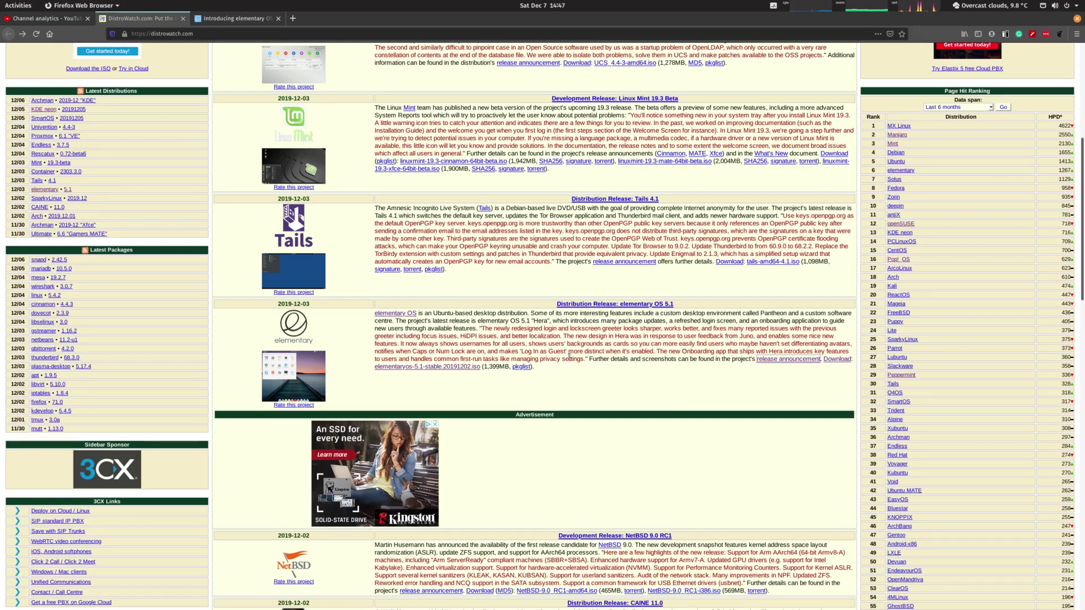
Switch to the 'Introducing elementary OS 5.1 Hera' tab and highlight the article title
click(239, 20)
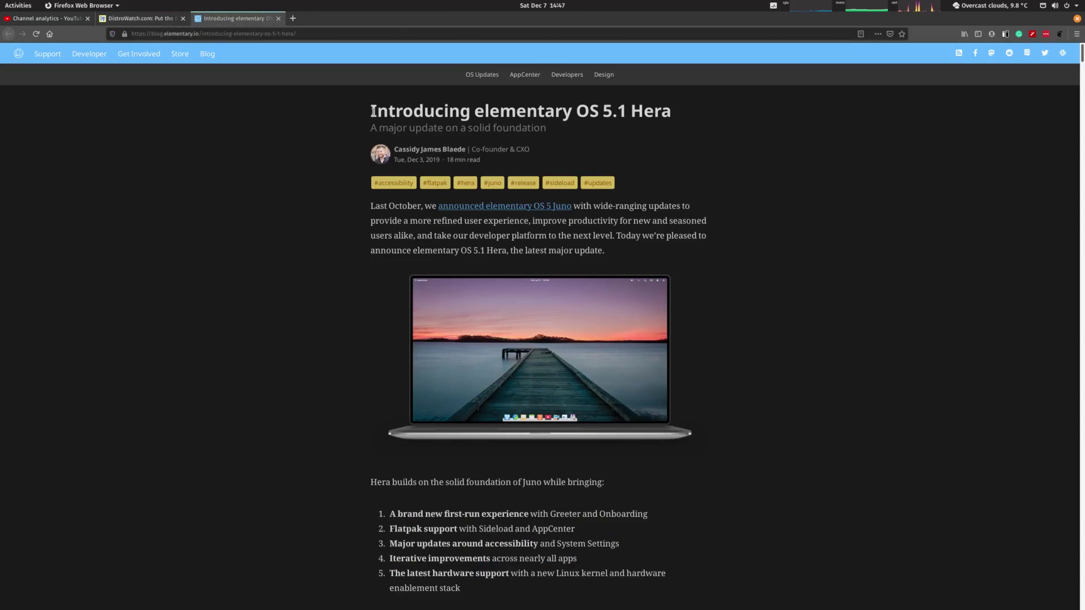
drag(674, 116, 372, 111)
click(676, 158)
Highlight the first-run experience, Flatpak support, and accessibility/System Settings items in the feature list
scroll(716, 184, down, 3)
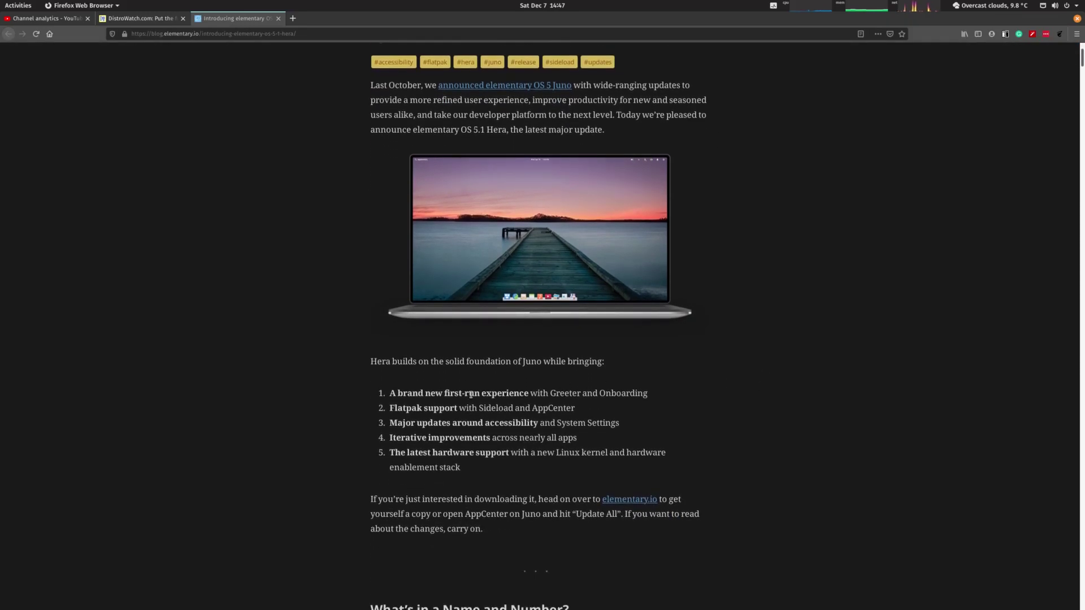
drag(396, 390, 639, 397)
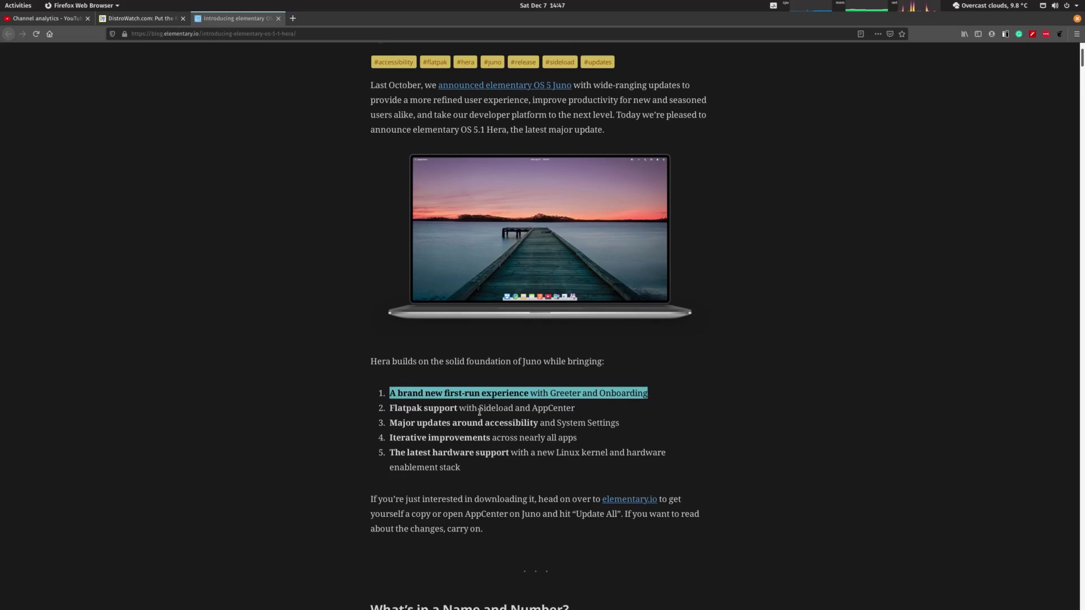
drag(576, 412, 389, 416)
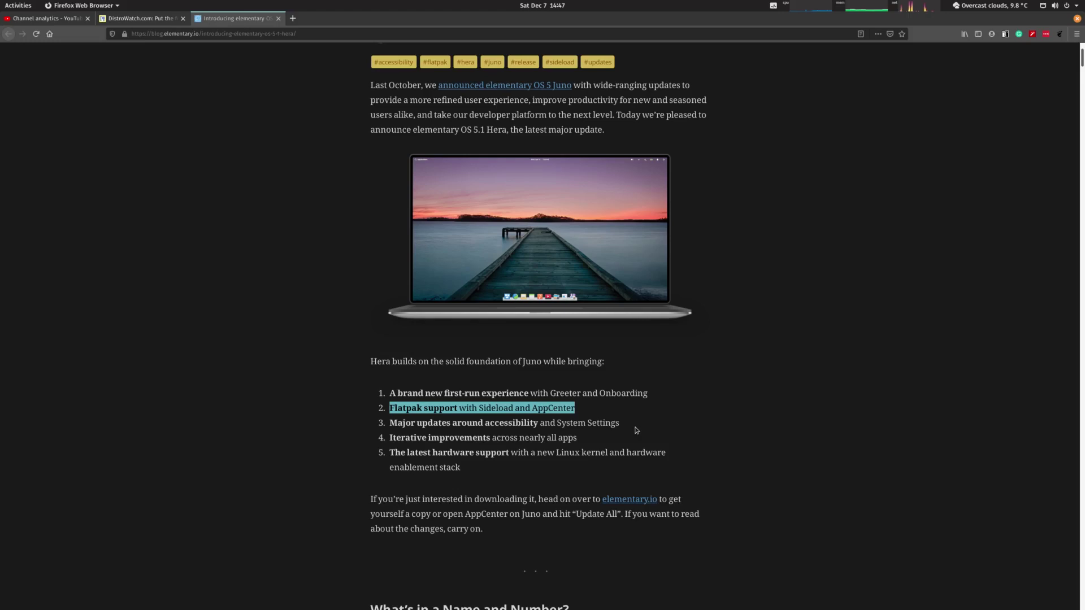
scroll(638, 430, down, 3)
click(619, 331)
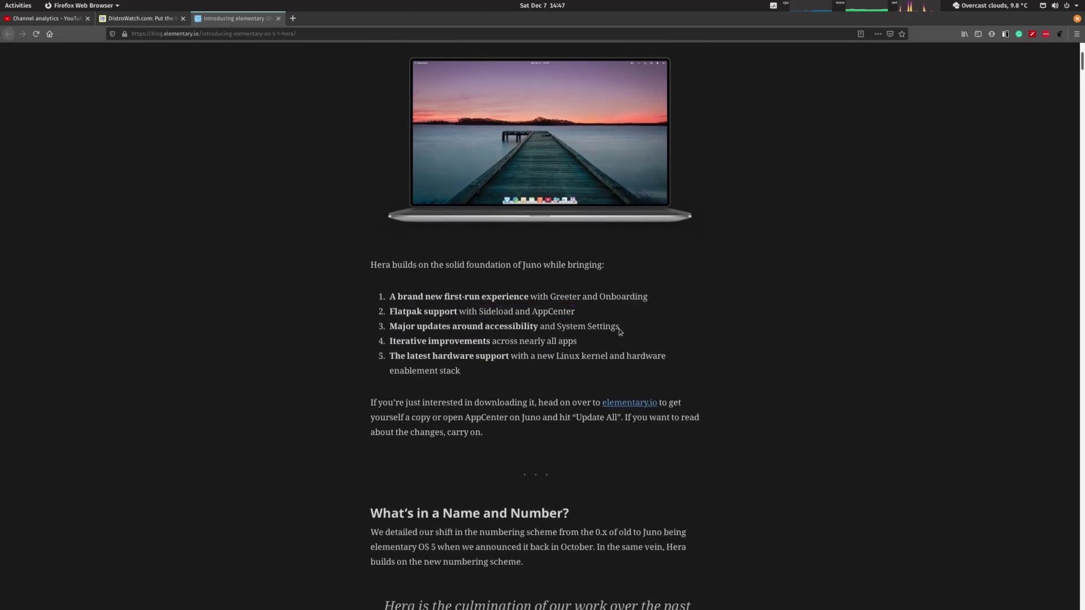
drag(620, 330, 543, 343)
Scroll from the feature list through Greeter, Flatpak, AppCenter and Sound/Mouse to Desktop Appearance
scroll(671, 362, down, 12)
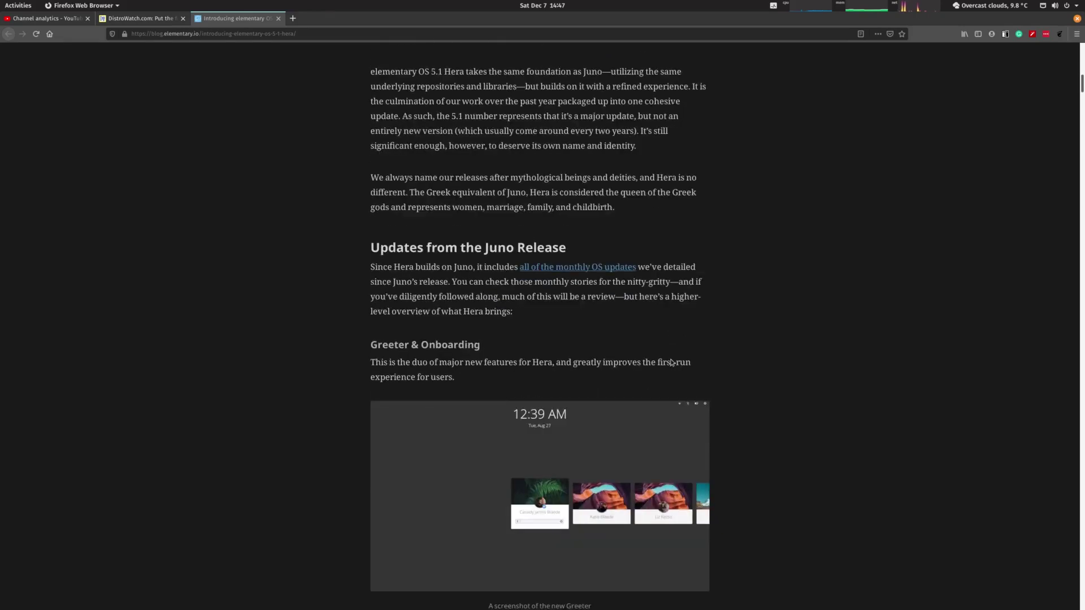
scroll(537, 237, down, 2)
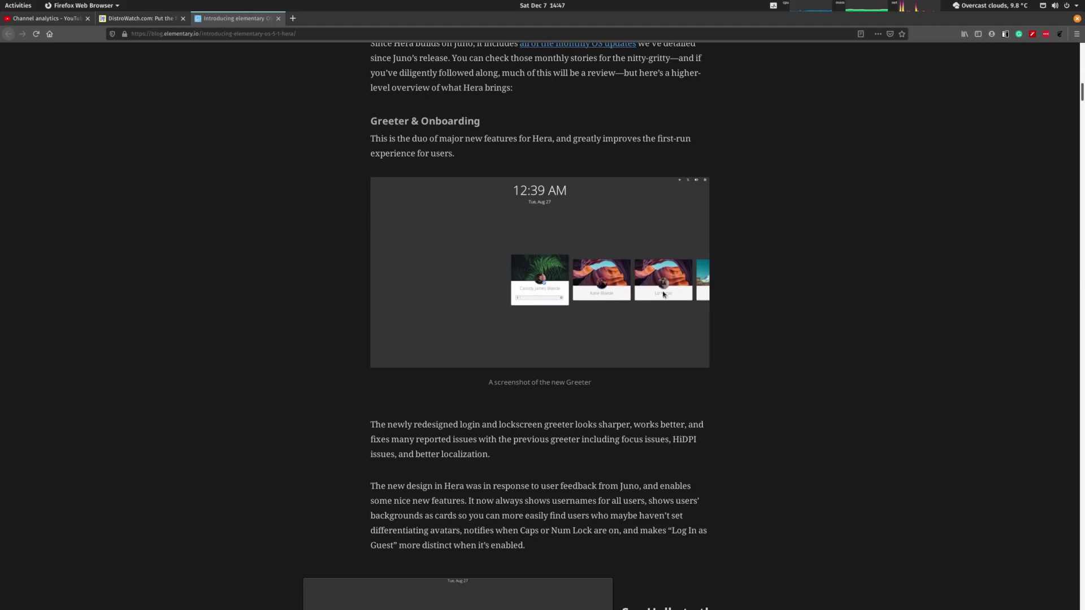
scroll(673, 351, down, 5)
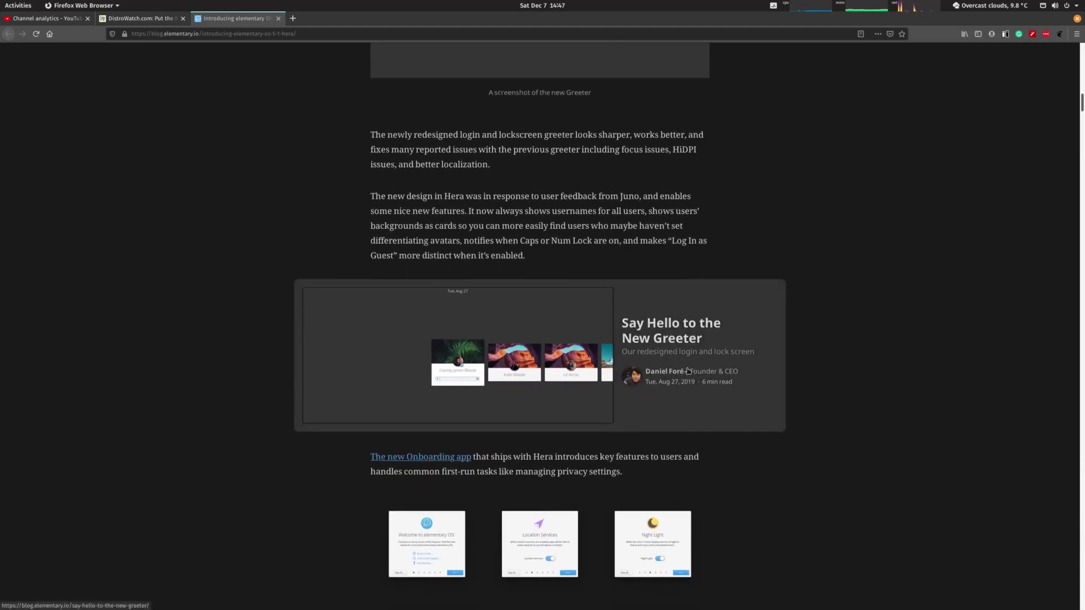
scroll(649, 325, down, 4)
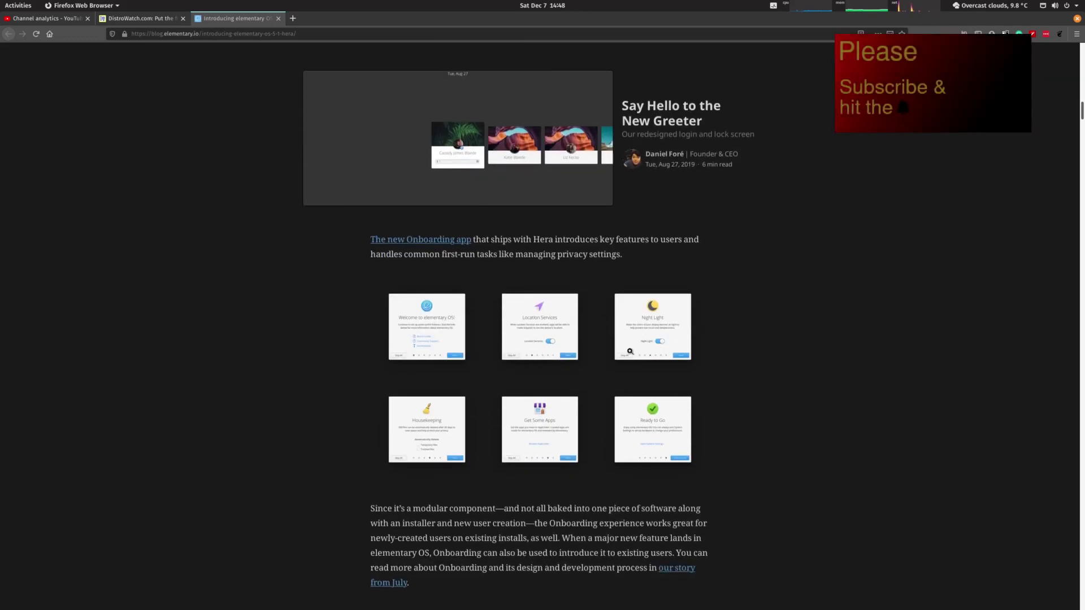
scroll(766, 365, down, 2)
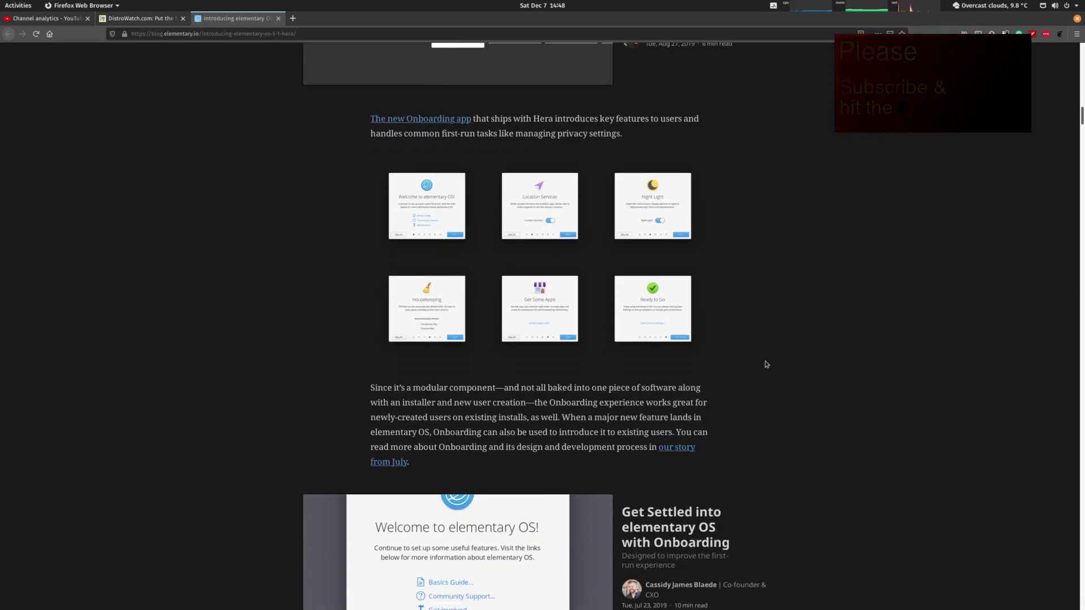
scroll(766, 364, down, 2)
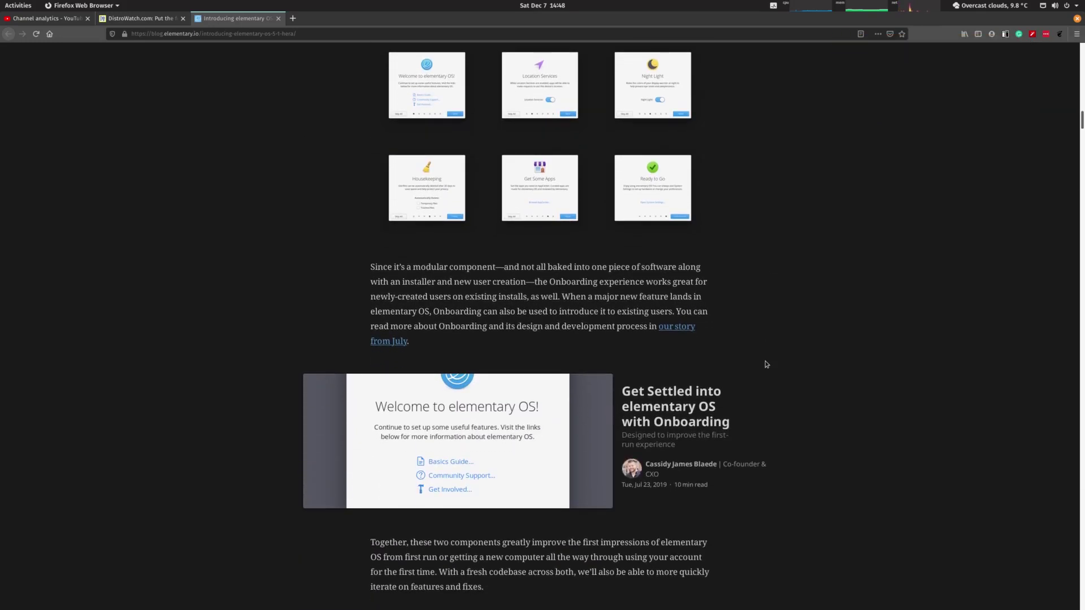
scroll(766, 364, down, 8)
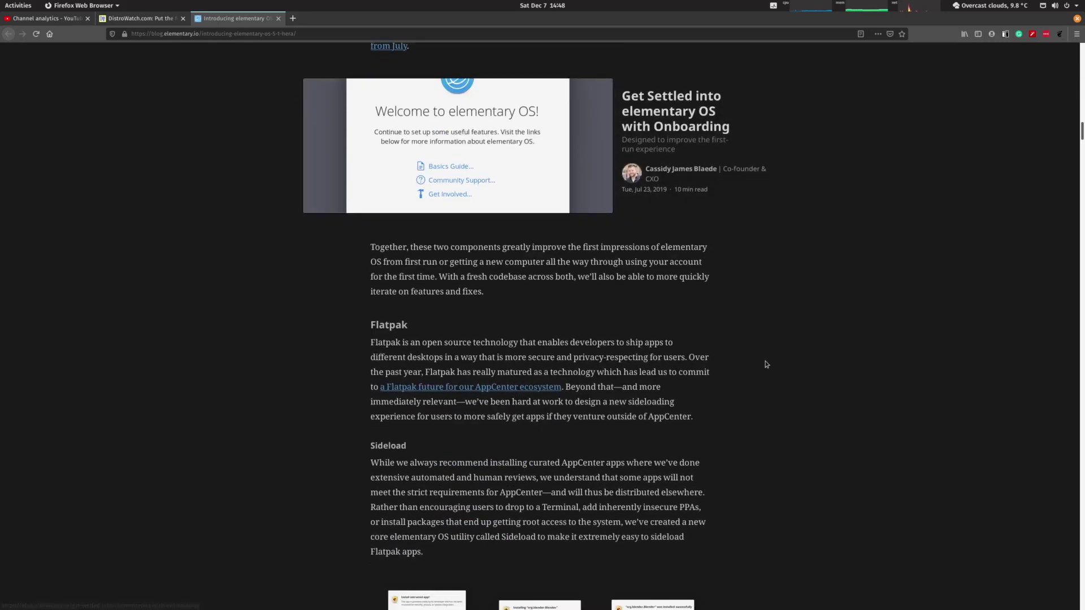
scroll(766, 365, down, 8)
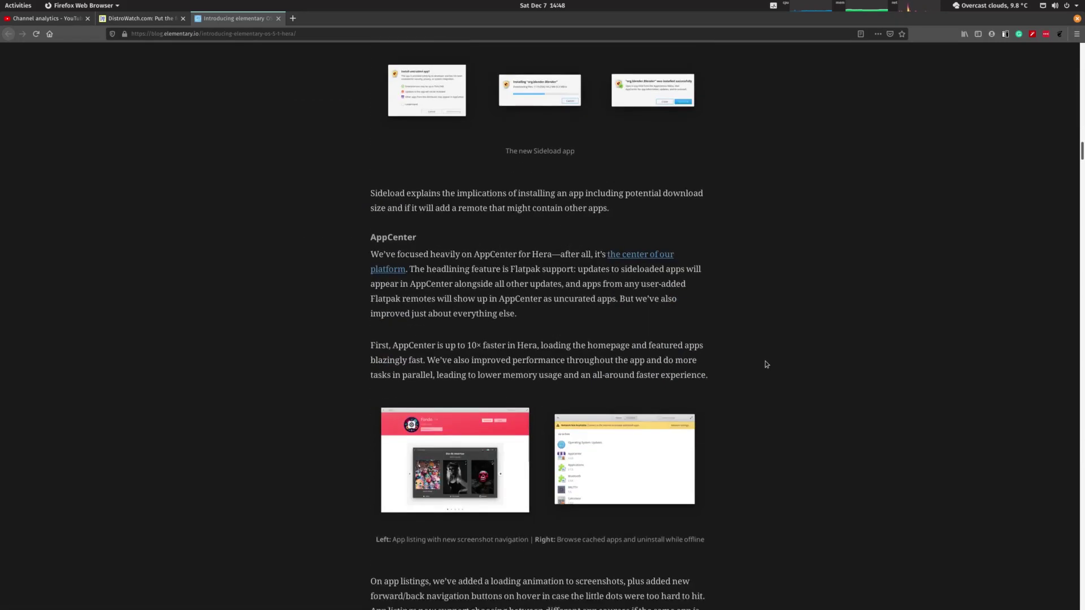
scroll(766, 364, down, 8)
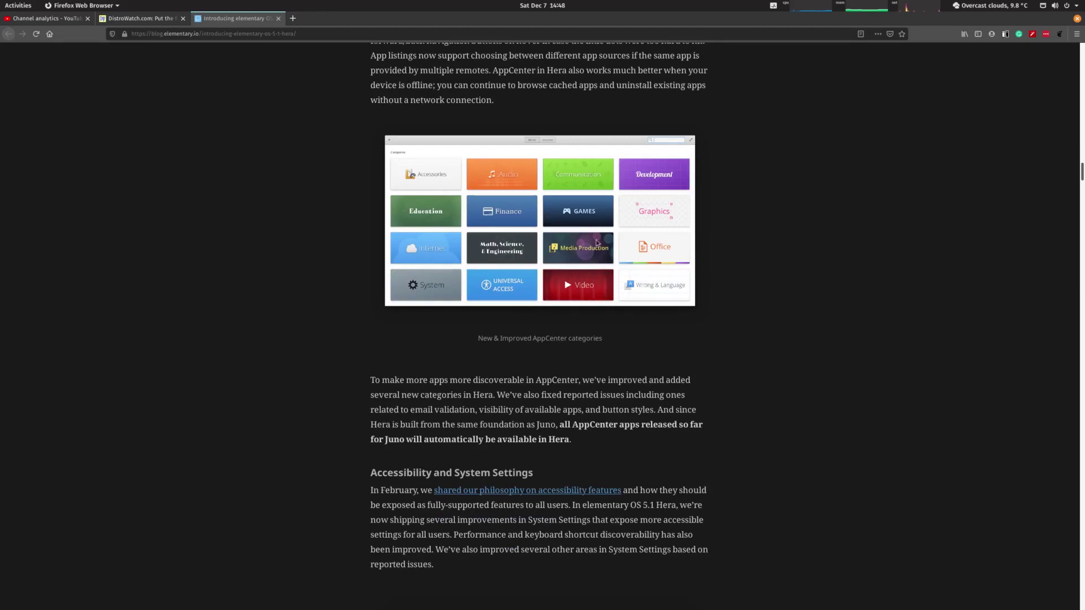
scroll(676, 350, down, 8)
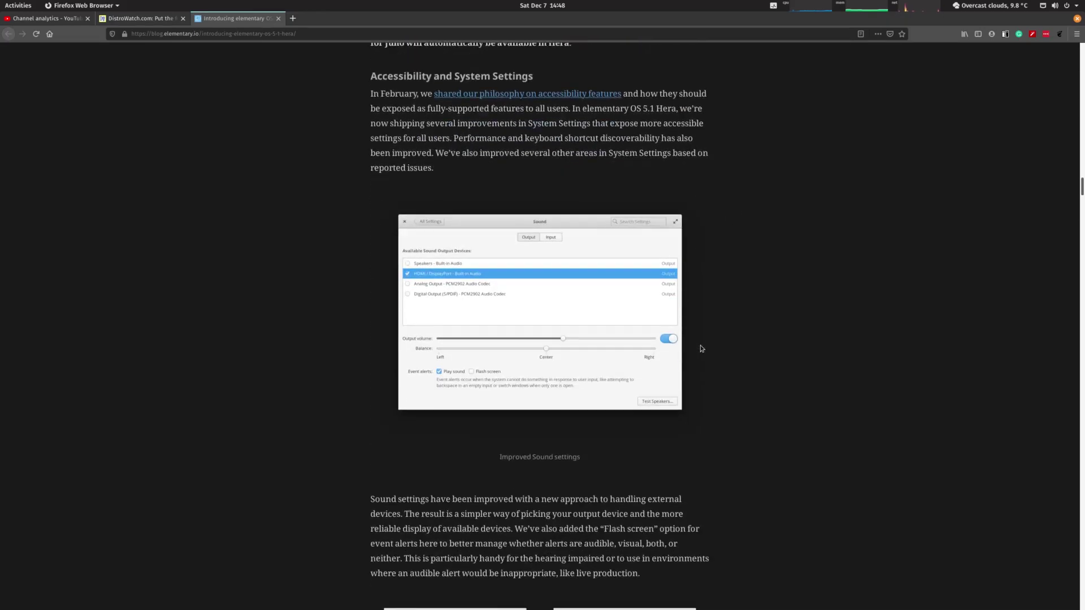
scroll(701, 348, down, 9)
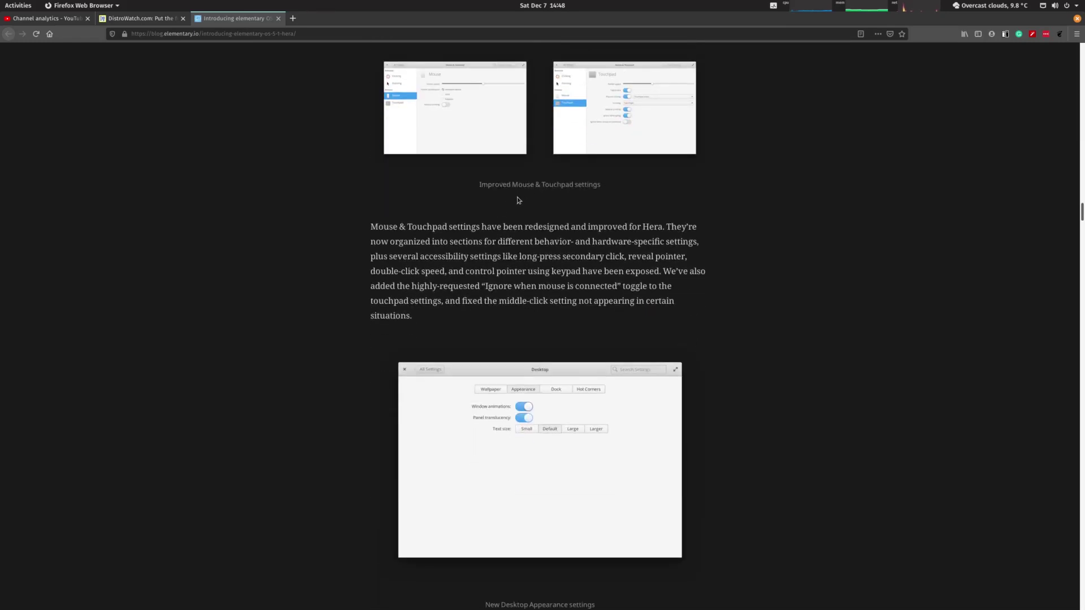
Scroll past Displays, Bluetooth, Housekeeping, Power and Applications Menu search to App Updates and Calendar
scroll(670, 230, down, 2)
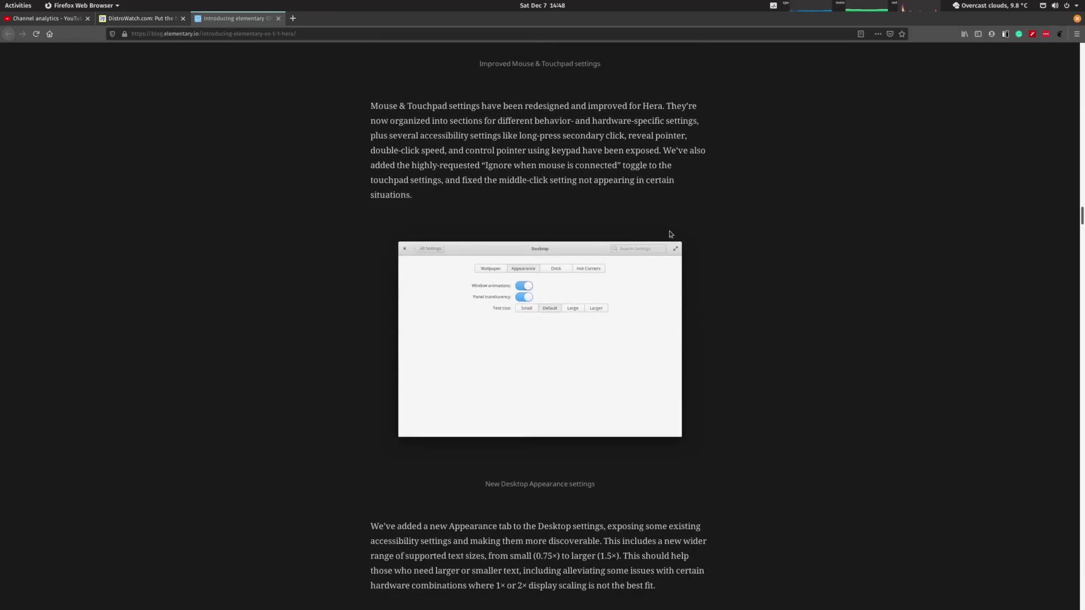
scroll(669, 232, down, 6)
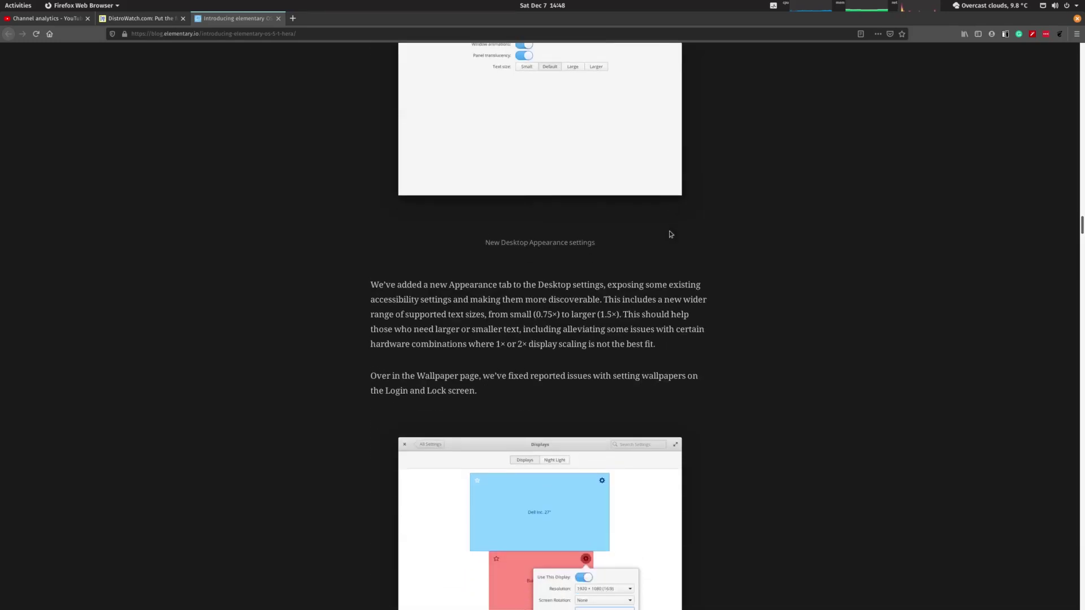
scroll(670, 233, down, 4)
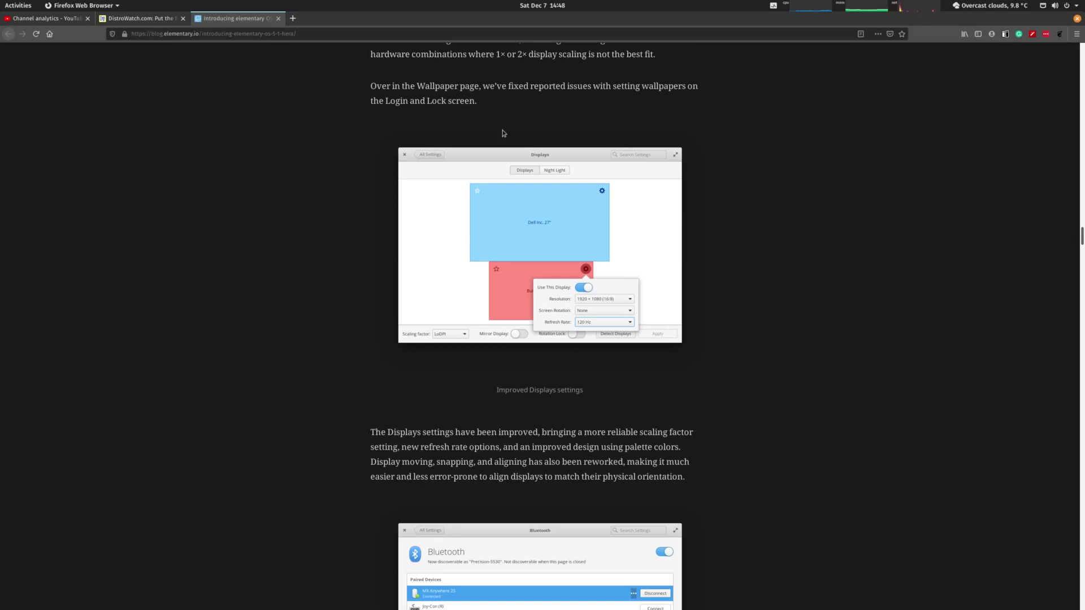
scroll(696, 237, down, 5)
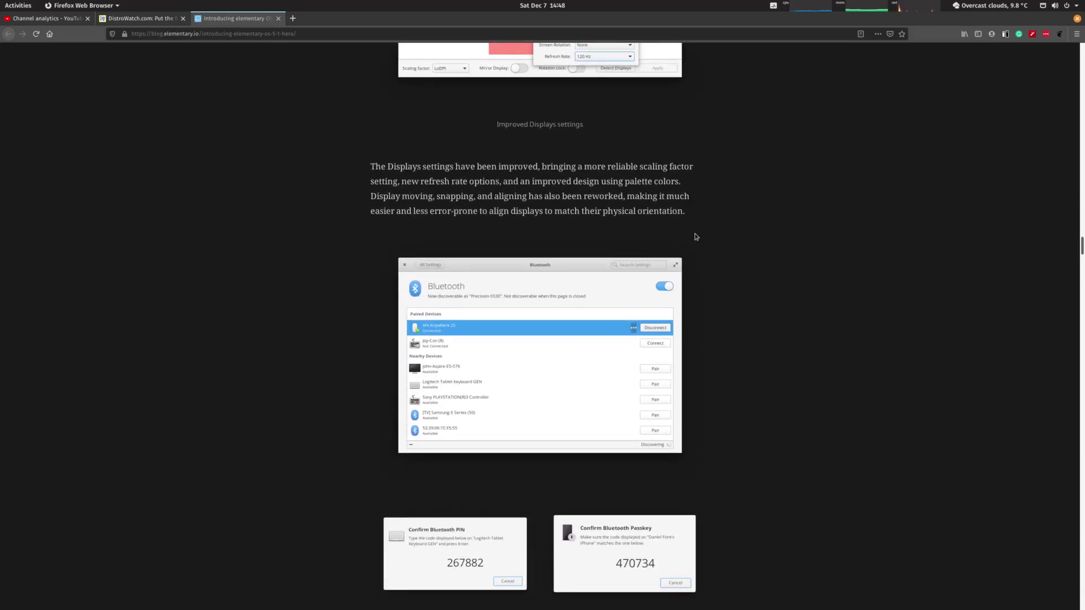
scroll(696, 237, down, 2)
scroll(749, 364, down, 7)
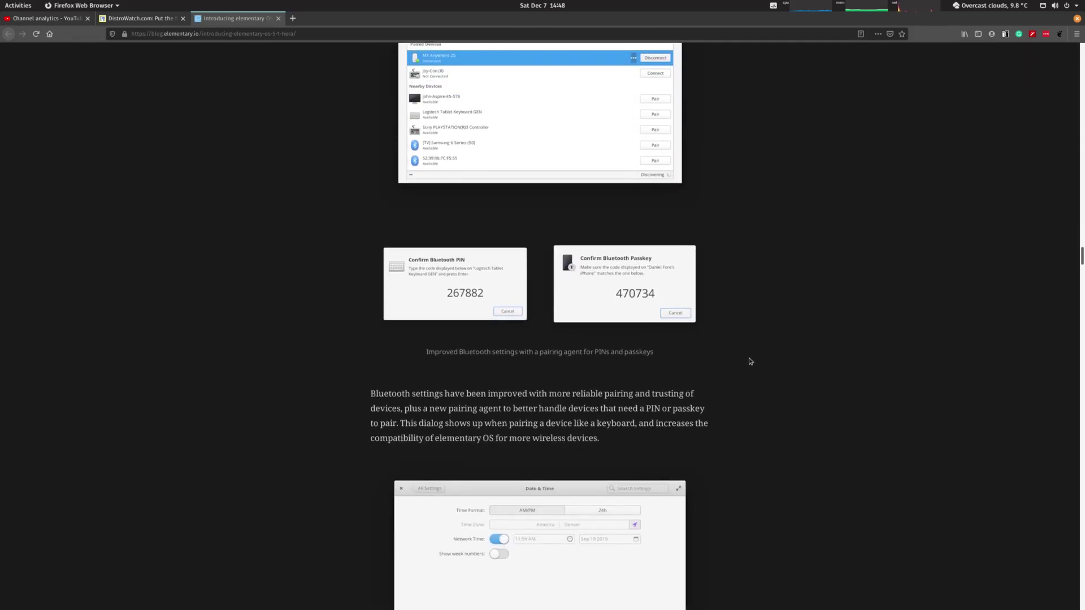
scroll(749, 359, down, 7)
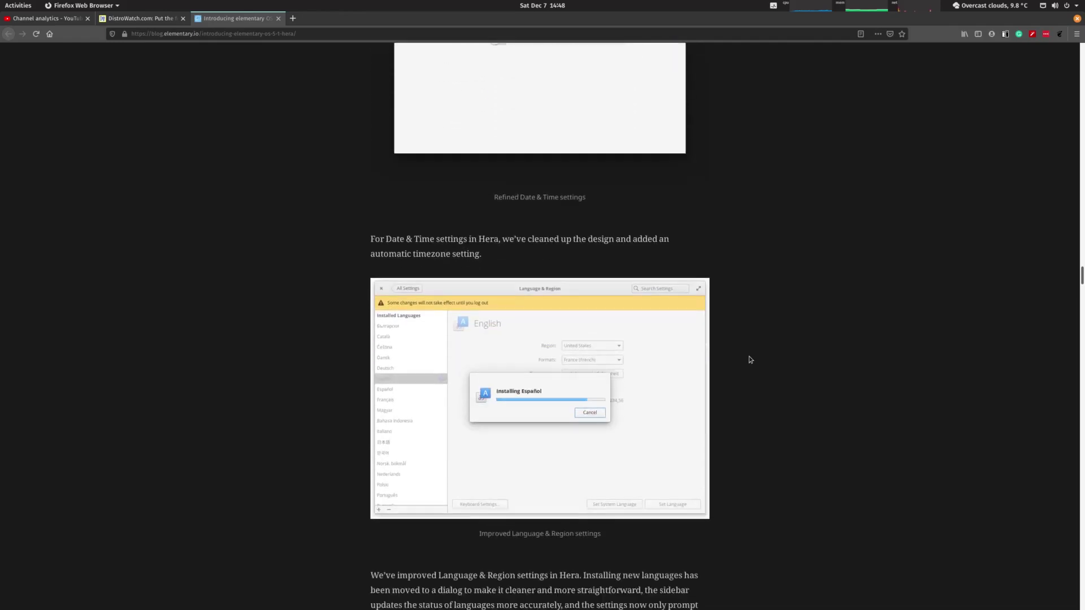
scroll(749, 358, down, 5)
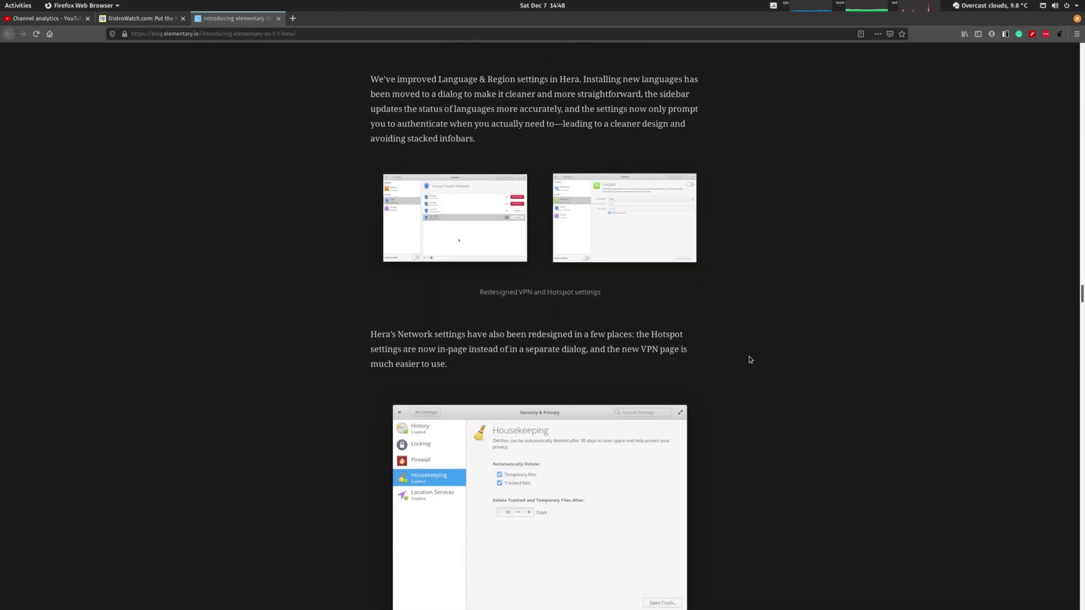
scroll(750, 359, down, 3)
scroll(750, 360, down, 3)
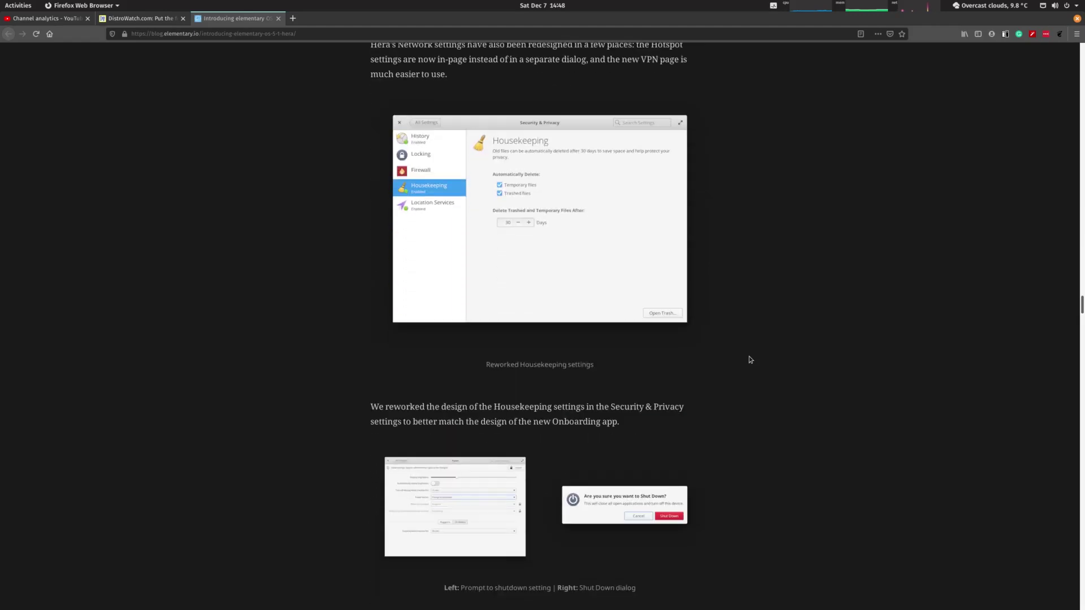
scroll(749, 359, down, 4)
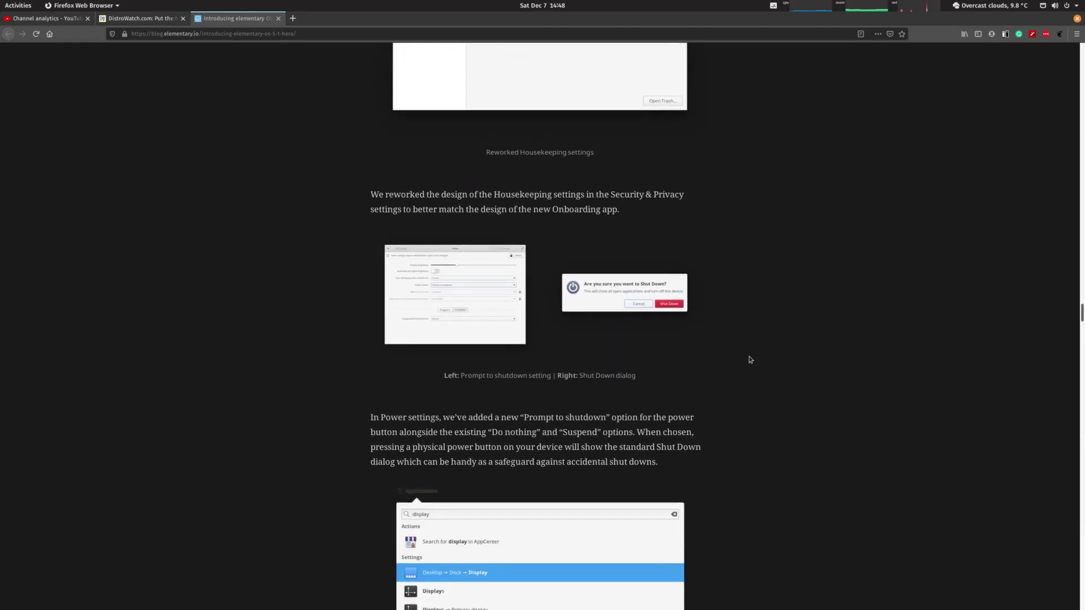
scroll(749, 359, up, 3)
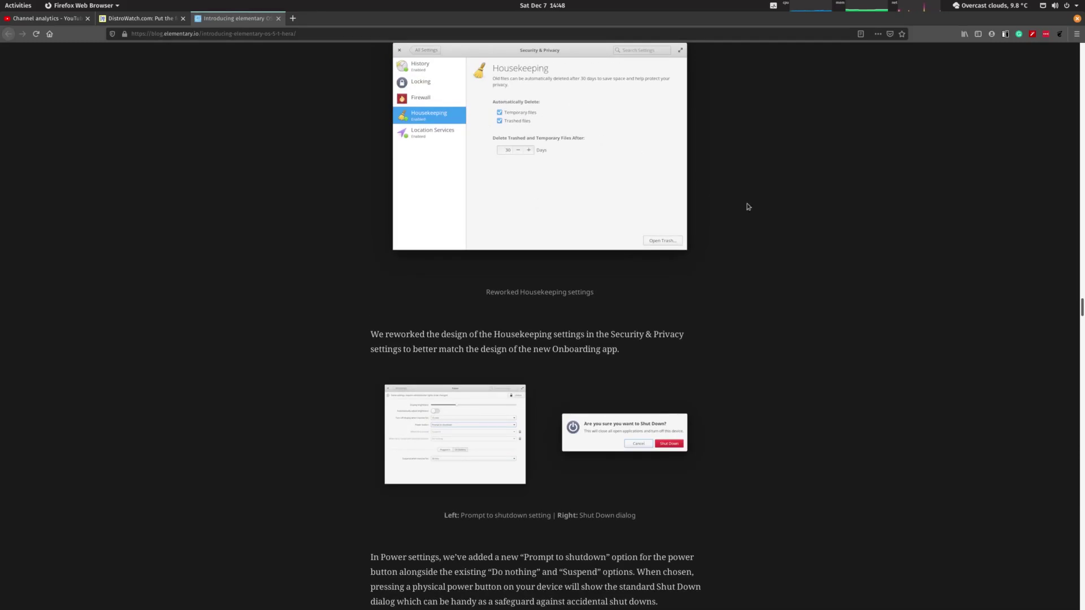
scroll(740, 229, down, 4)
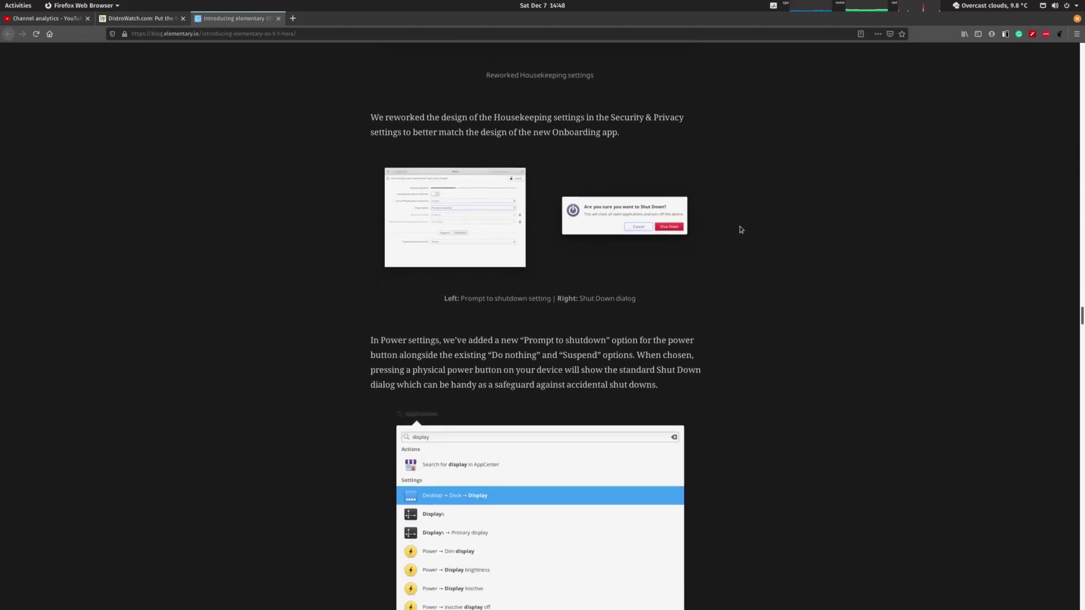
scroll(741, 229, down, 5)
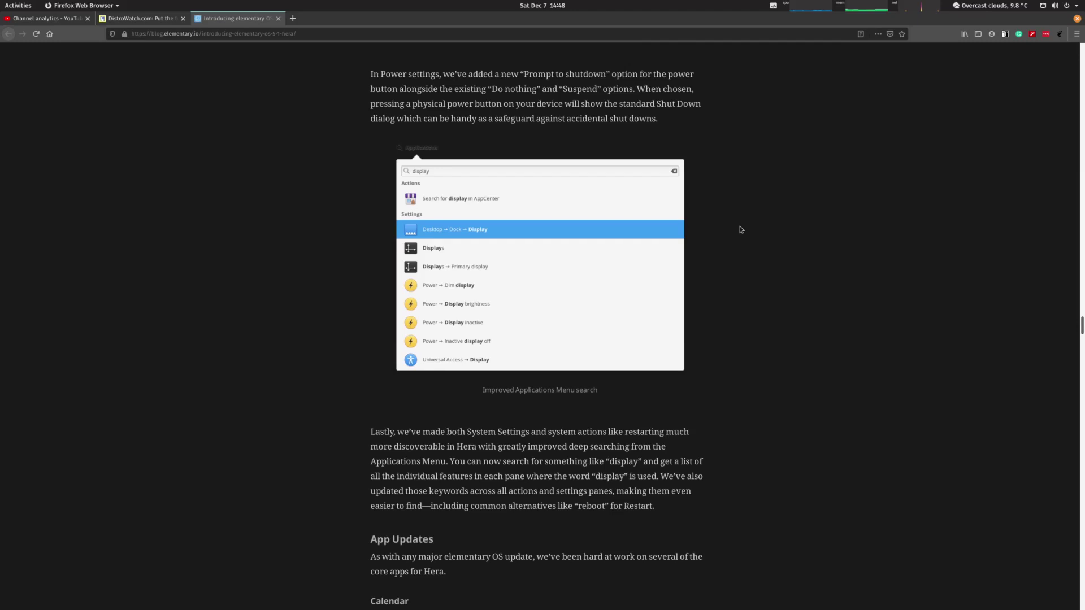
scroll(741, 229, down, 8)
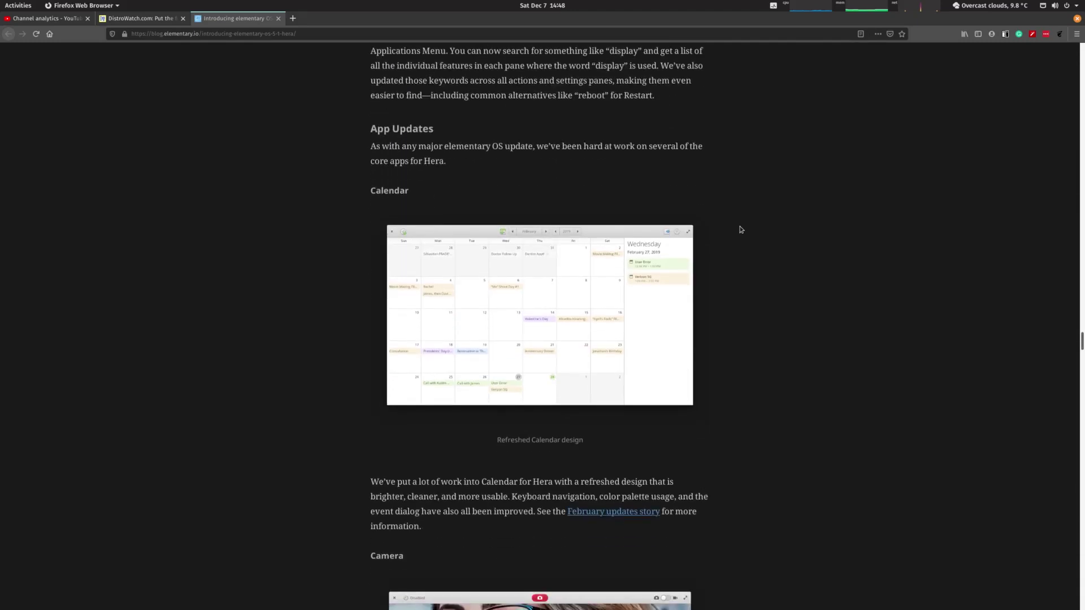
Scroll from the Photos and Music updates down to the Keyboard Shortcuts overlay and Indicators
scroll(741, 230, down, 5)
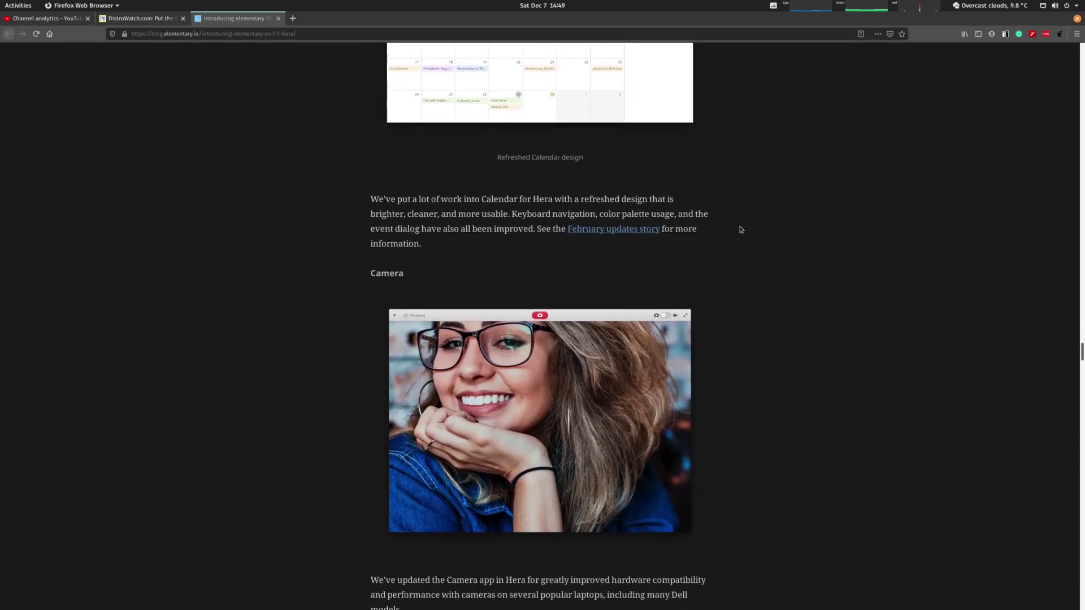
scroll(740, 230, down, 8)
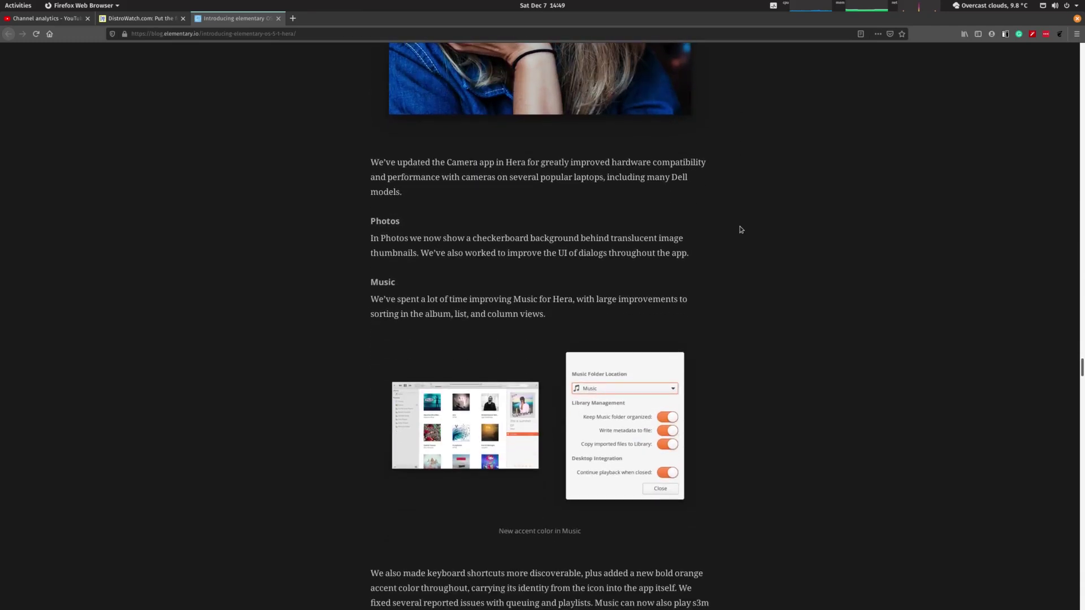
scroll(740, 230, down, 8)
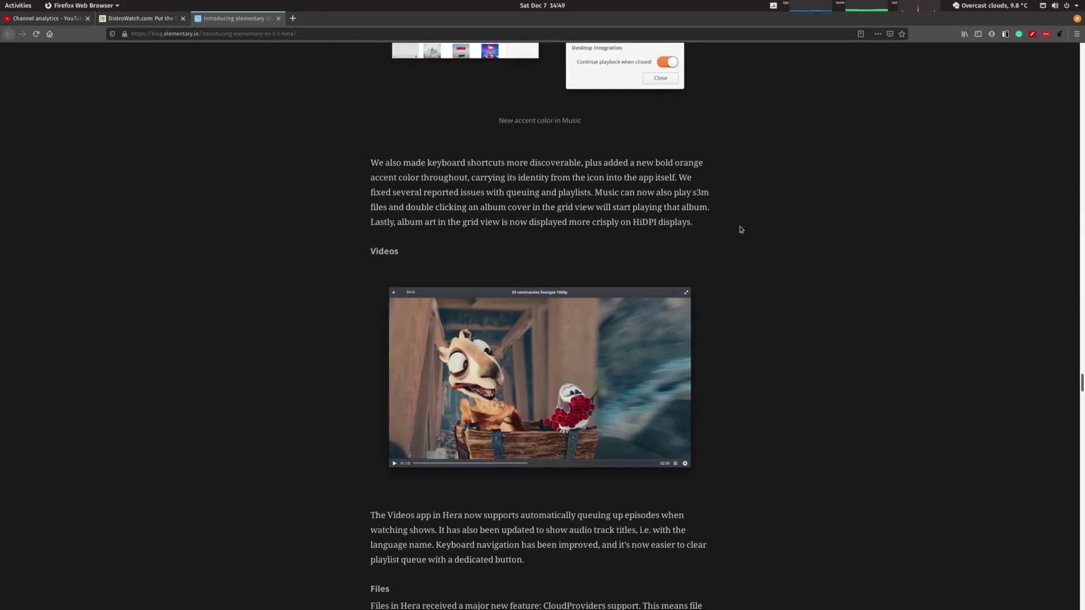
scroll(741, 229, down, 2)
scroll(717, 200, down, 10)
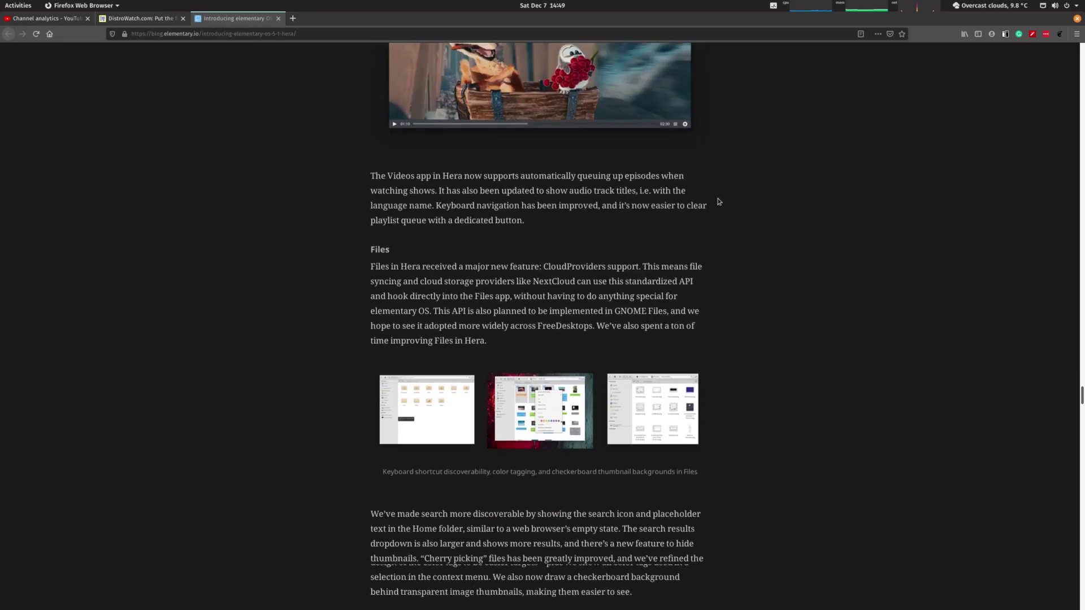
scroll(718, 201, down, 11)
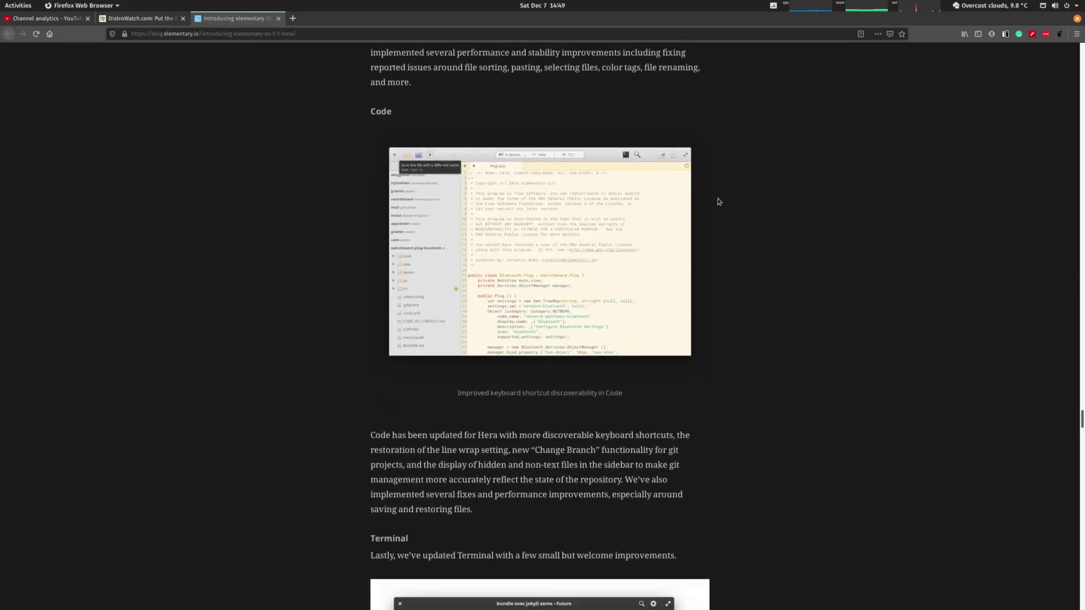
scroll(718, 201, down, 7)
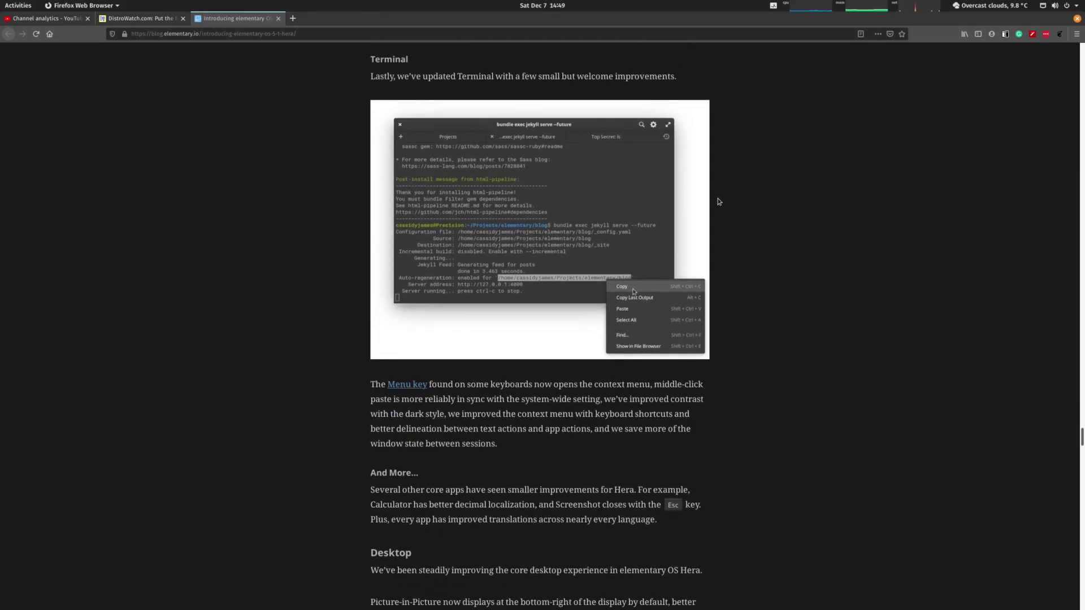
scroll(718, 201, down, 7)
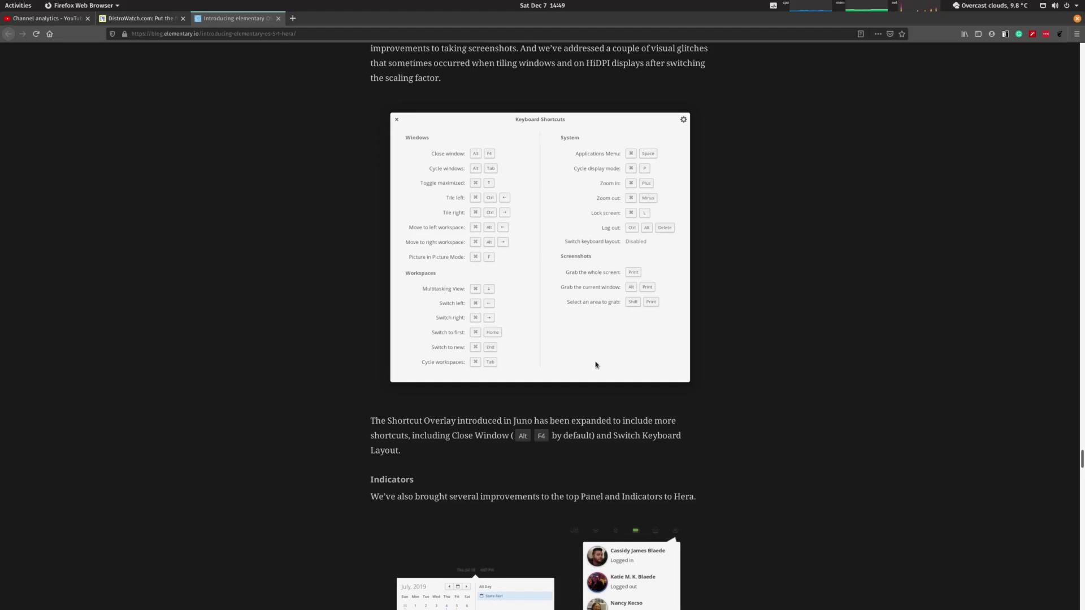
Scroll to the end of the Hera post, then back up to the Get It section
scroll(596, 364, down, 3)
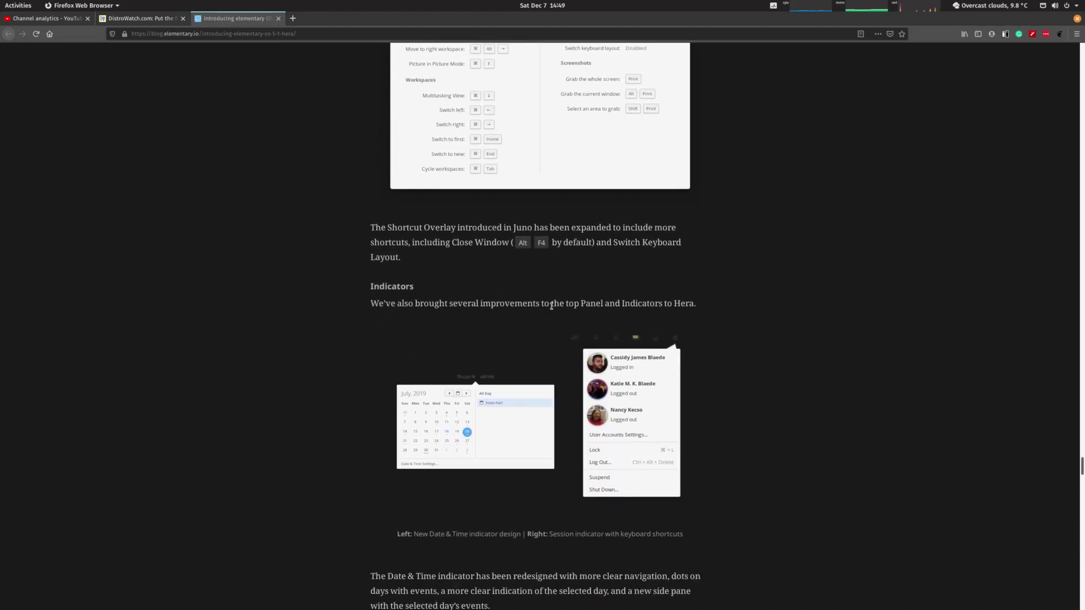
scroll(551, 306, down, 8)
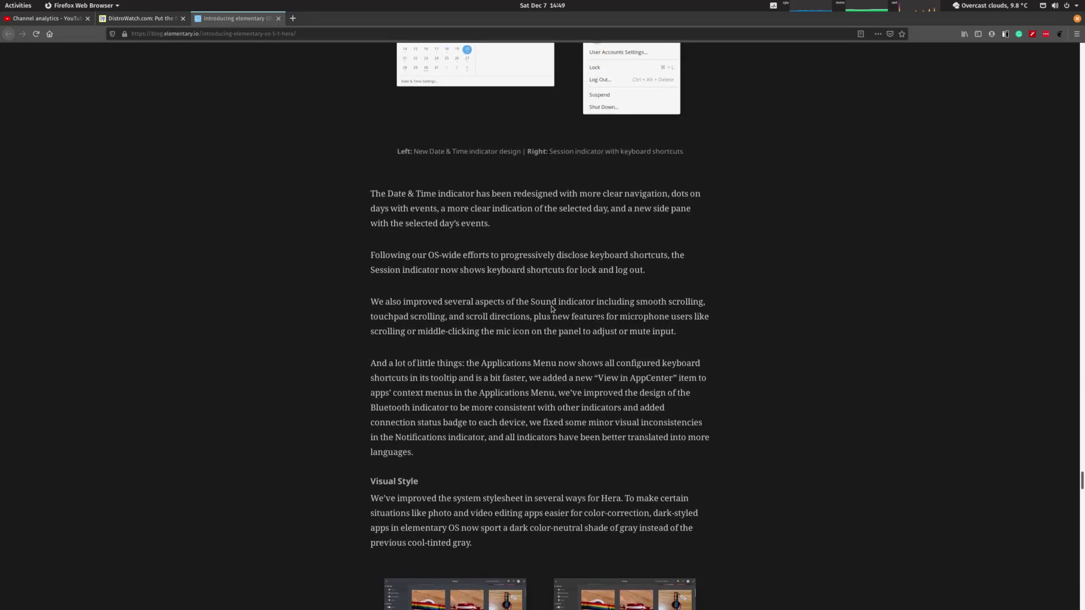
scroll(551, 305, down, 8)
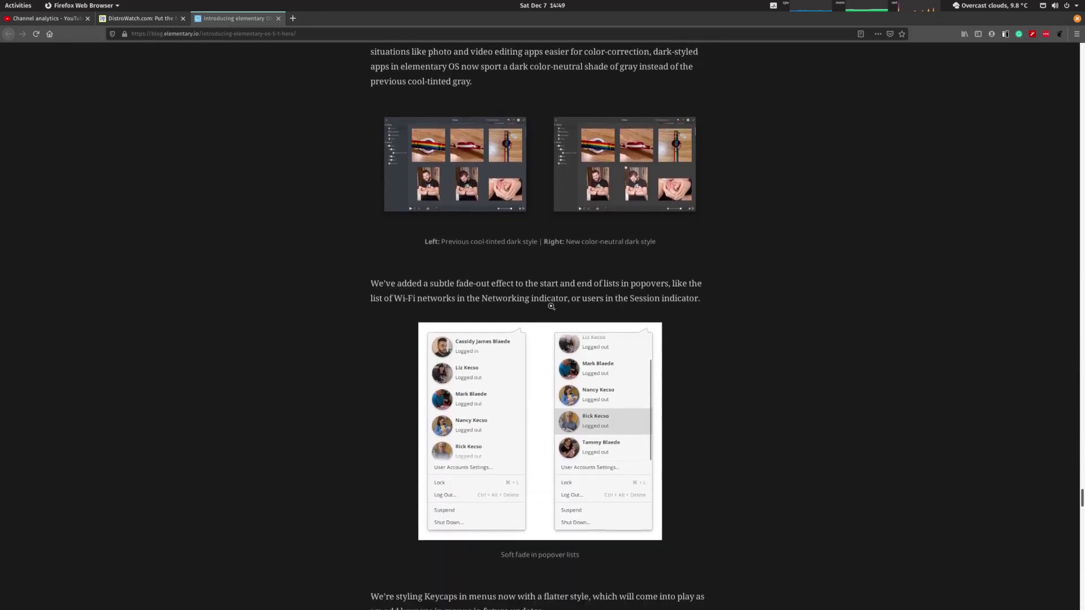
scroll(551, 309, down, 8)
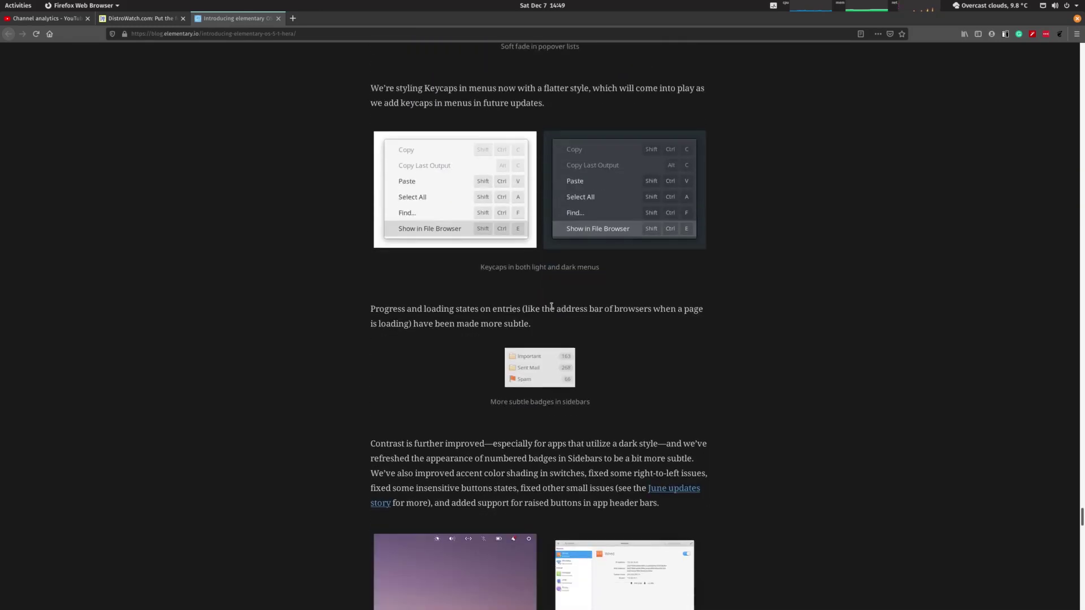
scroll(551, 309, down, 5)
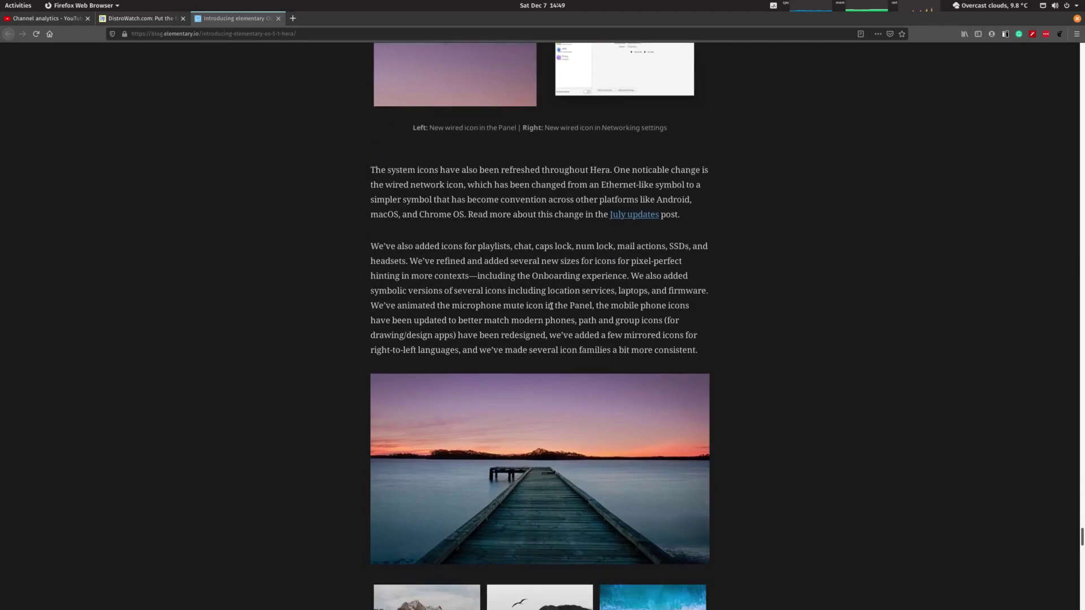
scroll(551, 306, down, 10)
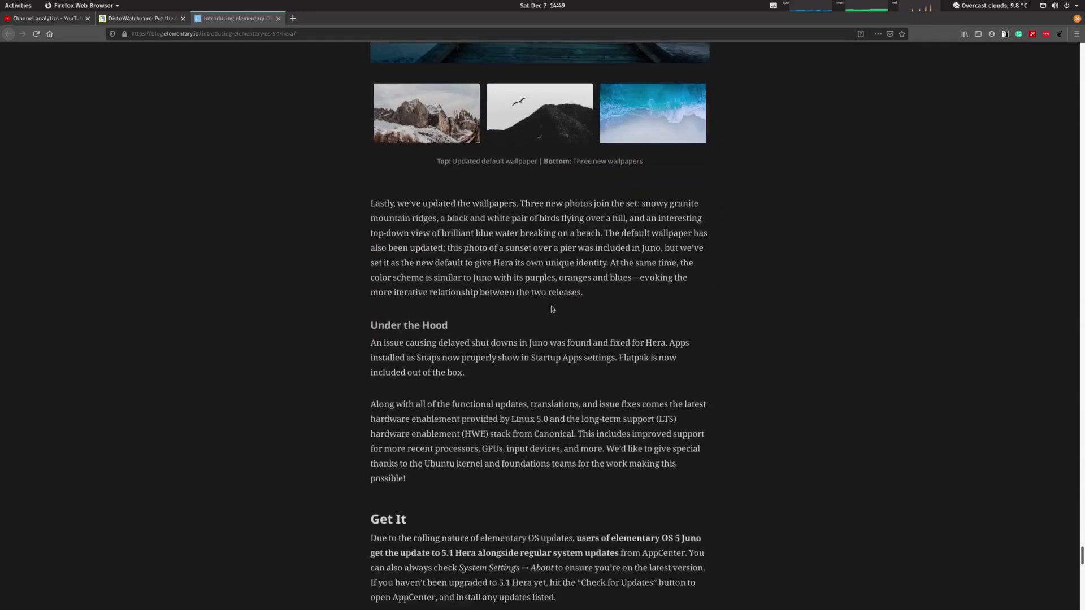
scroll(550, 307, down, 7)
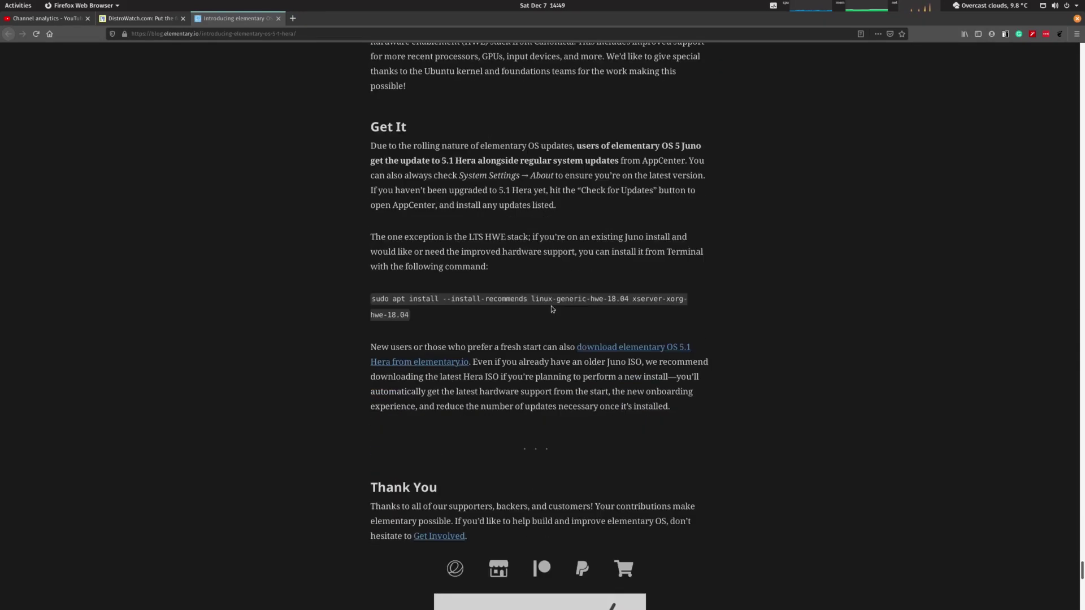
scroll(552, 309, down, 8)
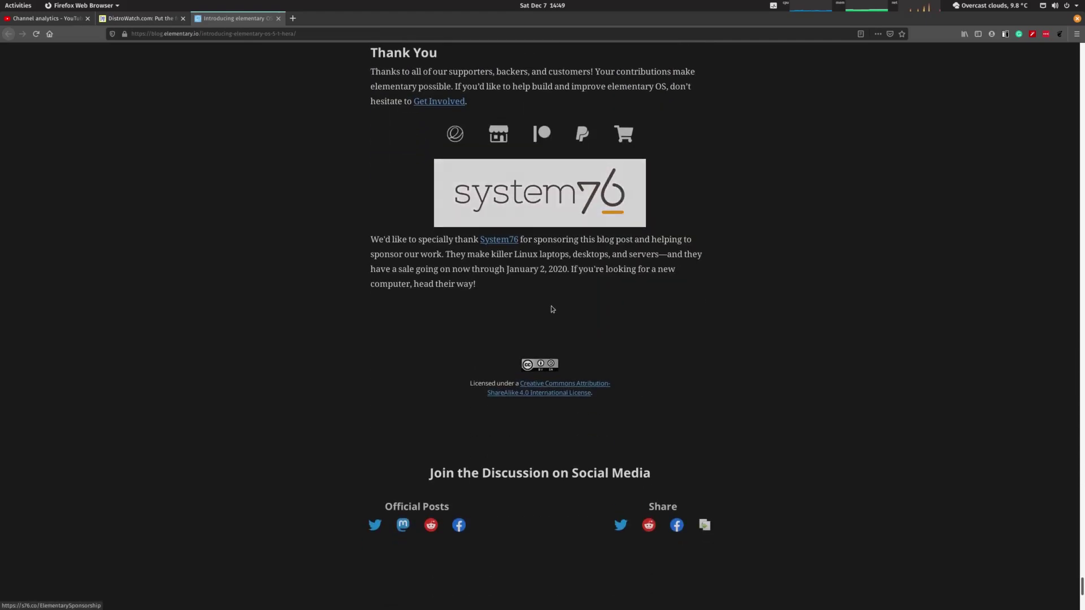
scroll(552, 309, down, 3)
scroll(552, 309, up, 9)
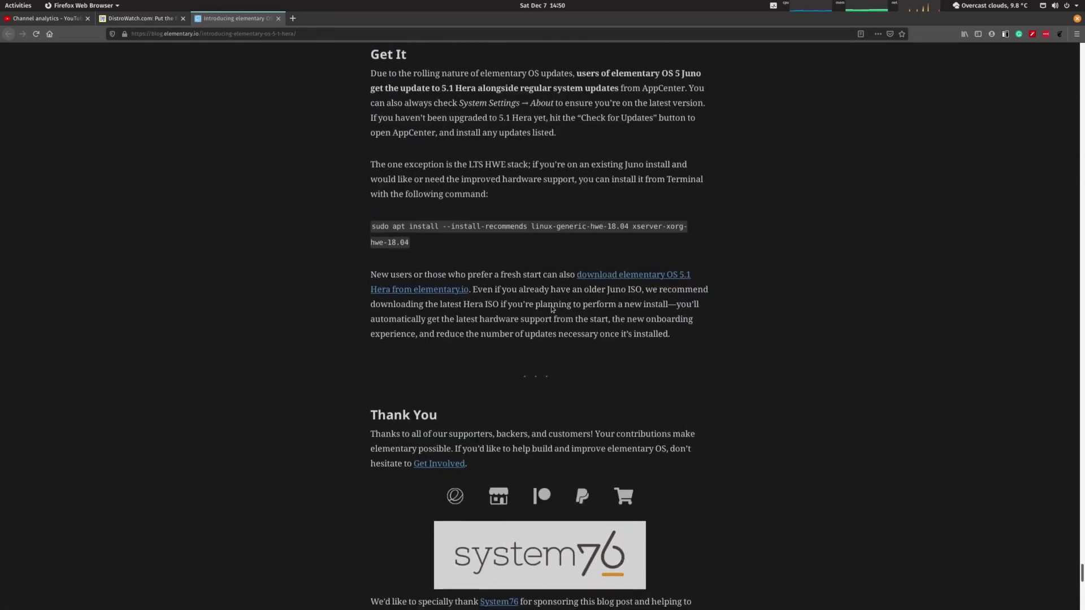
scroll(552, 309, up, 4)
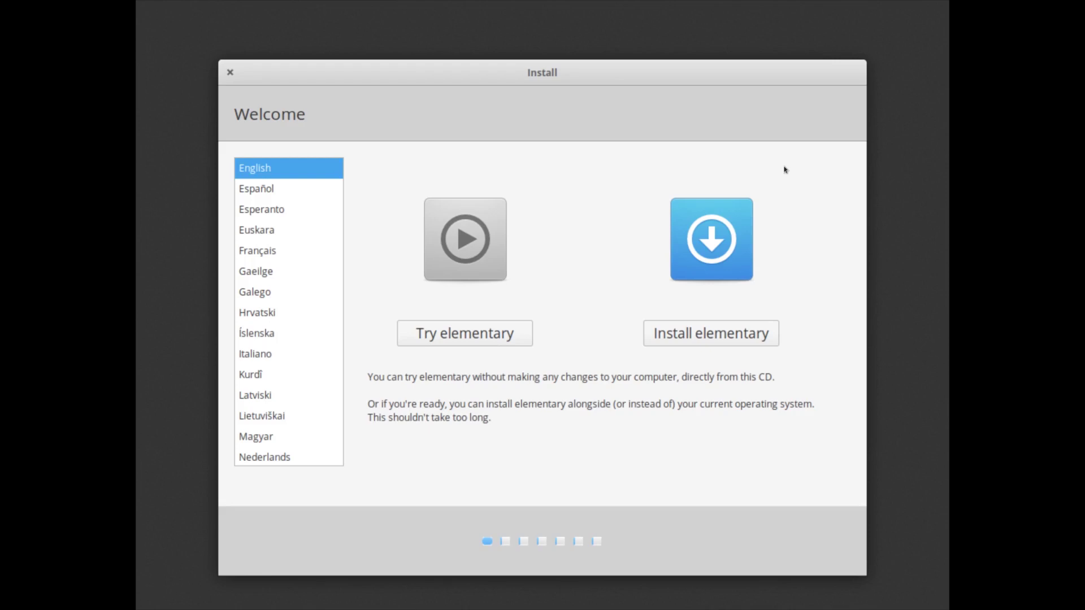
Keep English on the Welcome screen and choose Install elementary
click(714, 333)
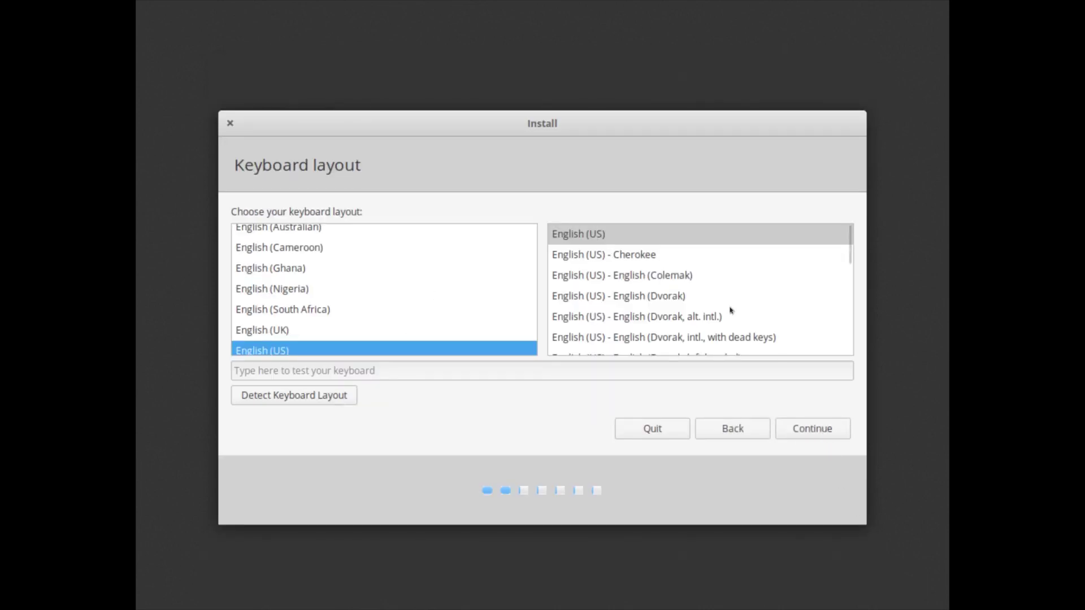
Choose the English (US, euro on 5) keyboard layout and enable third-party software installation
scroll(731, 311, down, 2)
scroll(731, 310, down, 2)
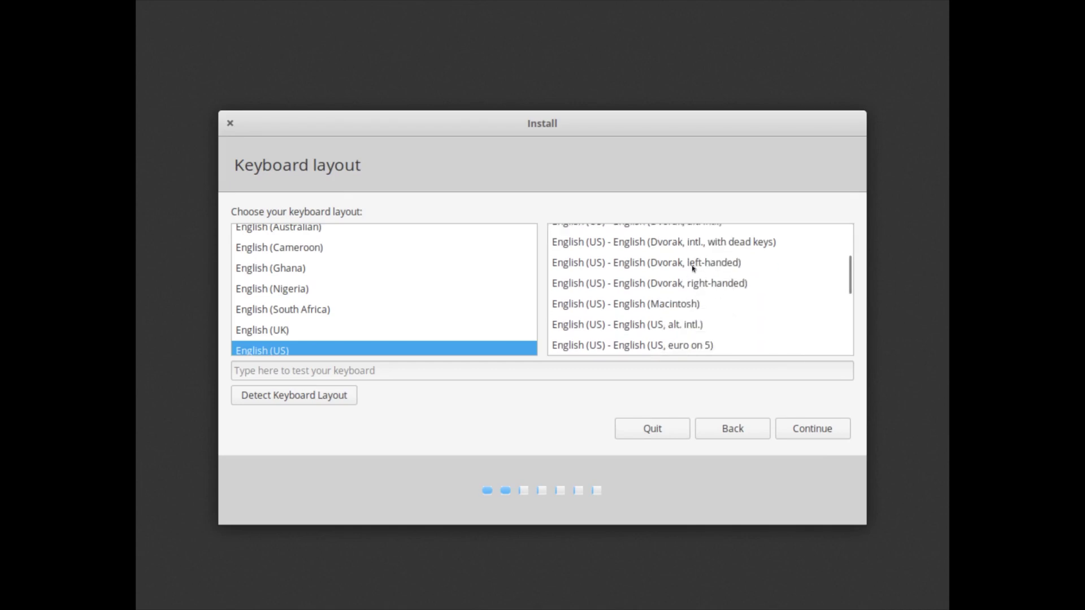
click(683, 346)
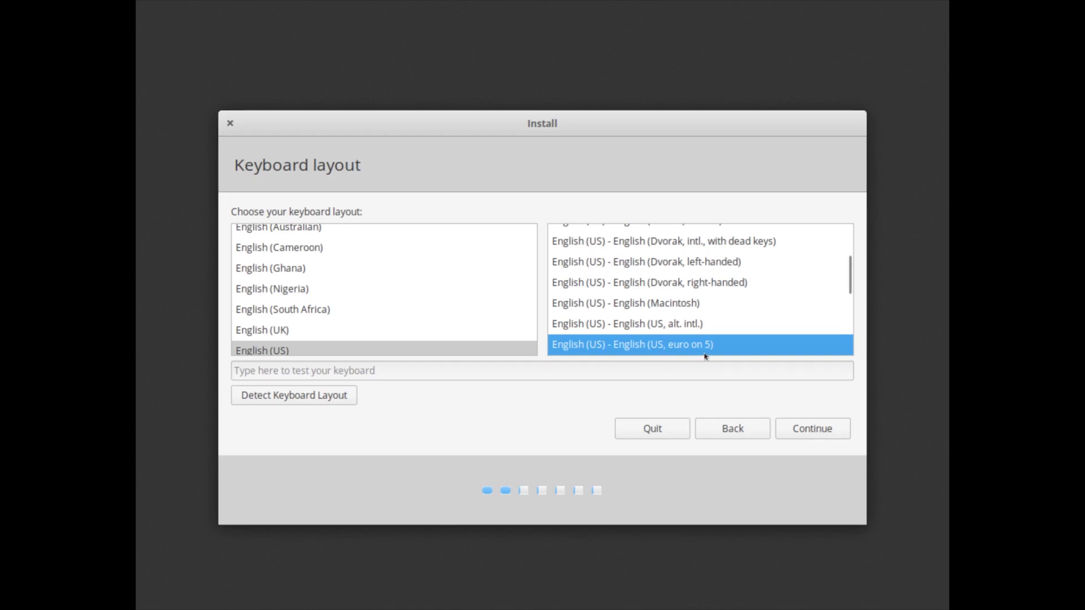
click(836, 433)
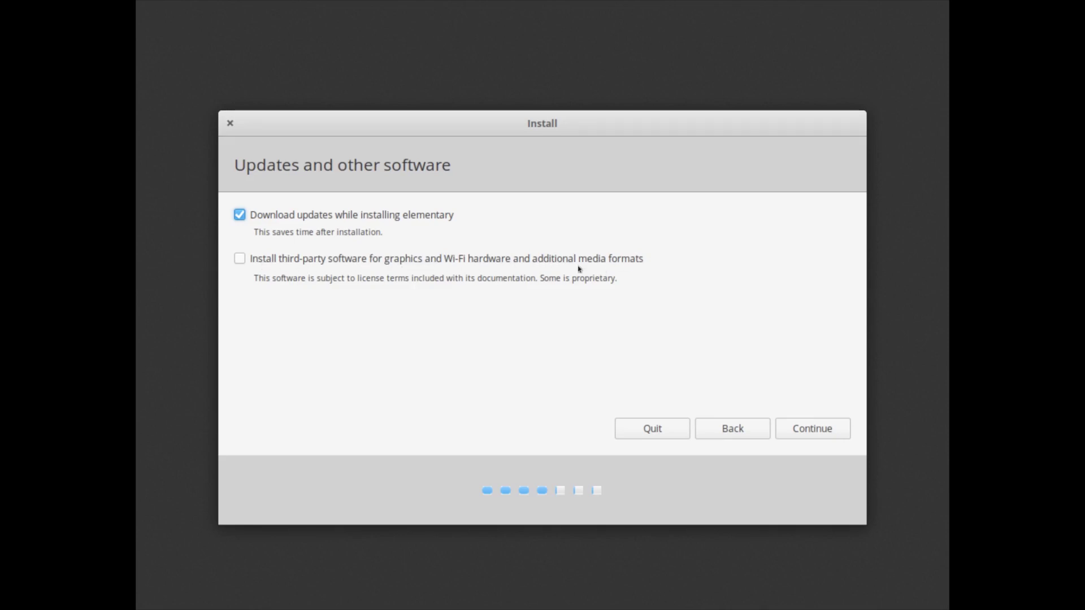
click(240, 260)
click(818, 427)
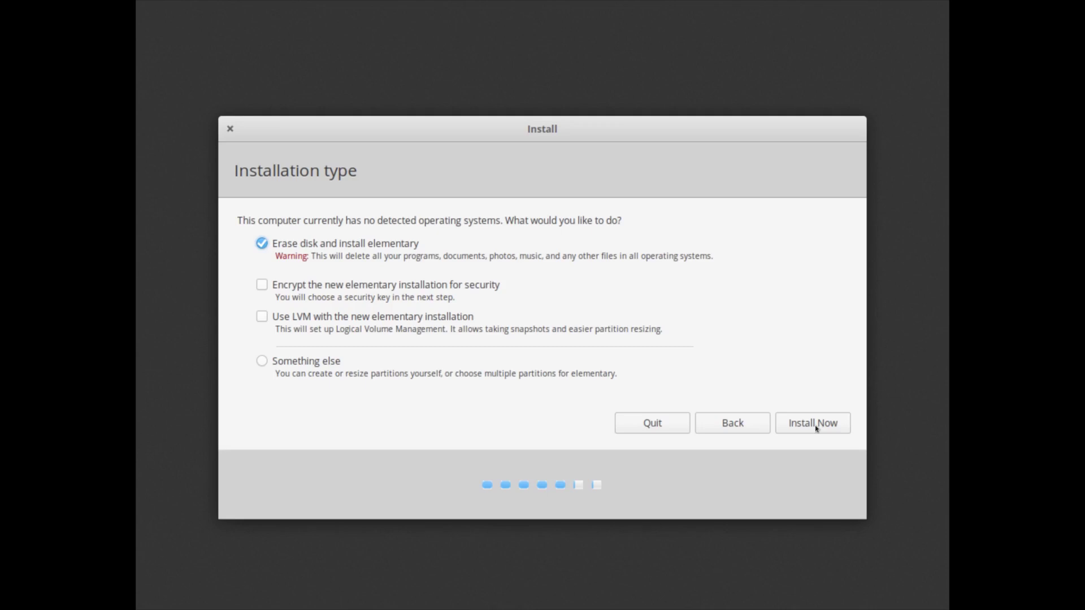
Install Now with Erase disk selected and confirm writing the changes to Virtual disk 1
click(814, 425)
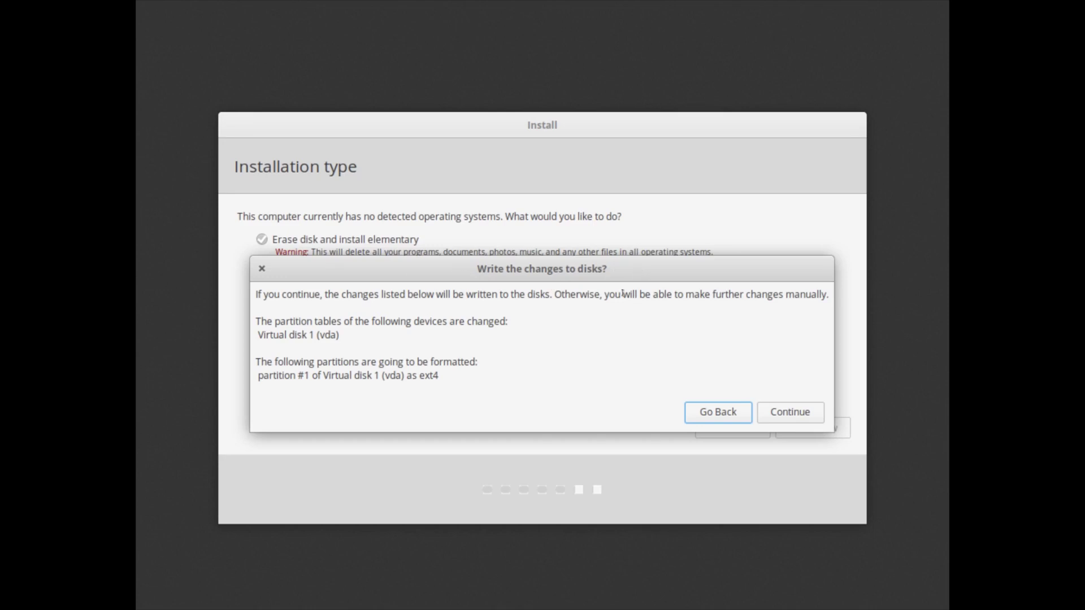
click(803, 417)
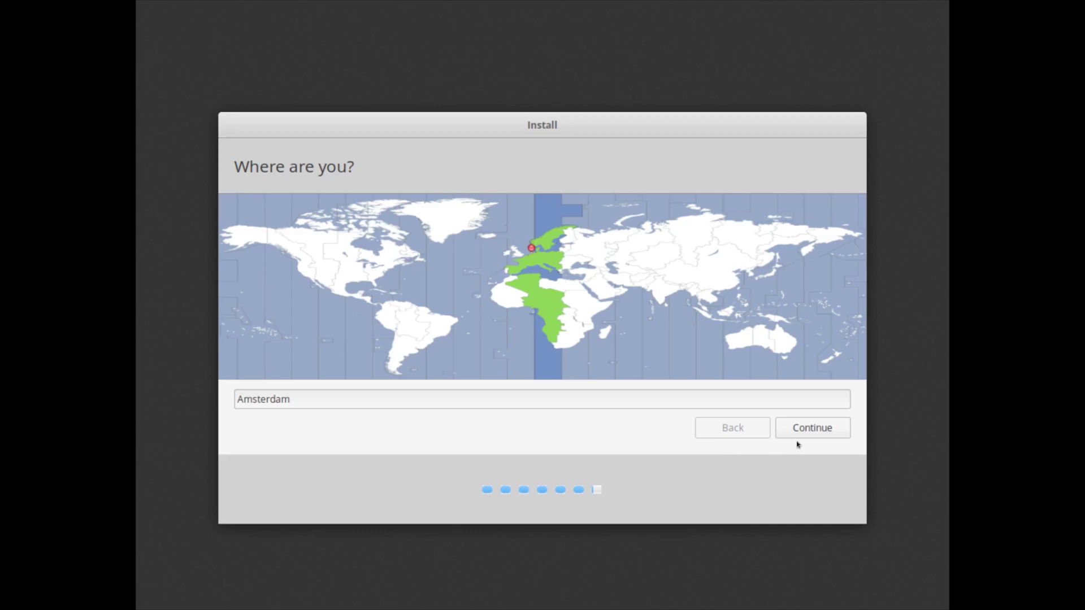
Accept Amsterdam as the location, enter the user's name, and set the computer name to Elementary-PC
click(819, 429)
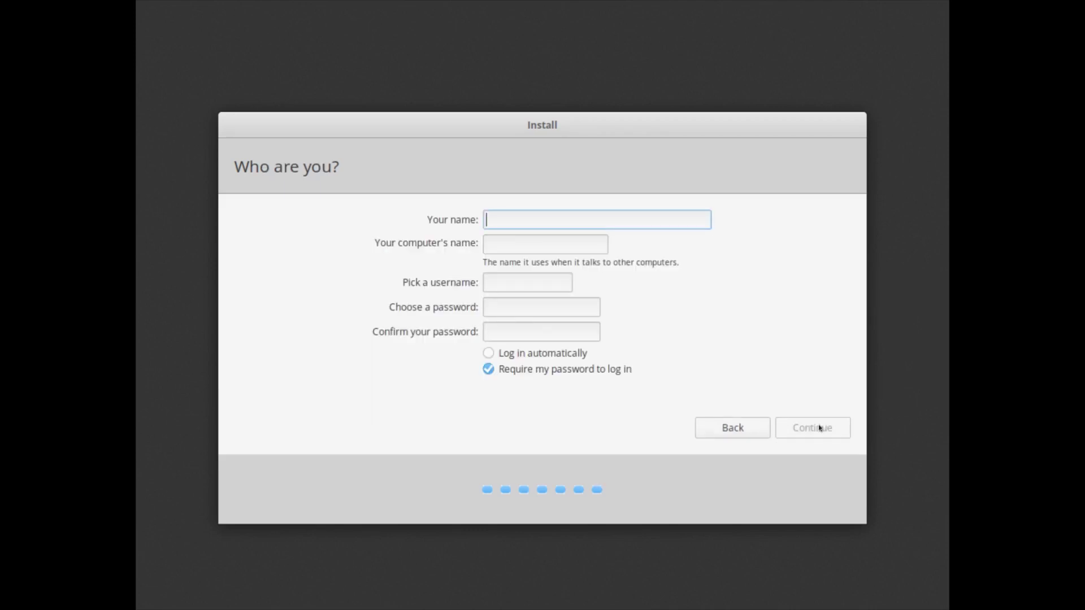
text(TDL)
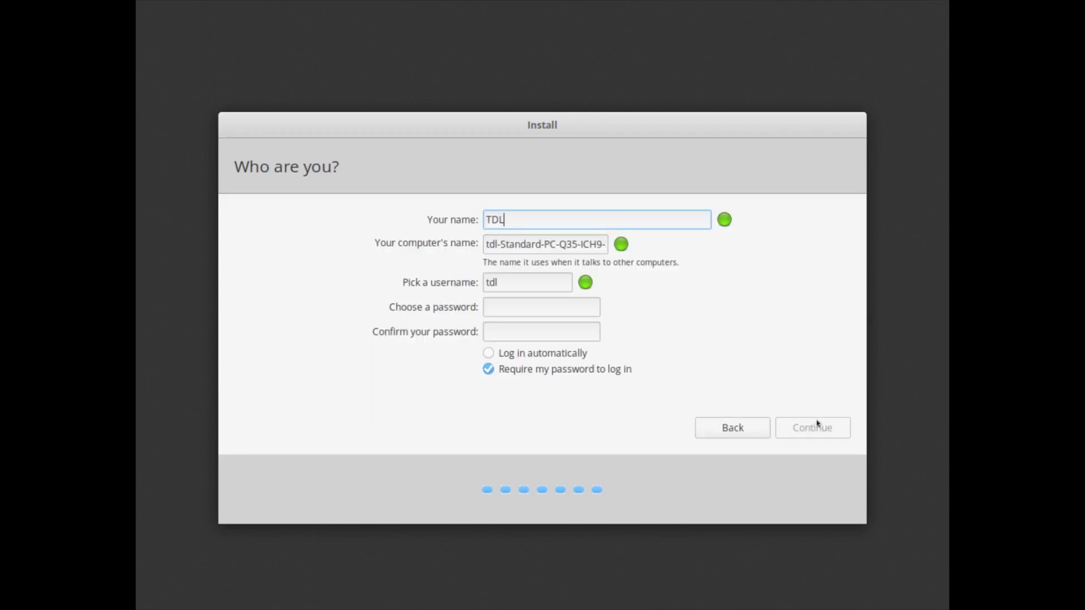
key(Tab)
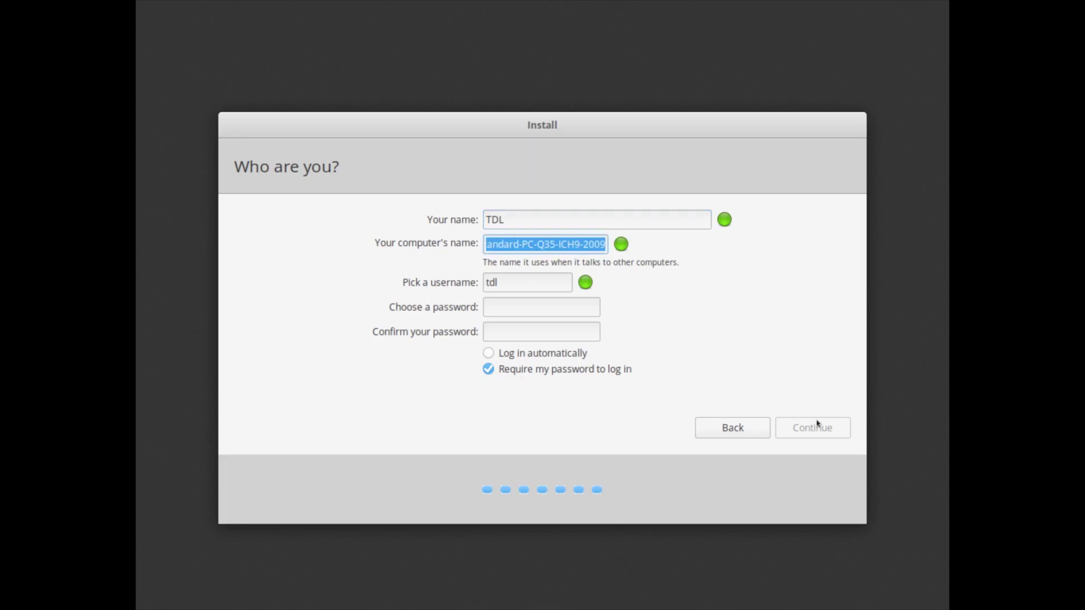
text(E)
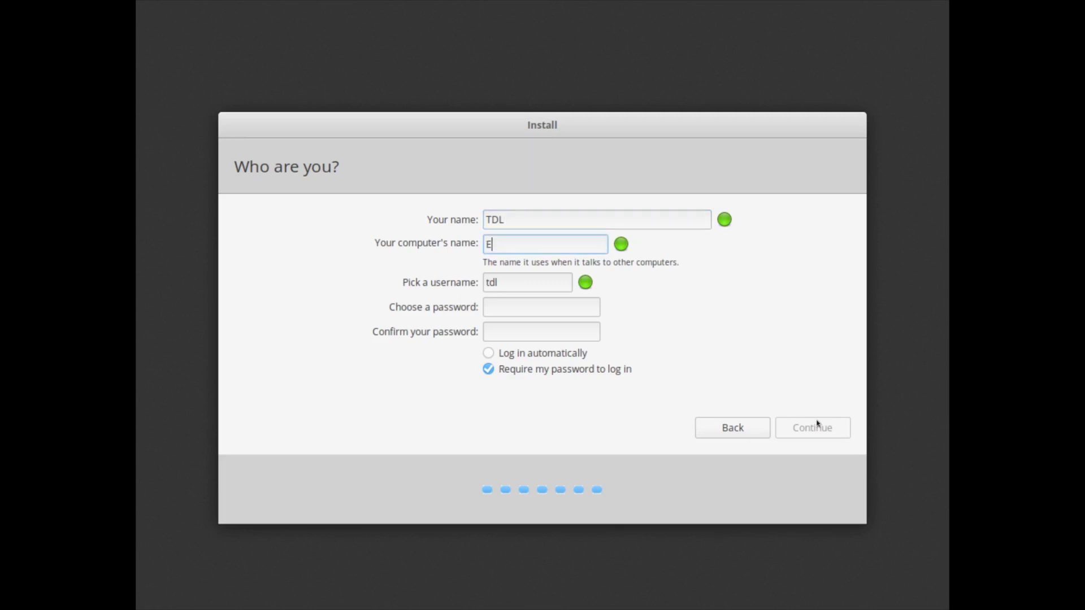
text(lementary)
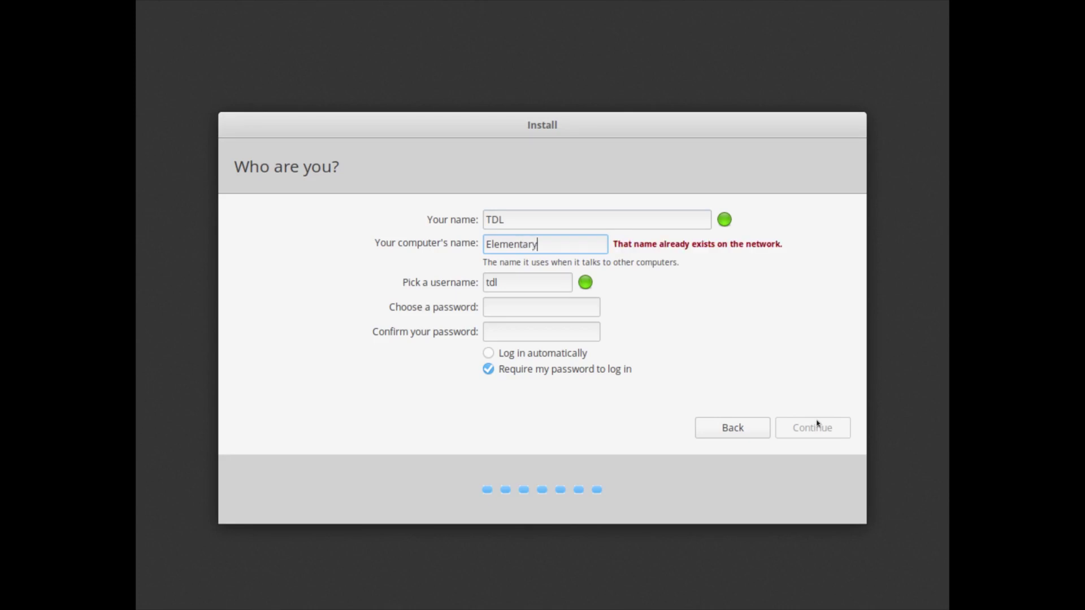
text(-PC)
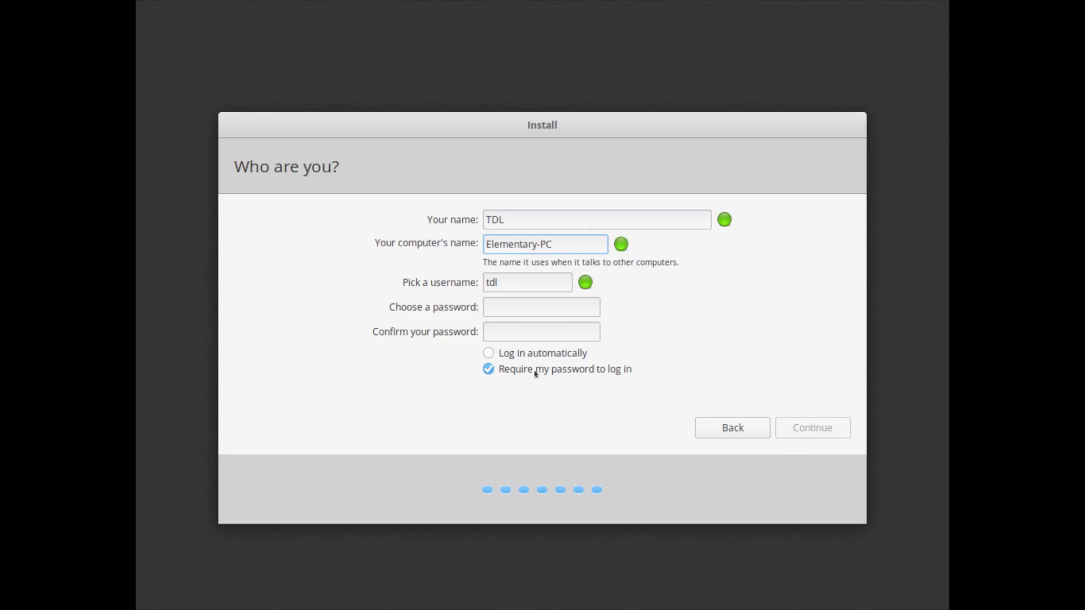
Enter the account password, retype it until the confirmation matches, and start the installation
click(526, 308)
text(12)
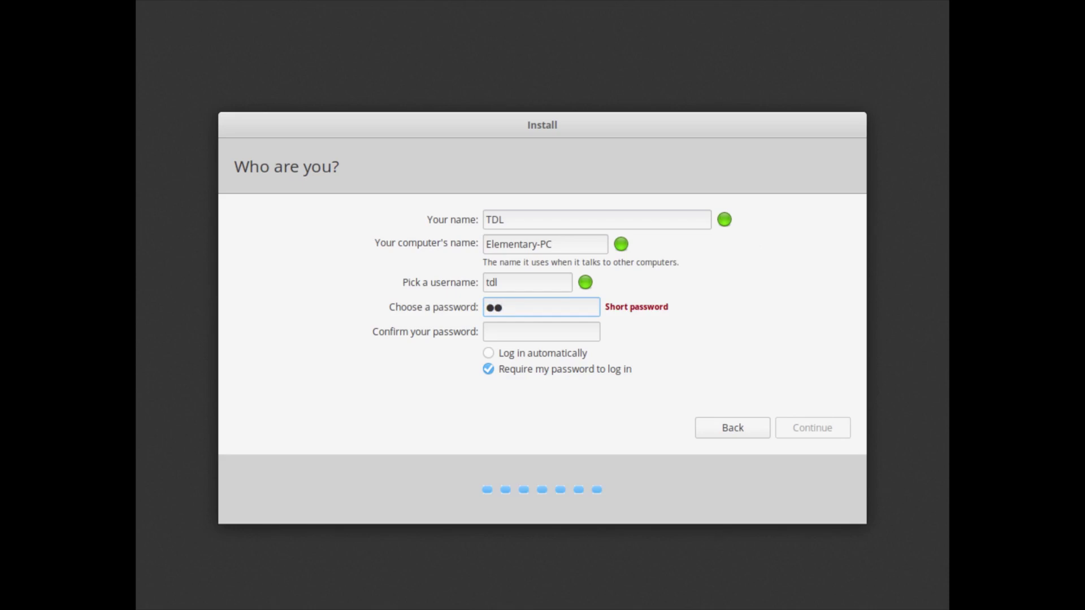
text(34567890)
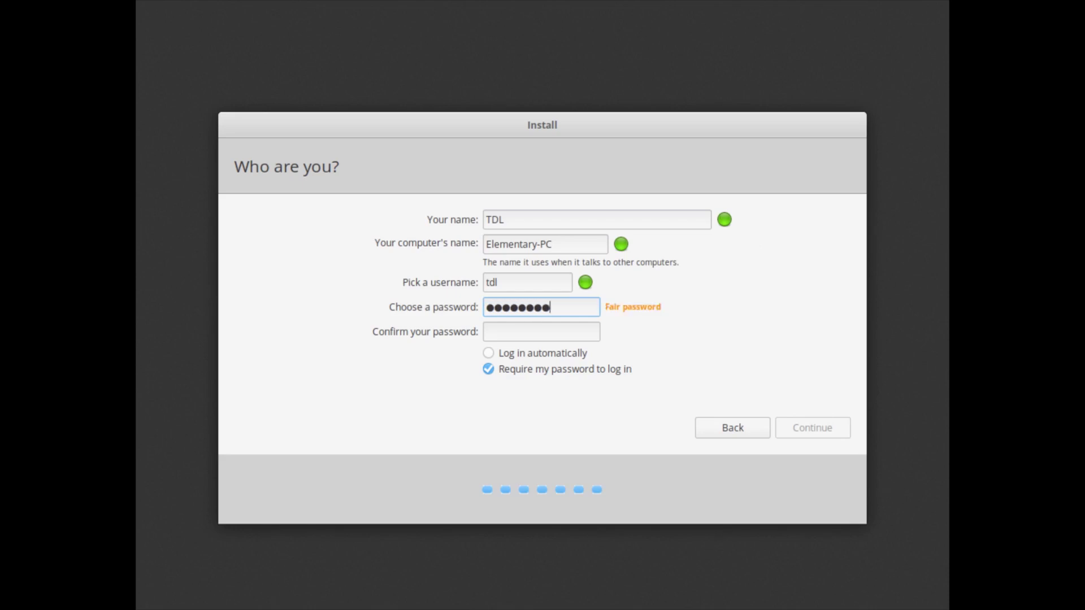
key(Tab)
text(12)
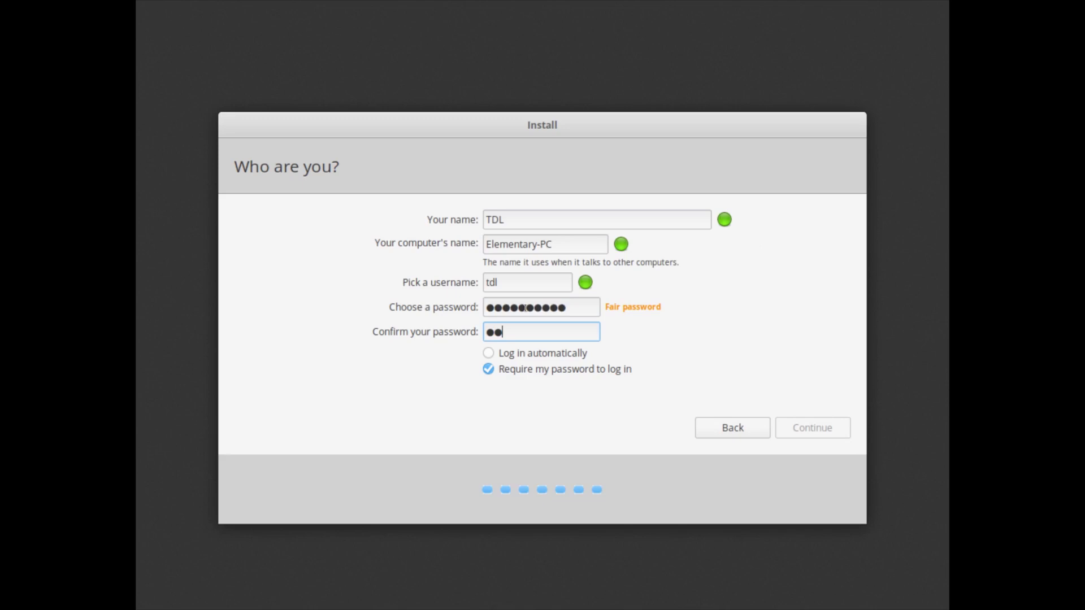
text(34567890)
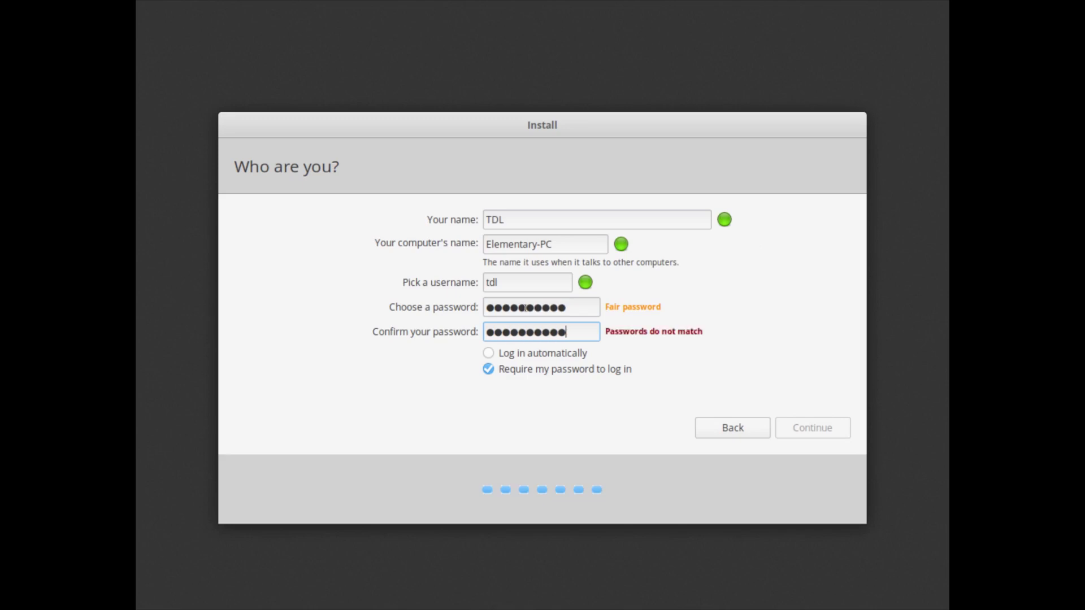
drag(577, 311, 442, 303)
text(12345678)
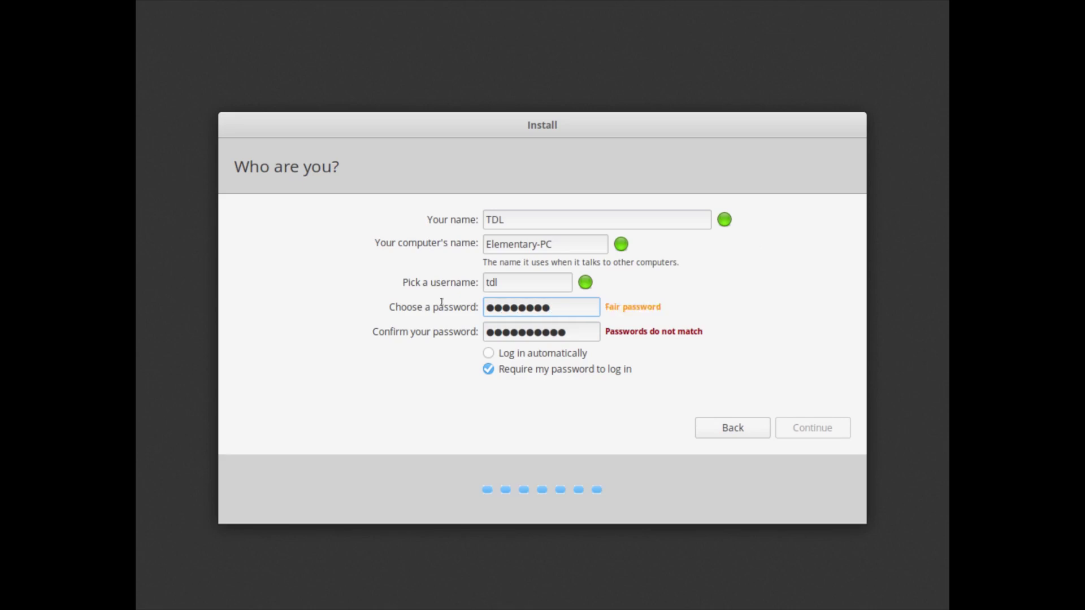
text(90)
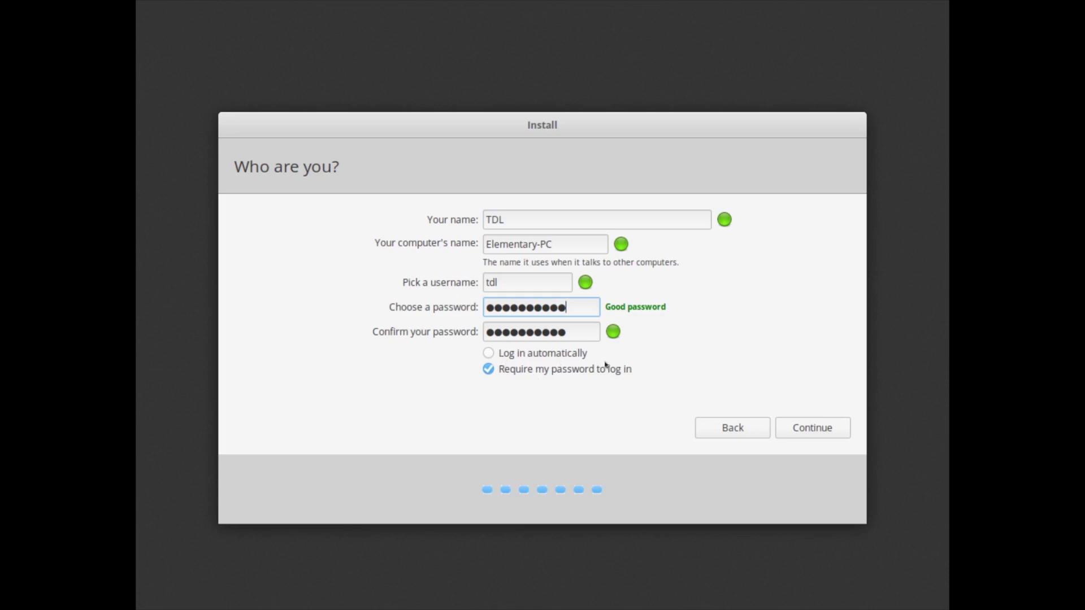
click(834, 432)
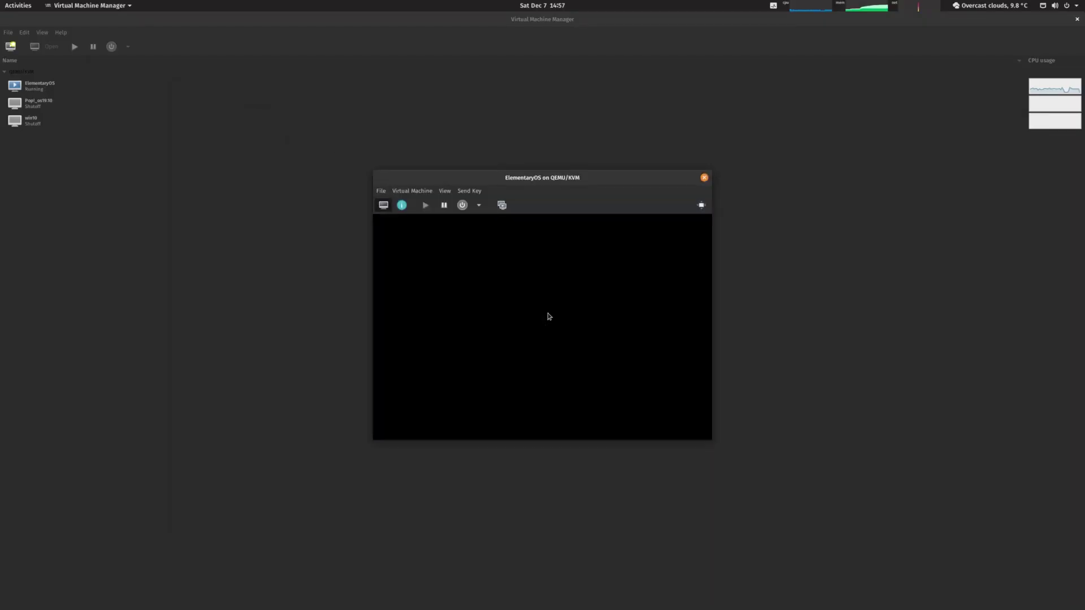
Show the guest's login screen from the VM View menu and enter the account password
click(444, 192)
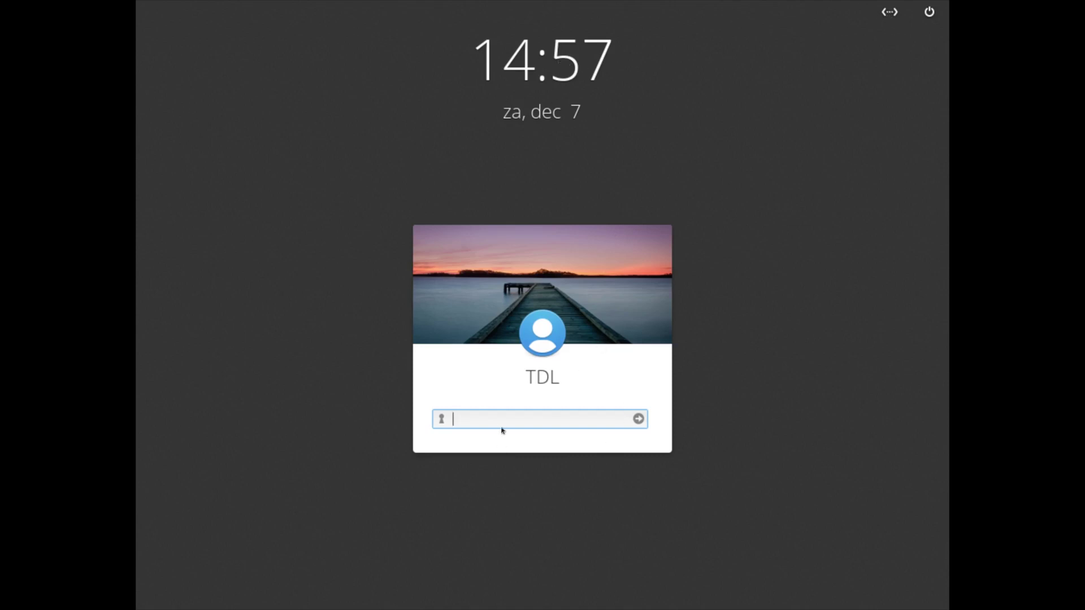
text(•••••••••••)
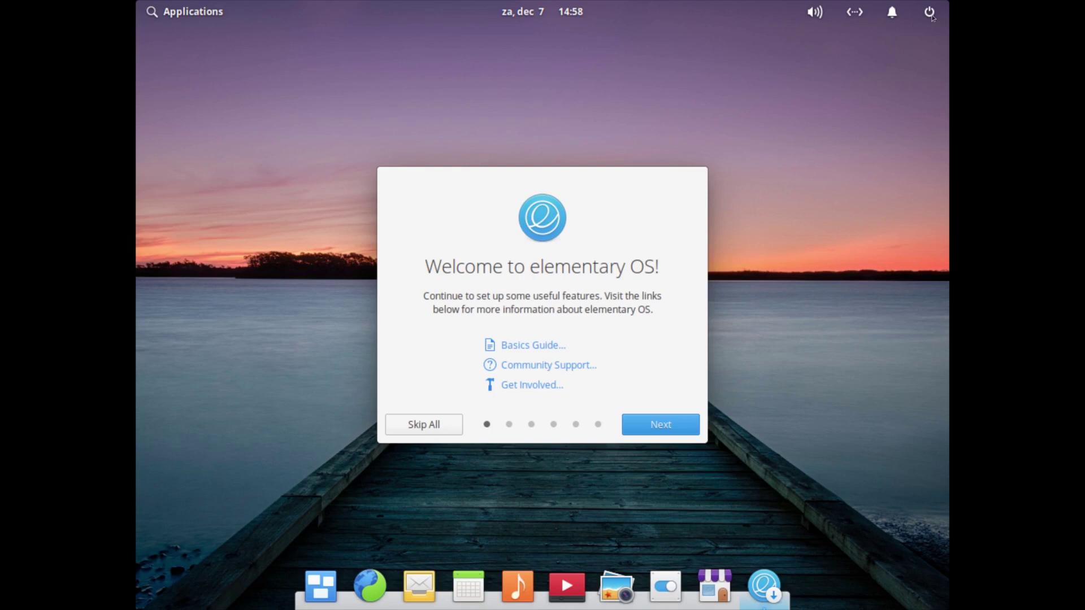
click(930, 14)
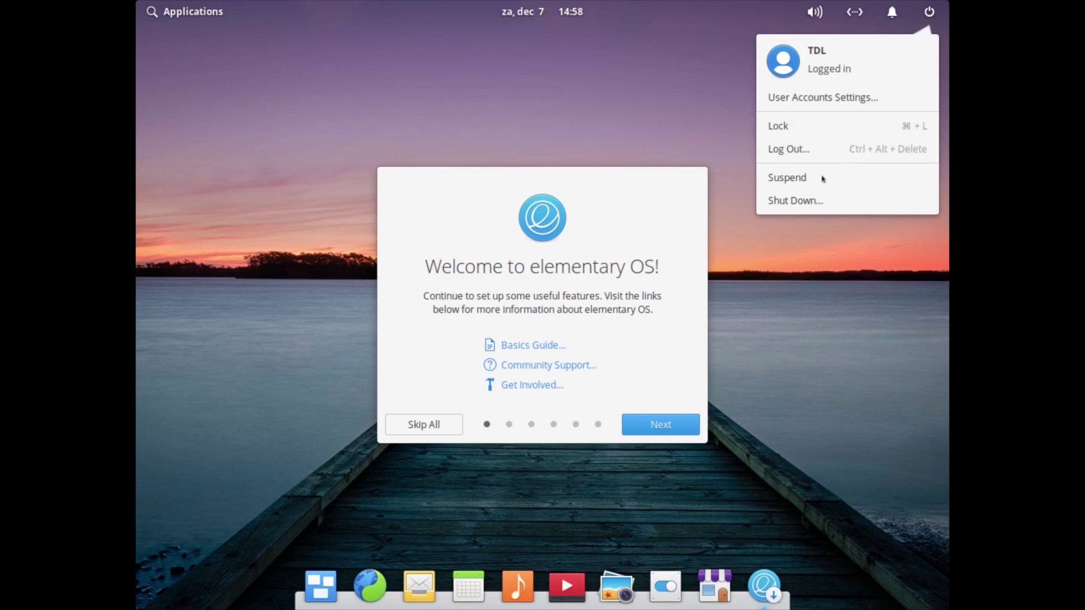
mouse_move(890, 14)
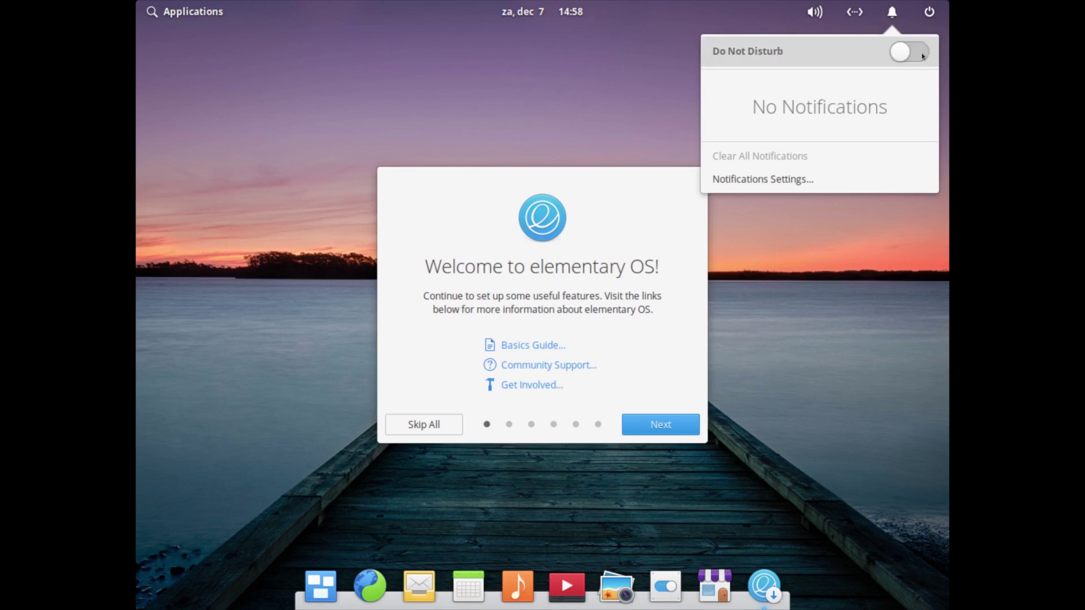
mouse_move(858, 21)
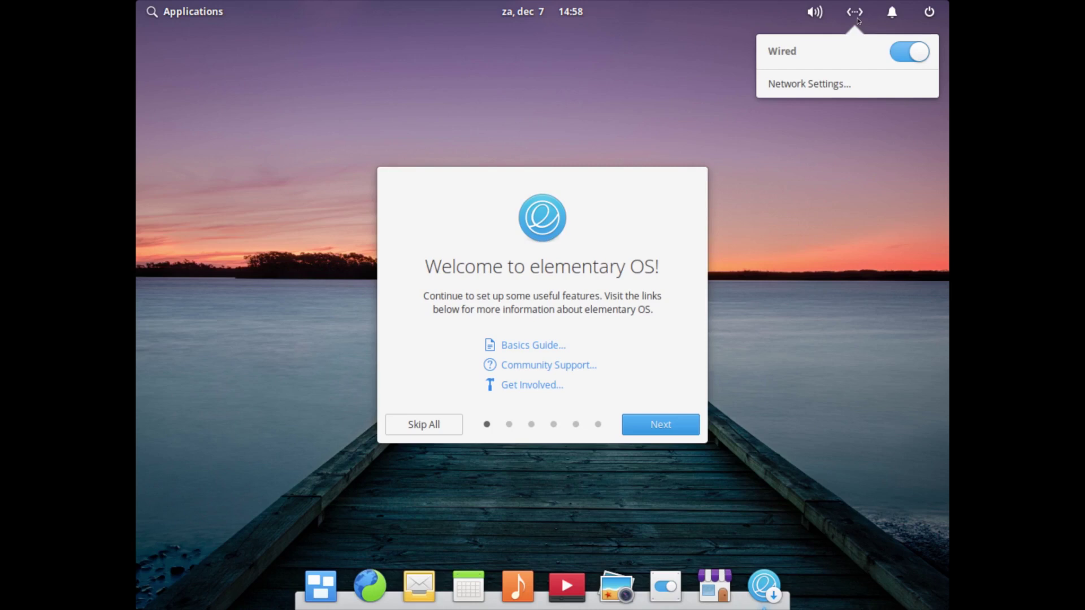
mouse_move(816, 21)
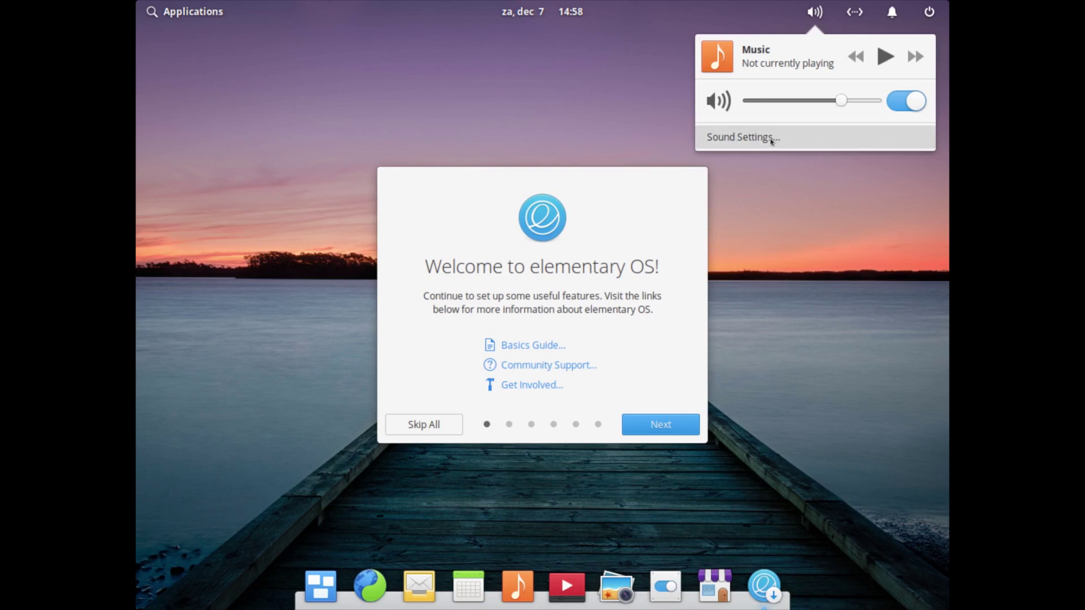
click(575, 21)
click(556, 17)
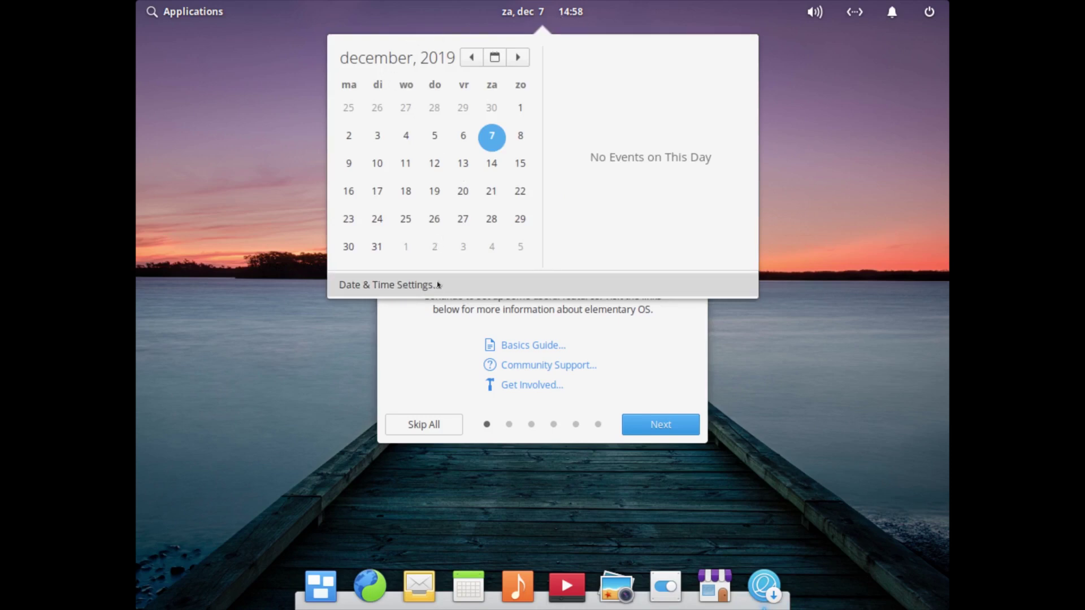
click(606, 18)
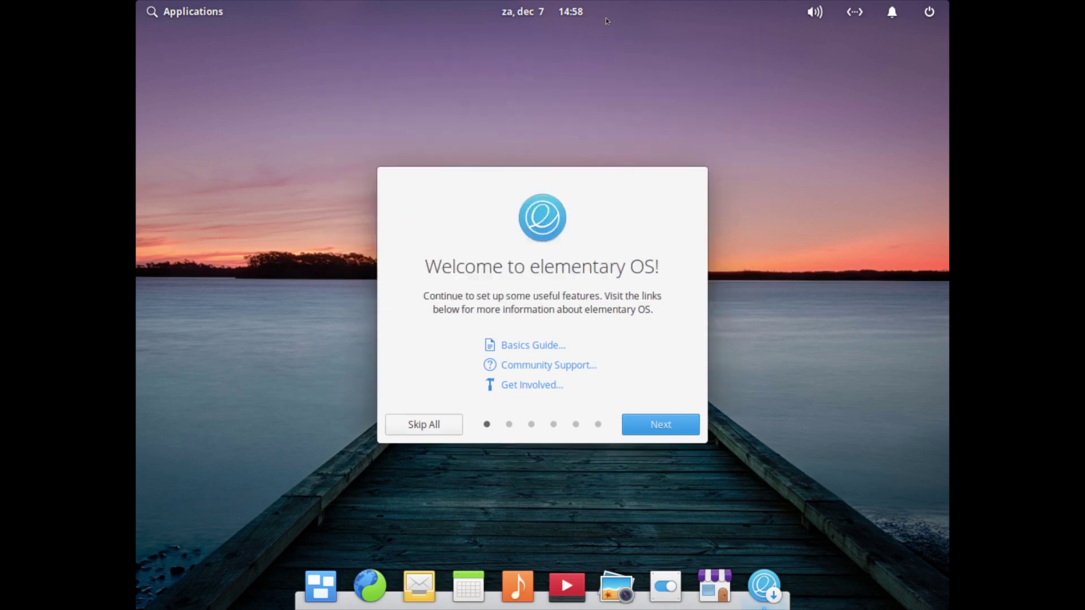
Open the Displays pane of System Settings from the Applications menu
click(202, 13)
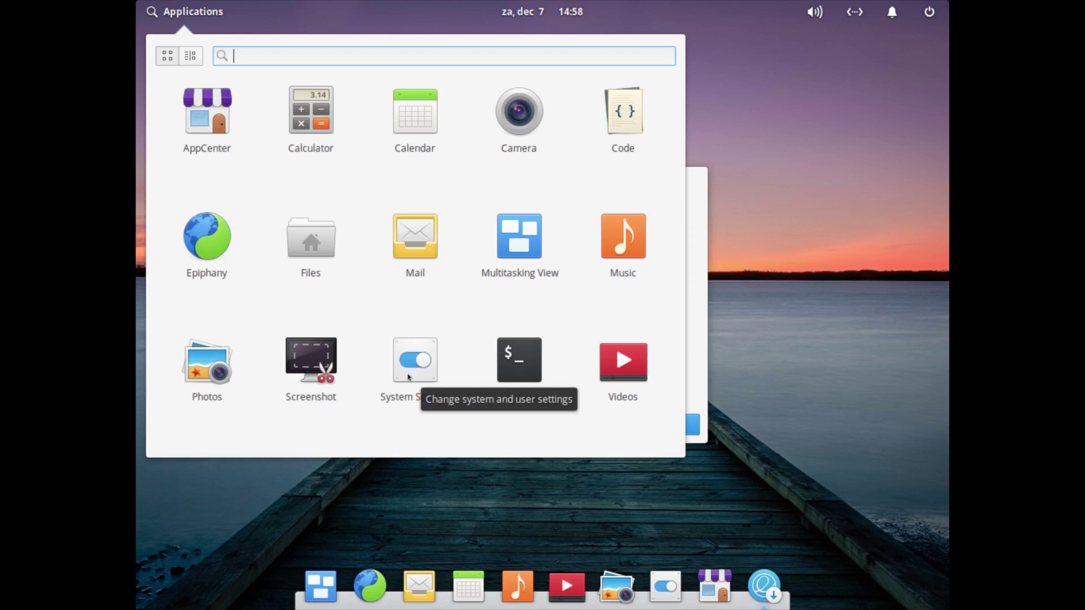
click(409, 376)
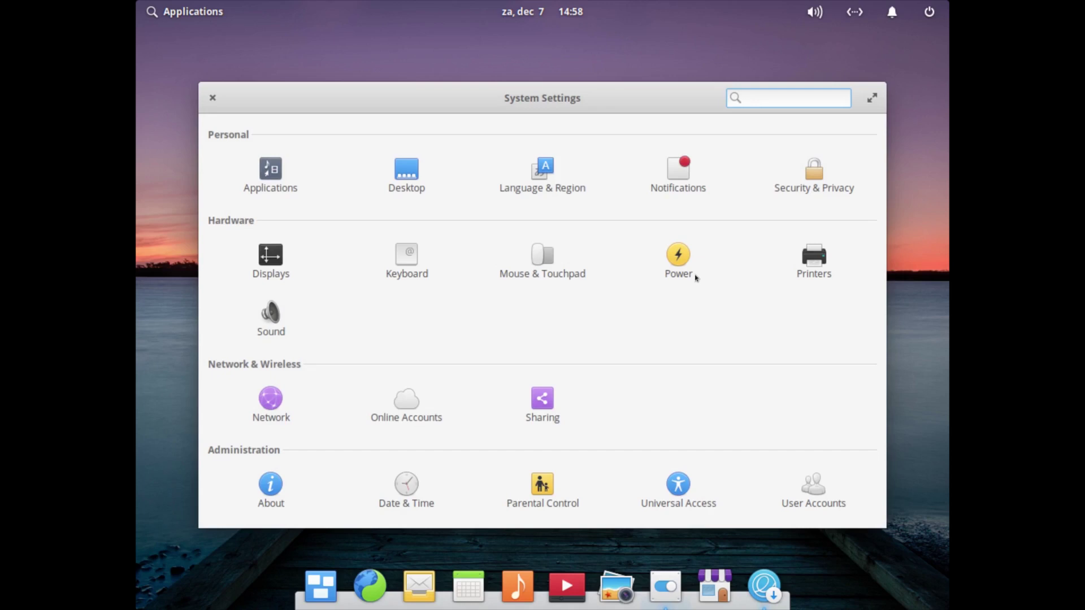
click(273, 264)
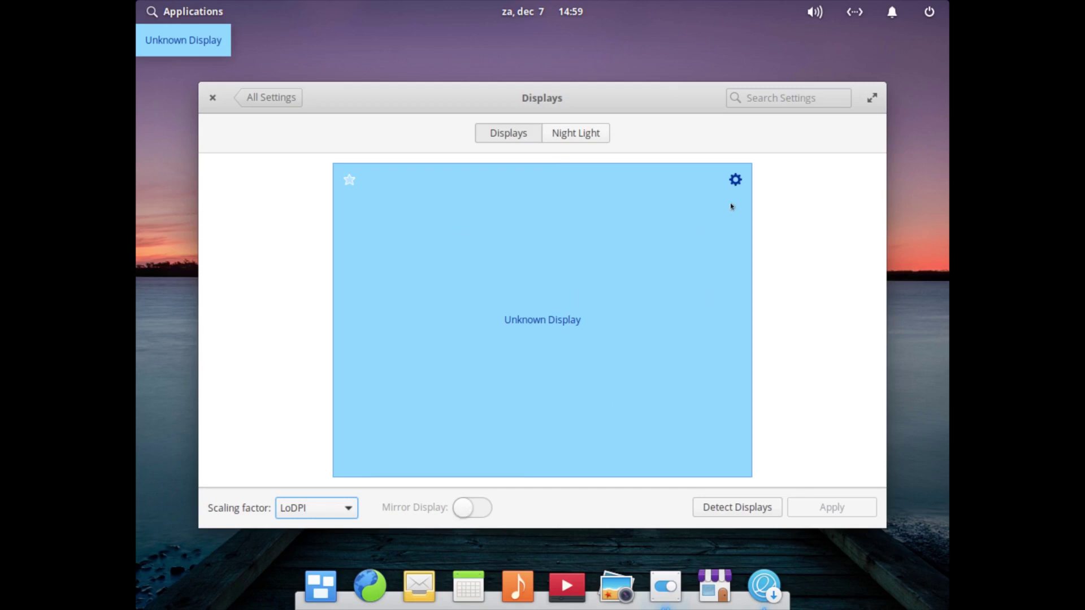
Switch the Unknown Display to 1920 × 1080 (16:9), apply it, and keep the configuration
click(736, 179)
click(828, 246)
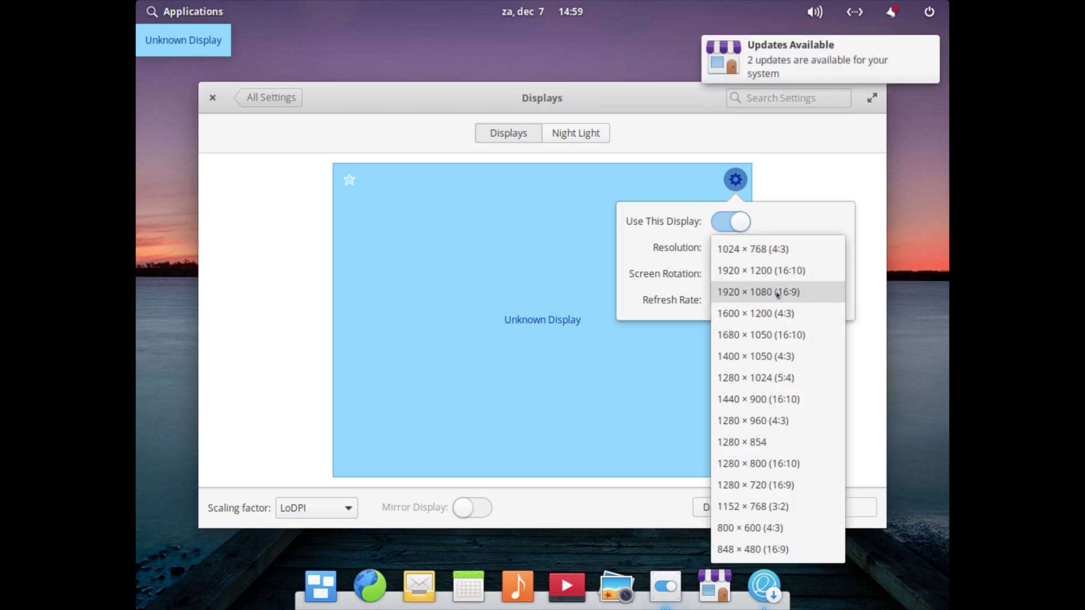
click(776, 293)
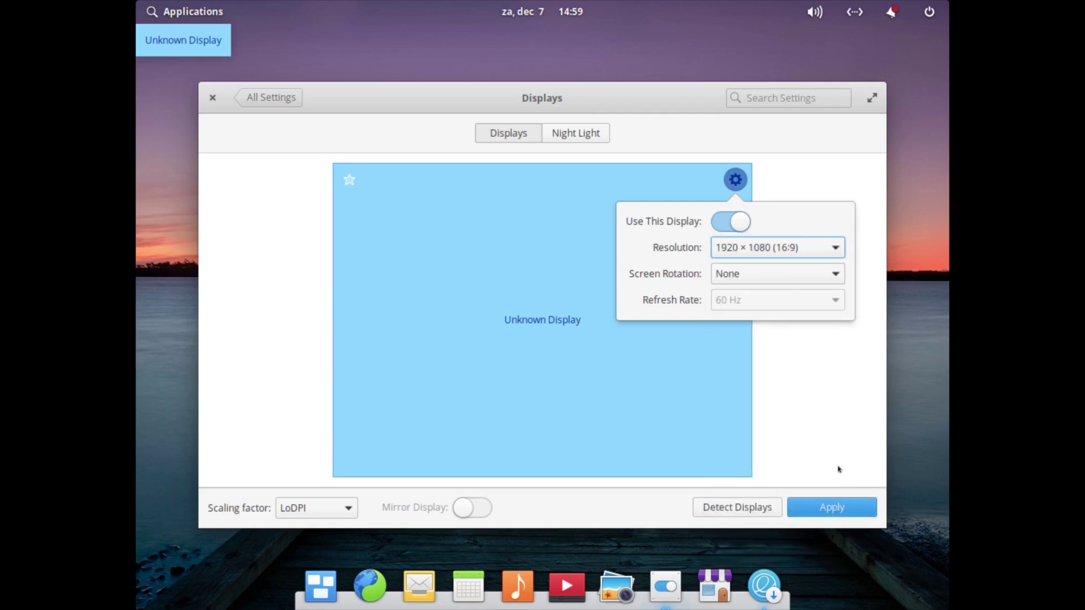
click(845, 508)
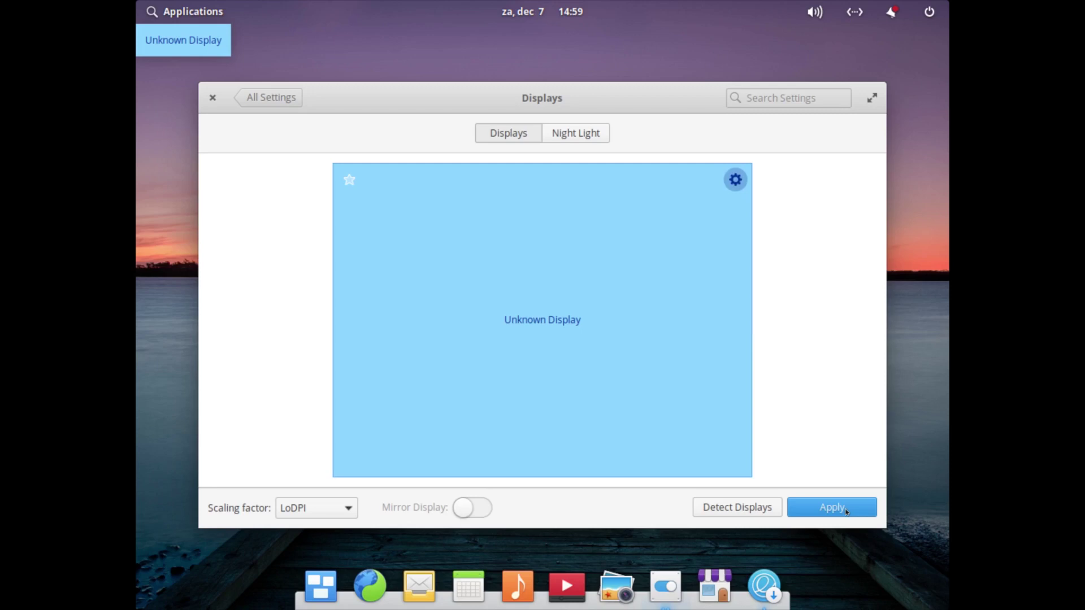
click(846, 507)
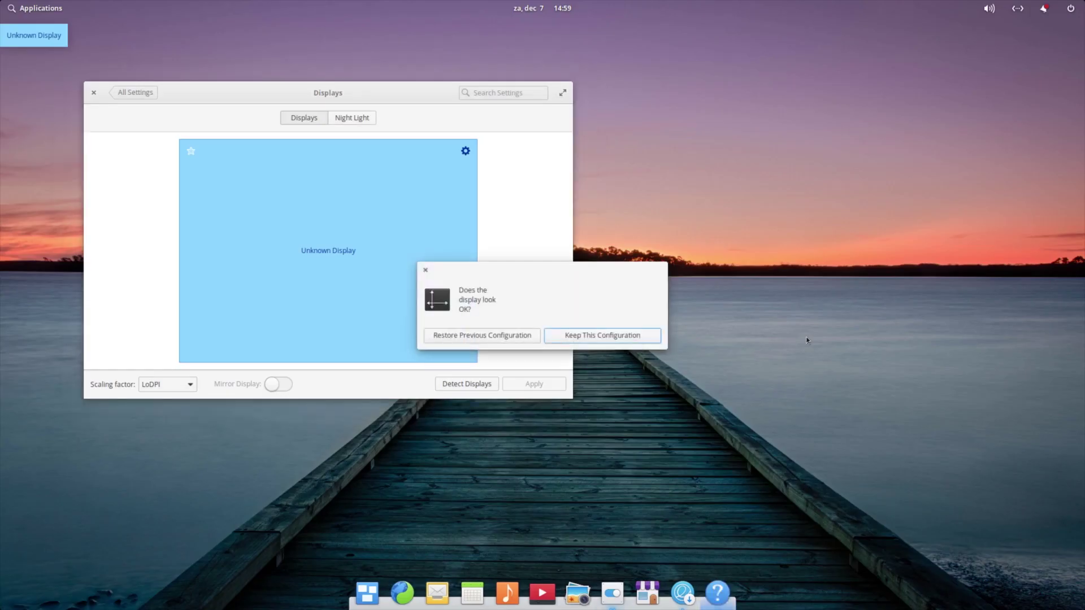
click(647, 336)
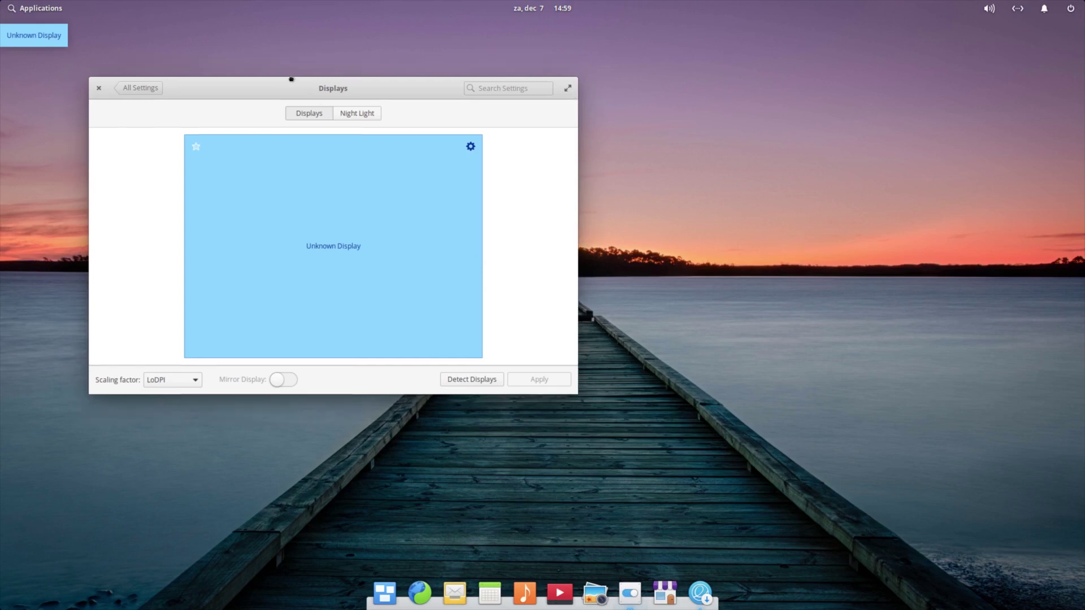
Close the Displays window and move the welcome dialog higher up the screen
drag(305, 72, 417, 54)
click(216, 64)
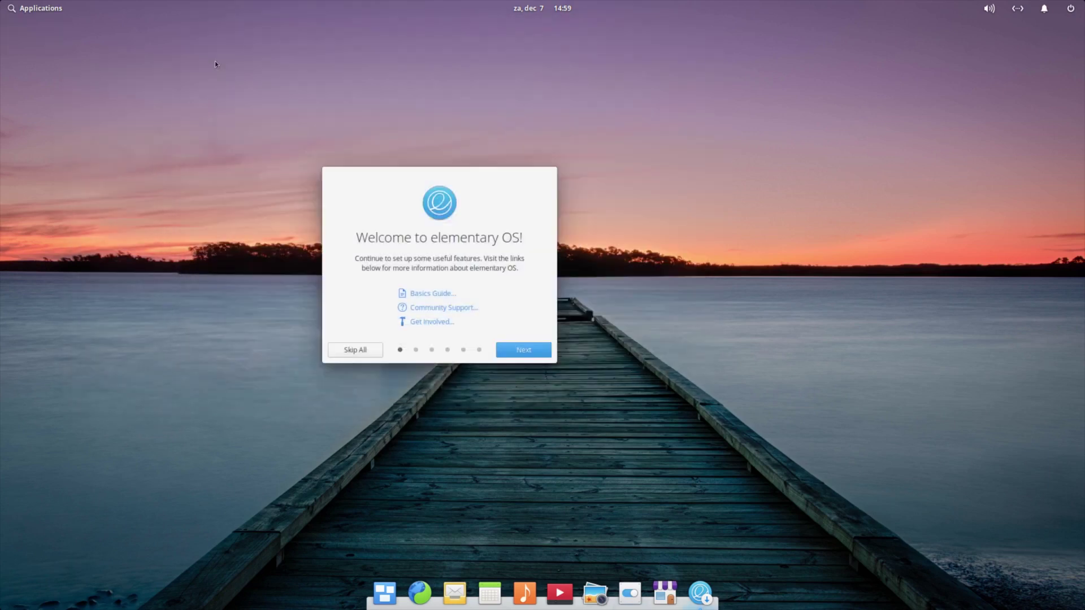
drag(438, 180, 533, 106)
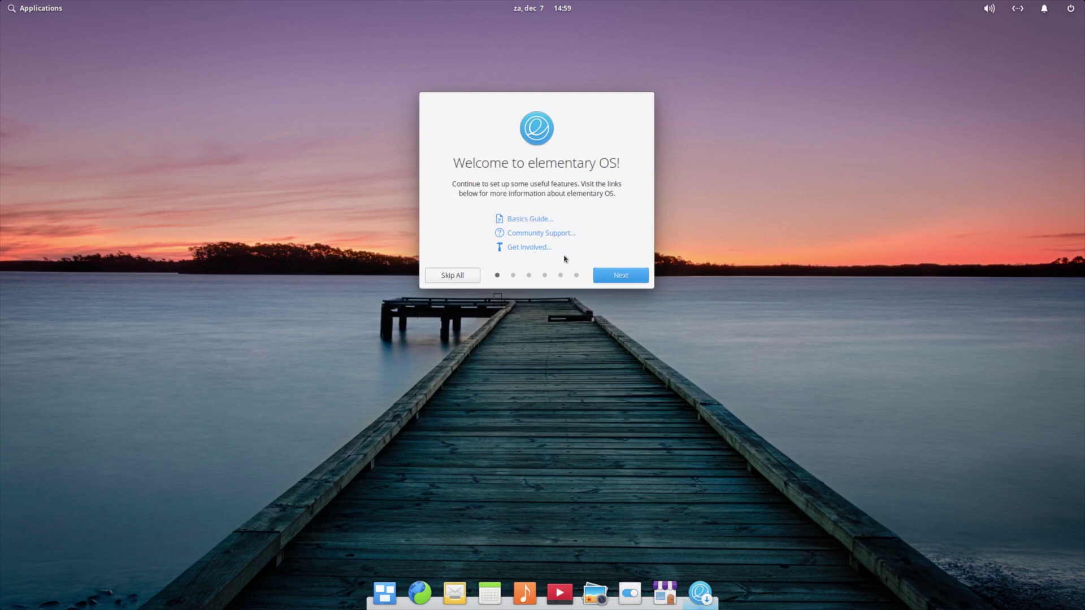
Turn Location Services off and Night Light on in the welcome setup
click(631, 281)
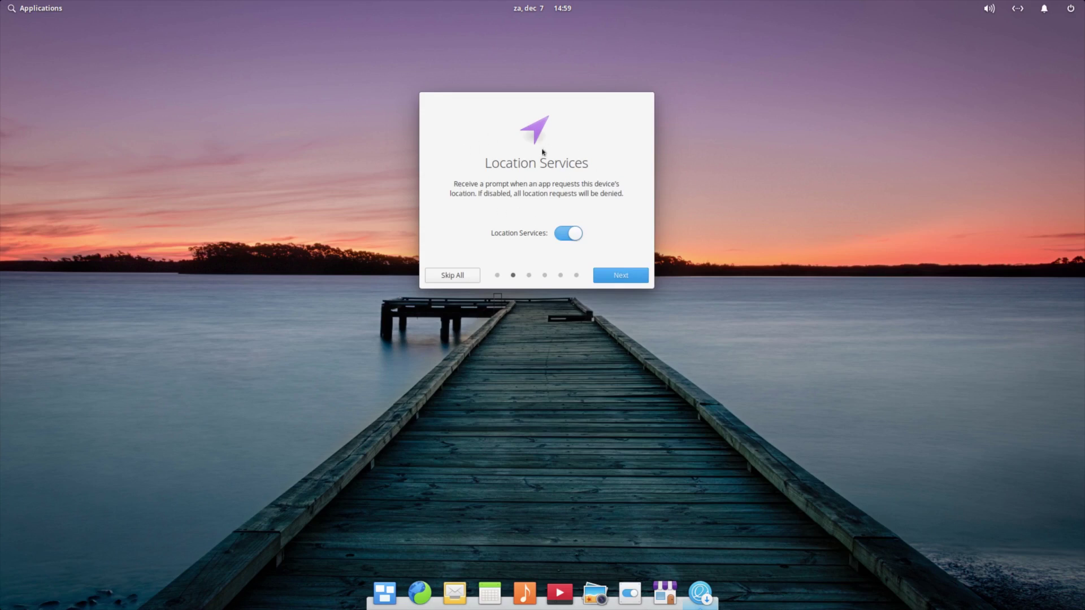
click(558, 236)
click(633, 281)
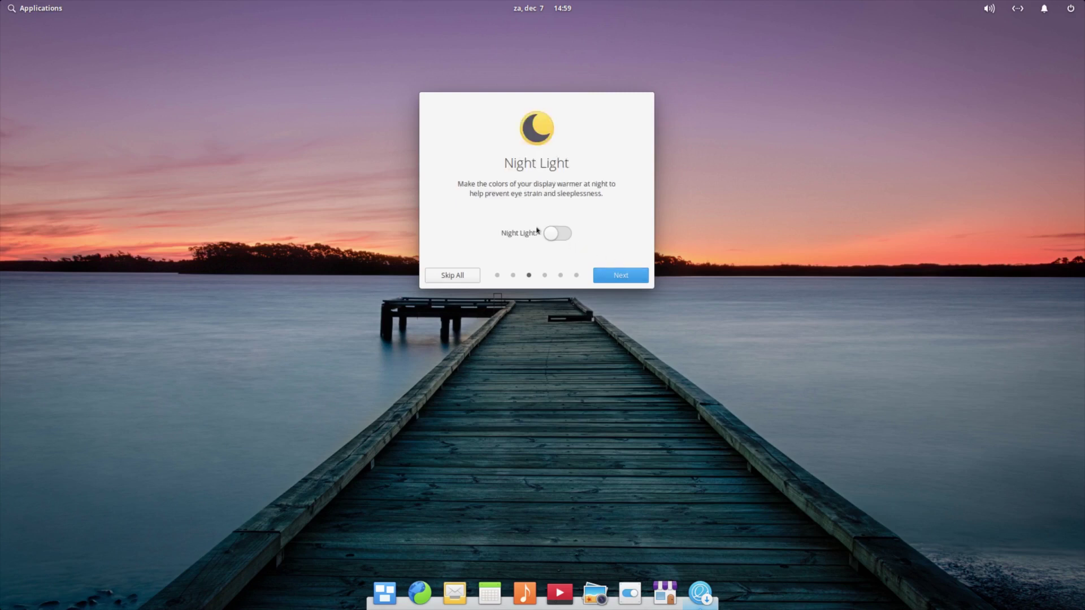
click(563, 232)
Enable auto-deletion of old temporary and trashed files on the Housekeeping page
click(634, 281)
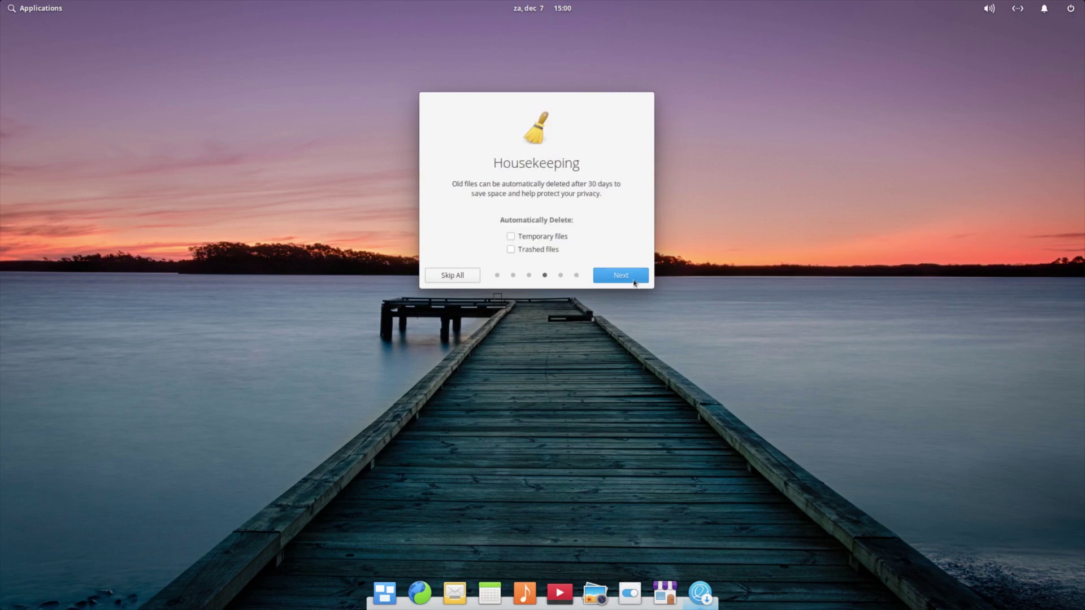
click(511, 237)
click(512, 251)
Peek at AppCenter from the Get Some Apps page, close it, and reach Ready to Go
click(633, 277)
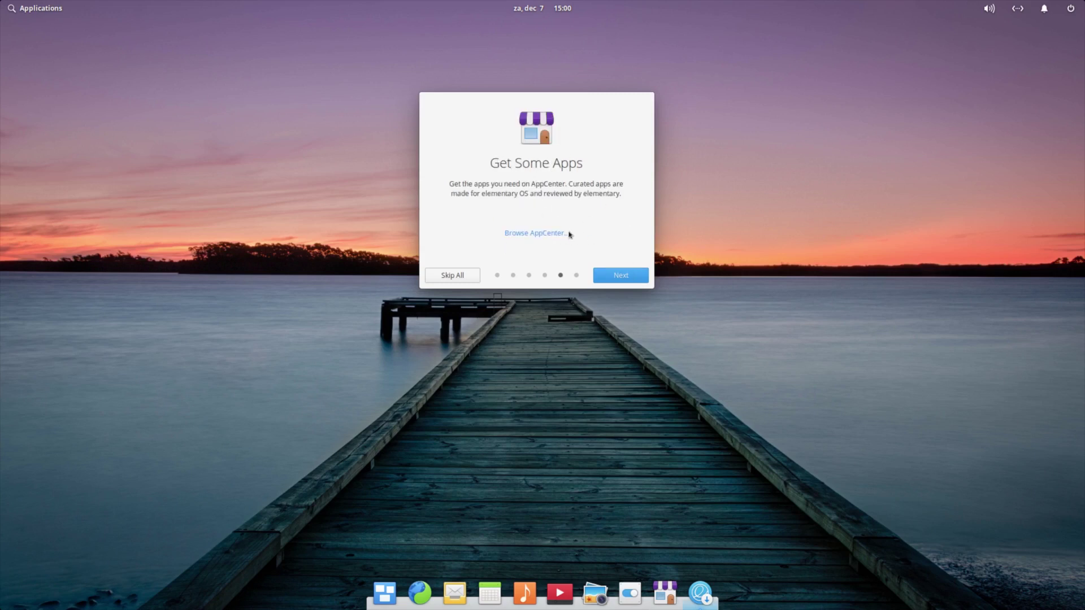
click(540, 234)
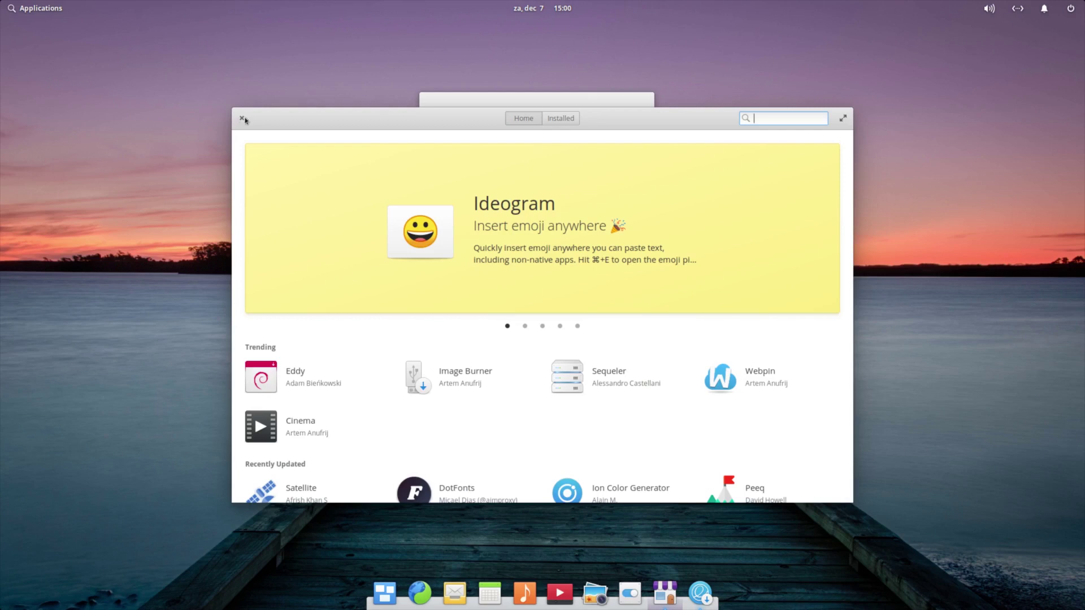
click(239, 119)
click(608, 274)
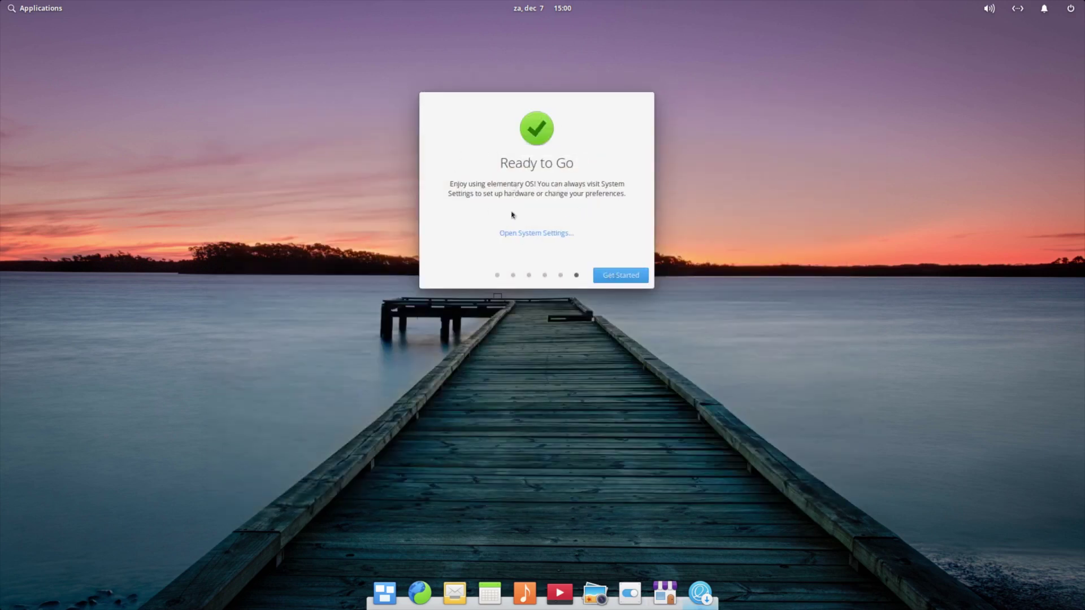
Open System Settings from the welcome dialog, finish the welcome screen, and close System Settings
click(530, 233)
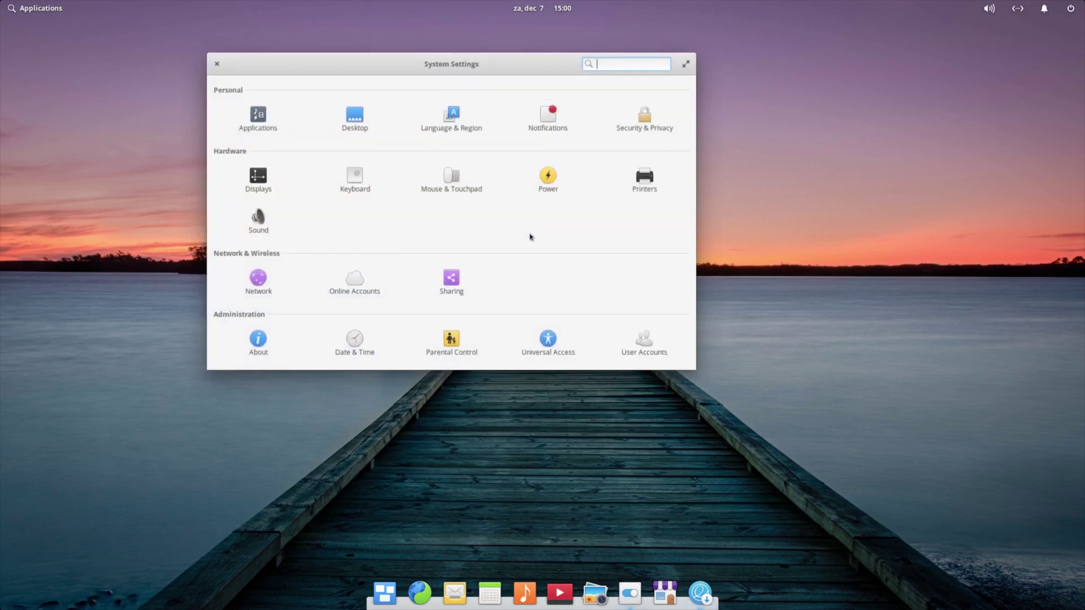
drag(484, 65, 380, 125)
click(605, 109)
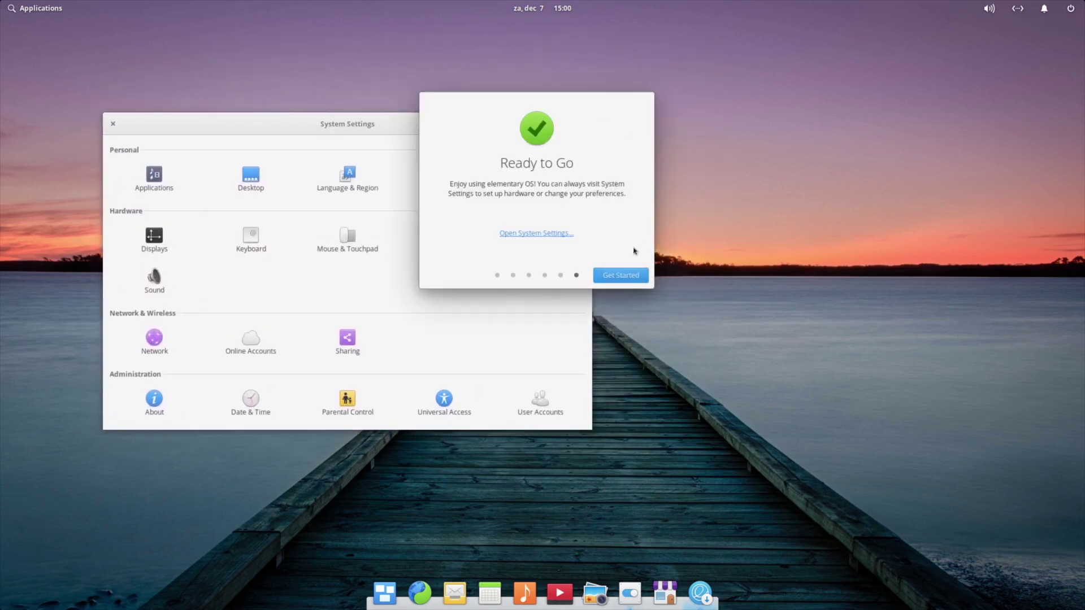
click(621, 275)
drag(420, 124, 603, 93)
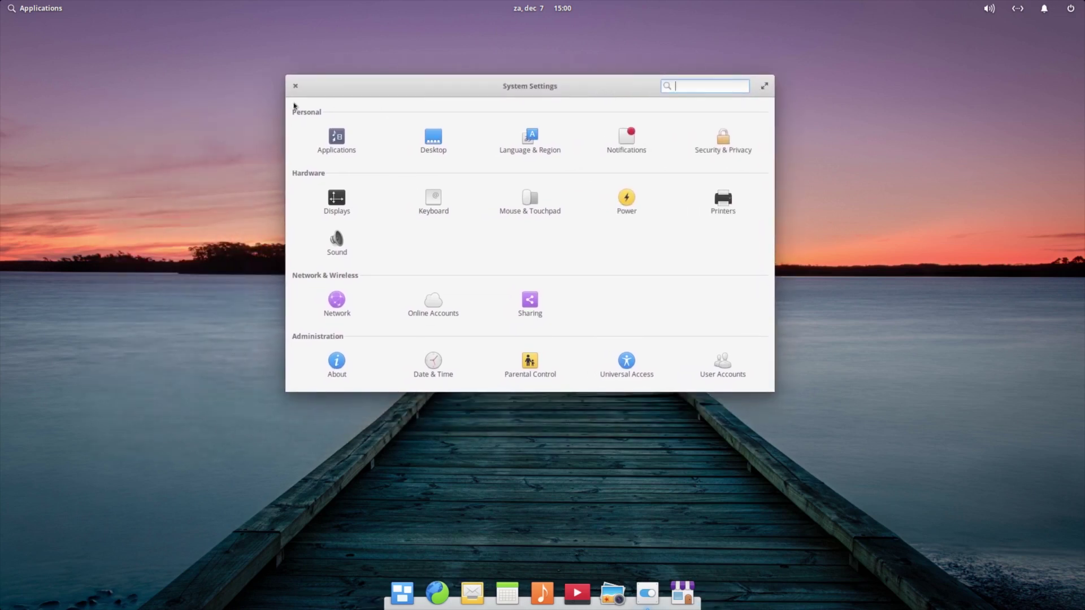
click(294, 87)
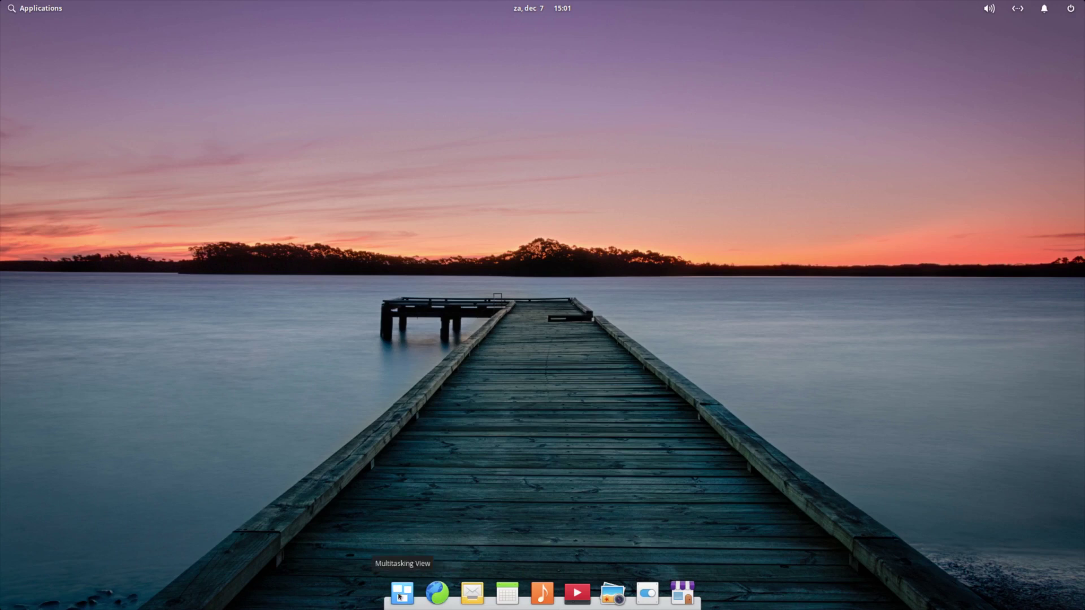
click(400, 596)
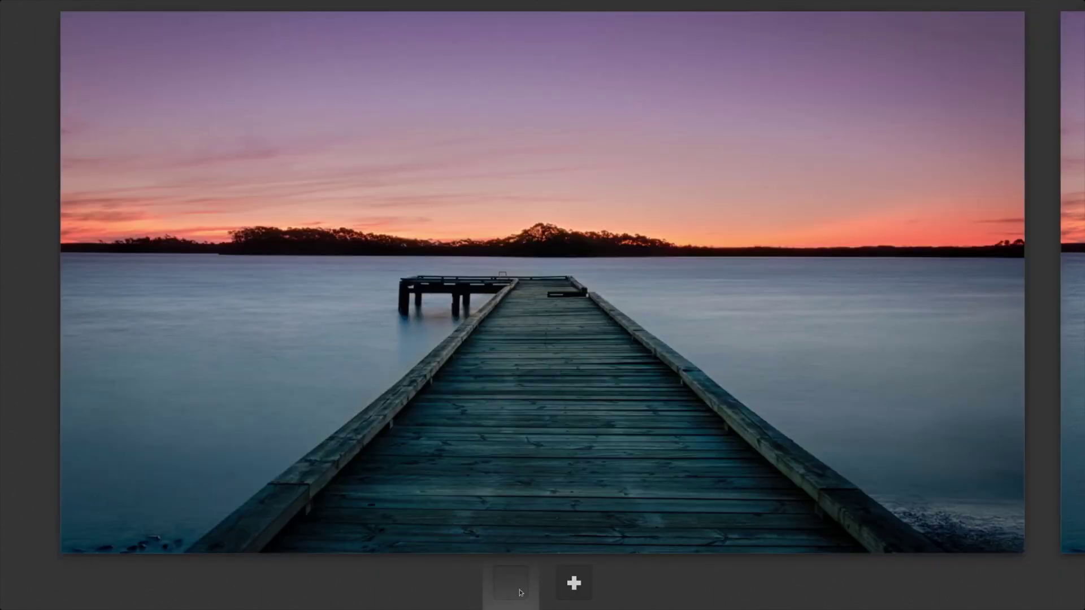
click(525, 335)
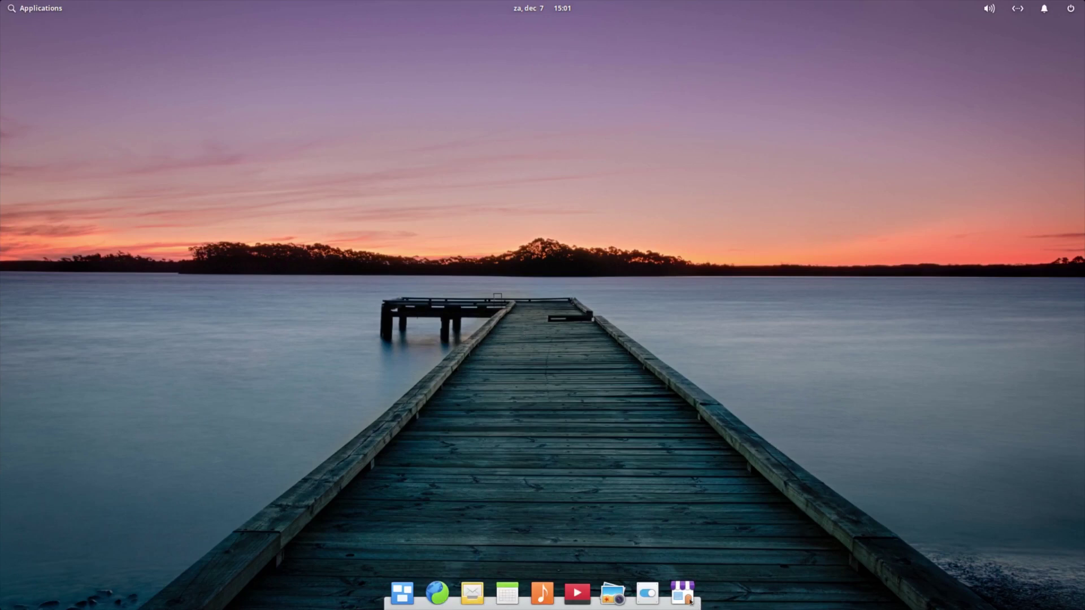
Open Photos, look over its Preferences, then close Photos
click(614, 596)
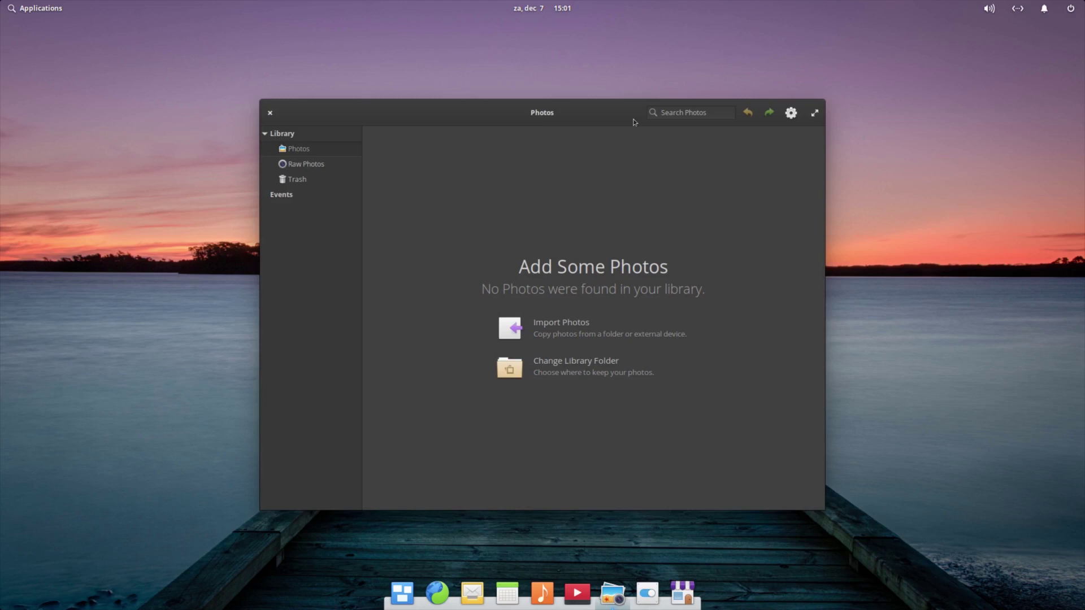
click(791, 115)
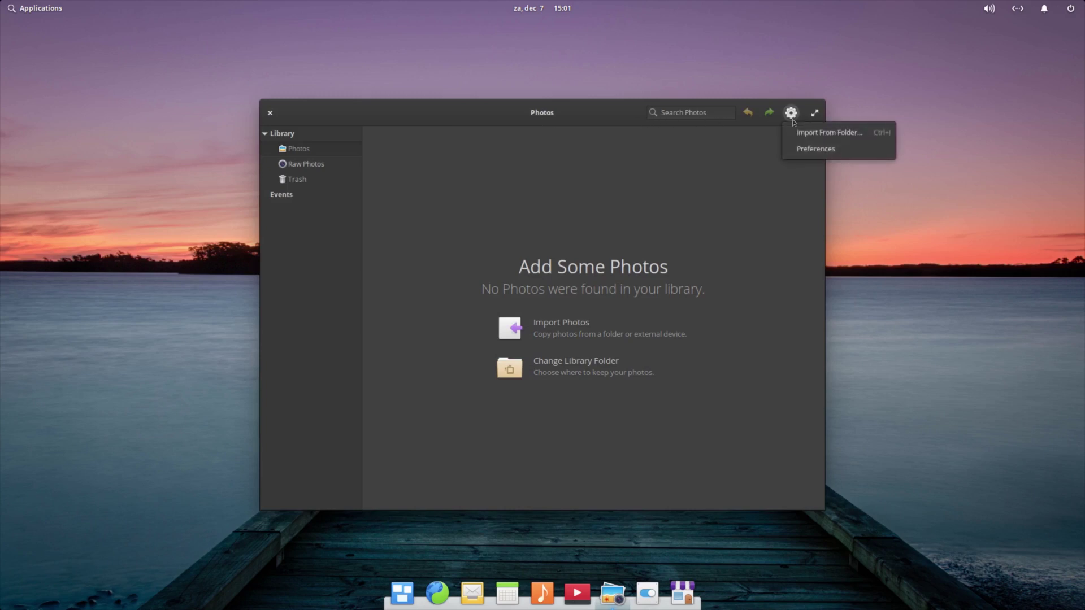
click(797, 148)
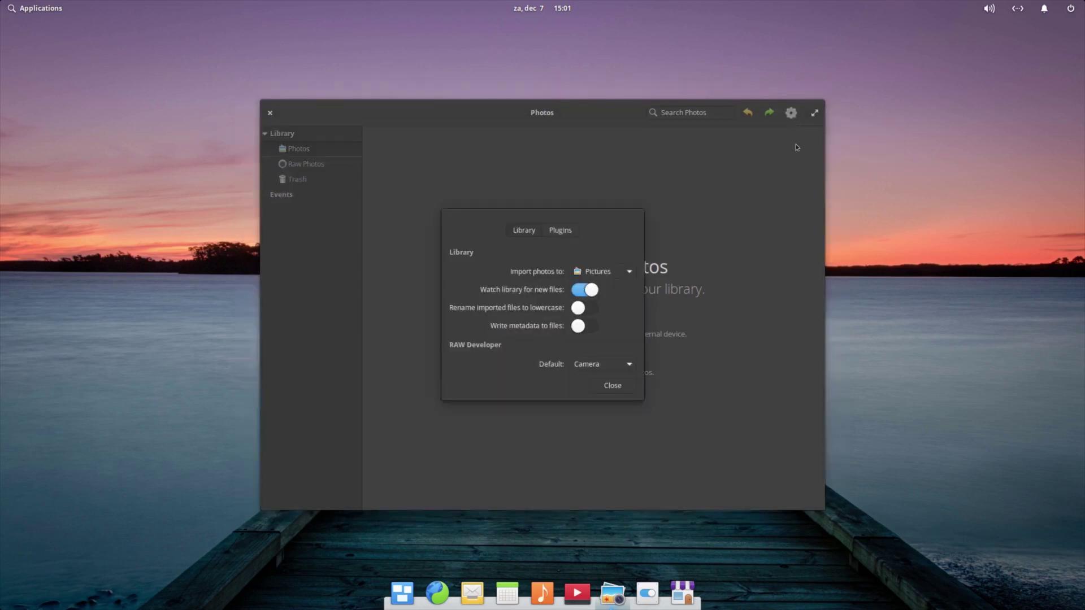
click(632, 392)
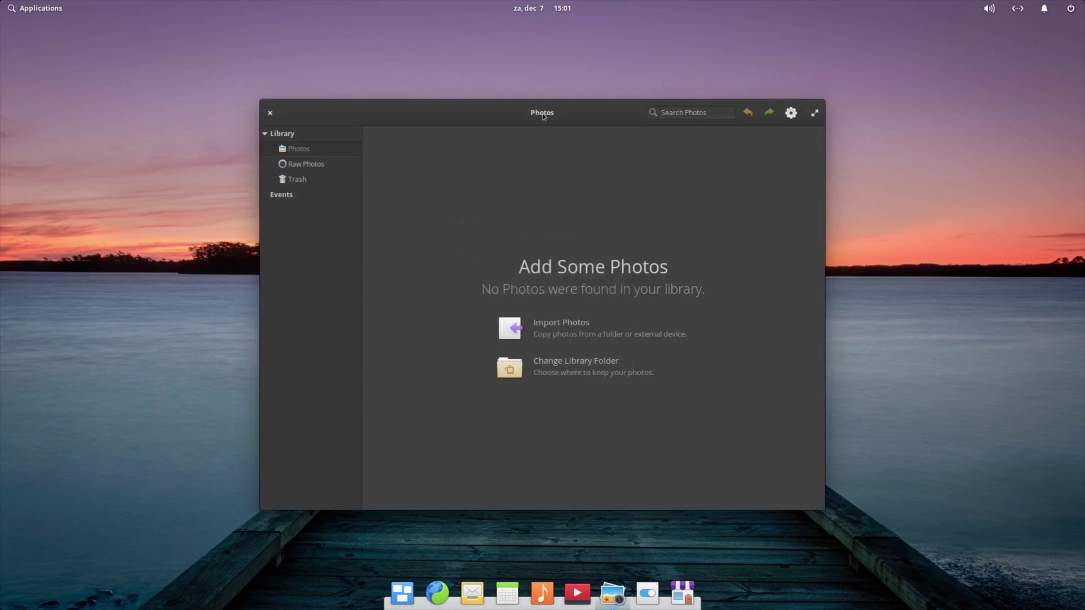
click(270, 113)
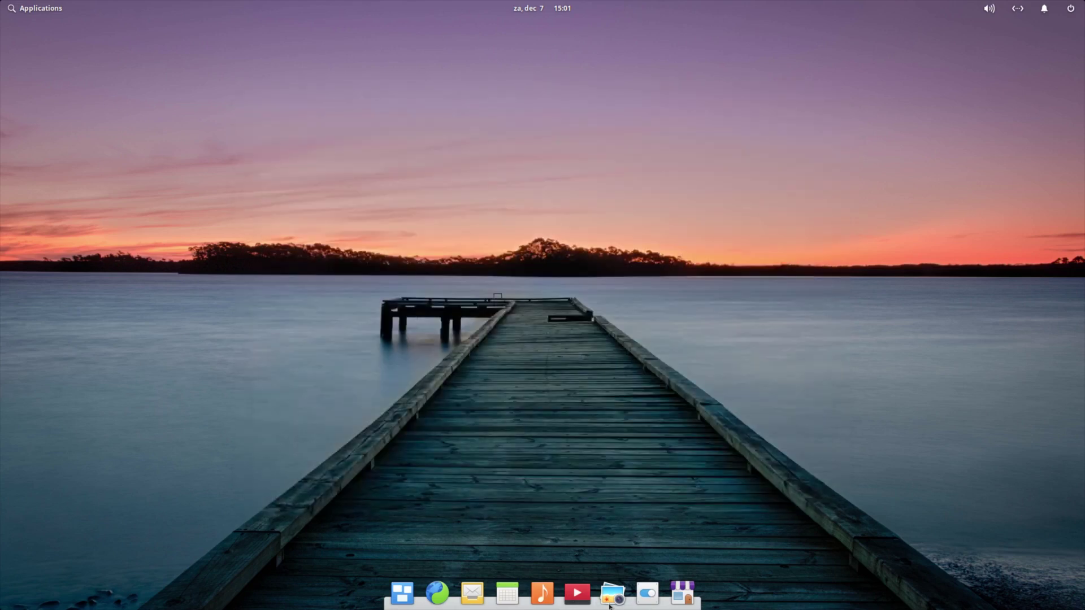
Open and close Videos, then launch Music from the dock
click(577, 593)
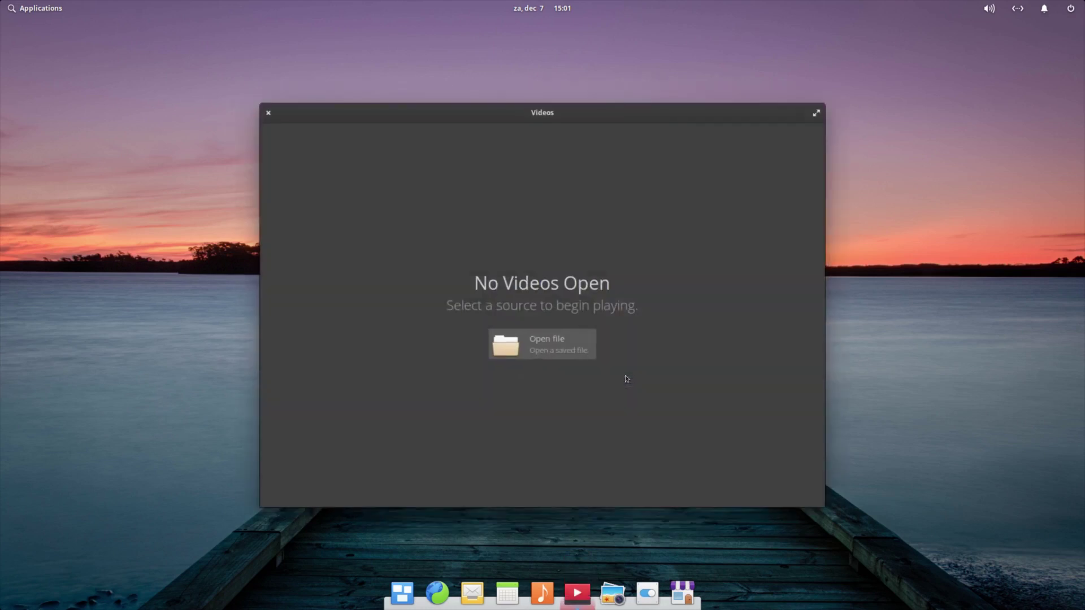
click(269, 113)
click(542, 593)
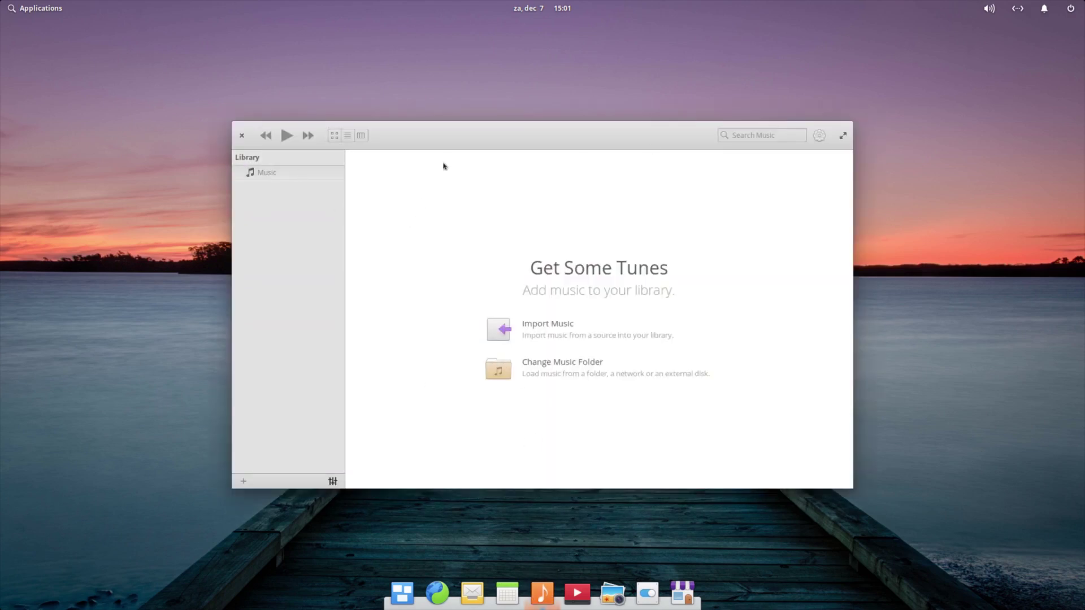
click(241, 136)
click(510, 601)
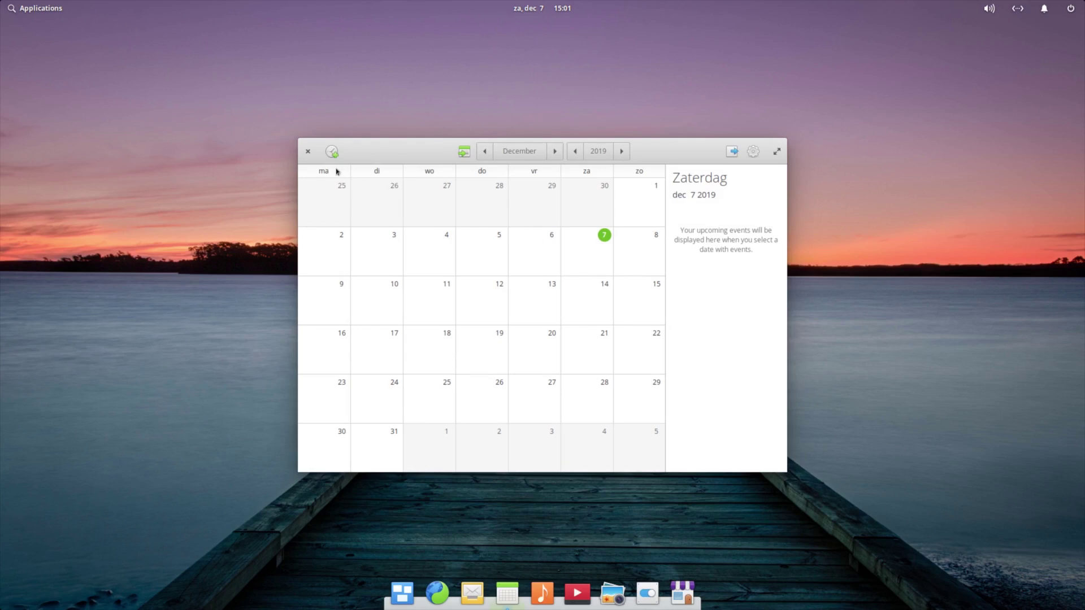
click(307, 153)
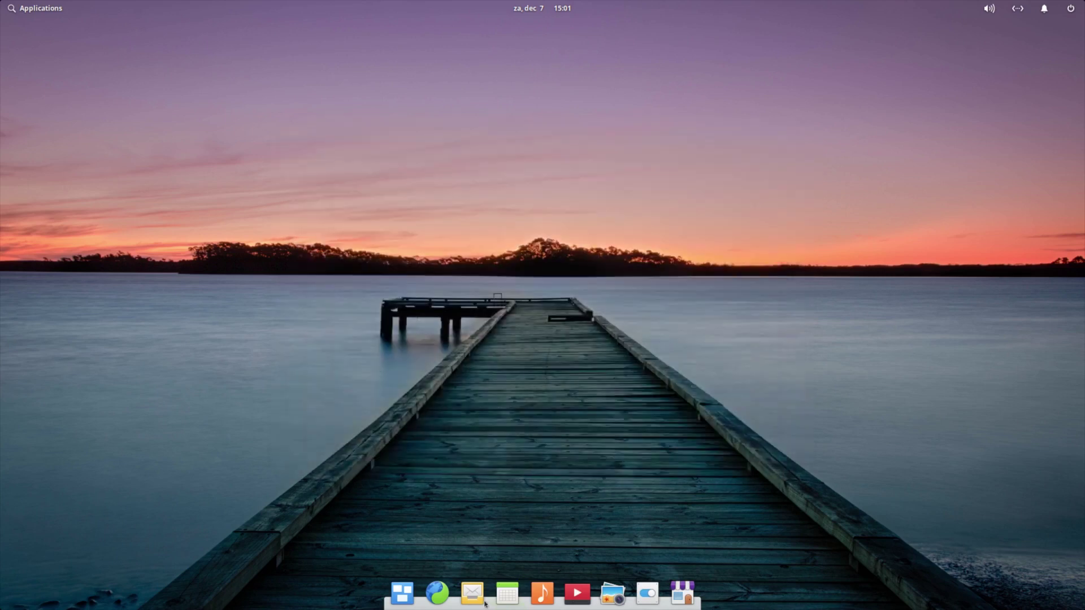
click(476, 602)
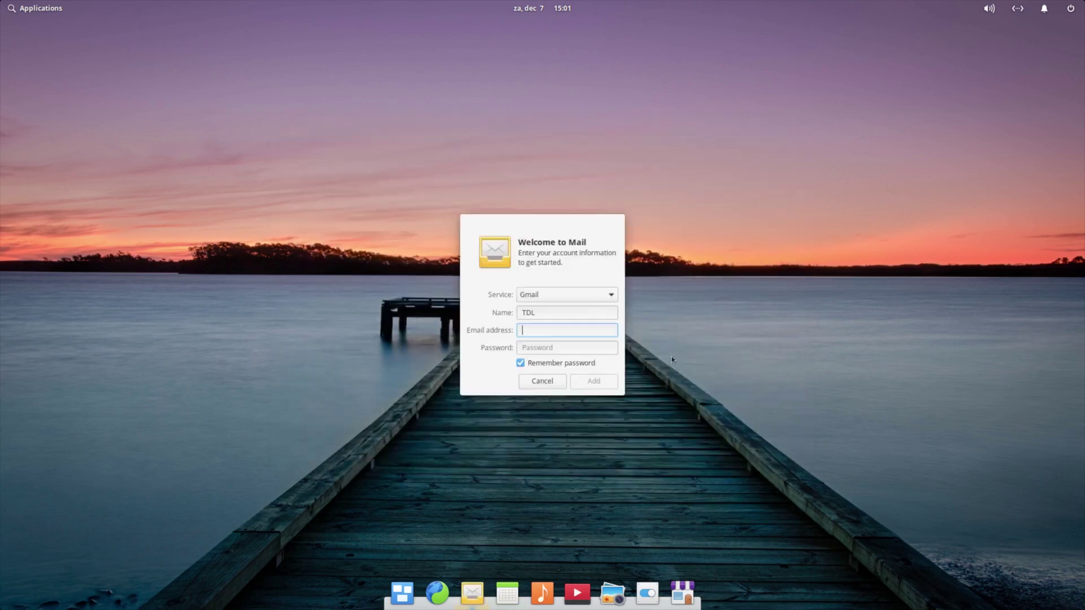
click(554, 385)
Open and close the Web browser, then show the Applications menu
click(437, 592)
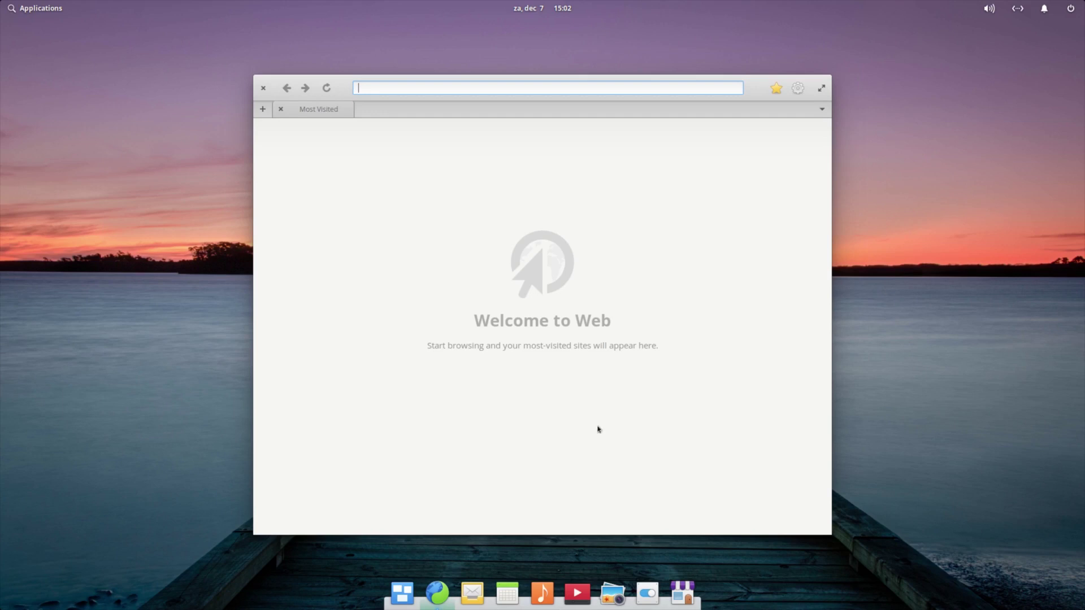
click(264, 90)
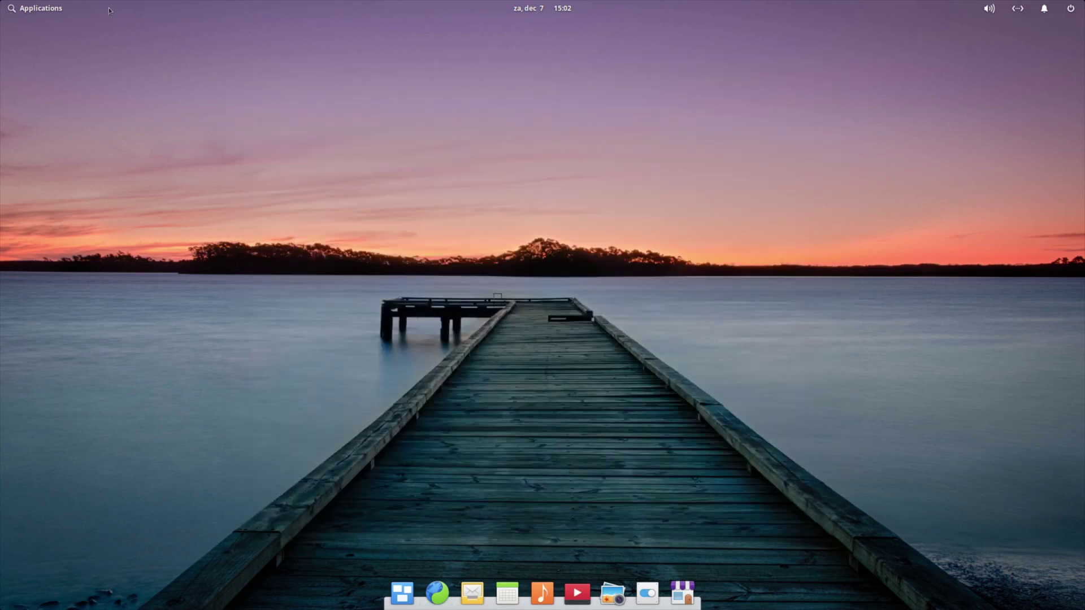
click(30, 13)
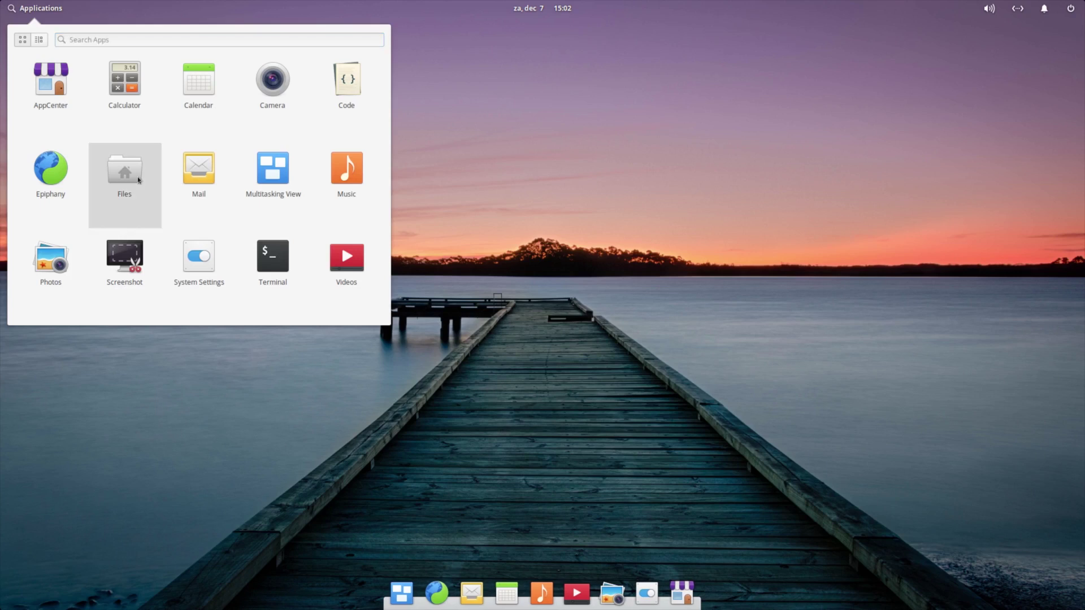
Launch Files and pin it to the dock with Keep in Dock
click(125, 169)
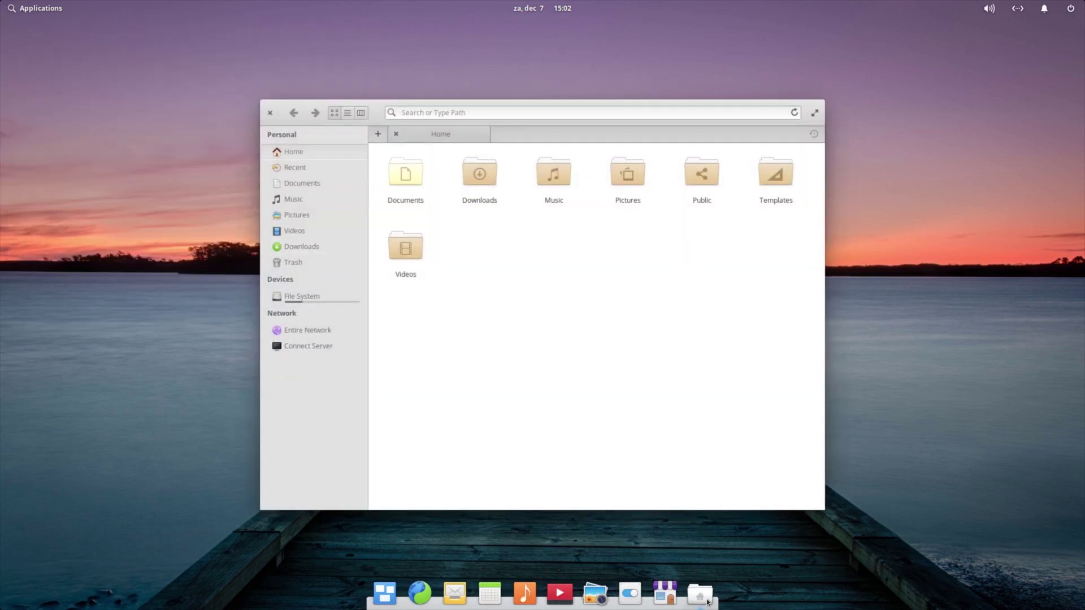
right_click(707, 602)
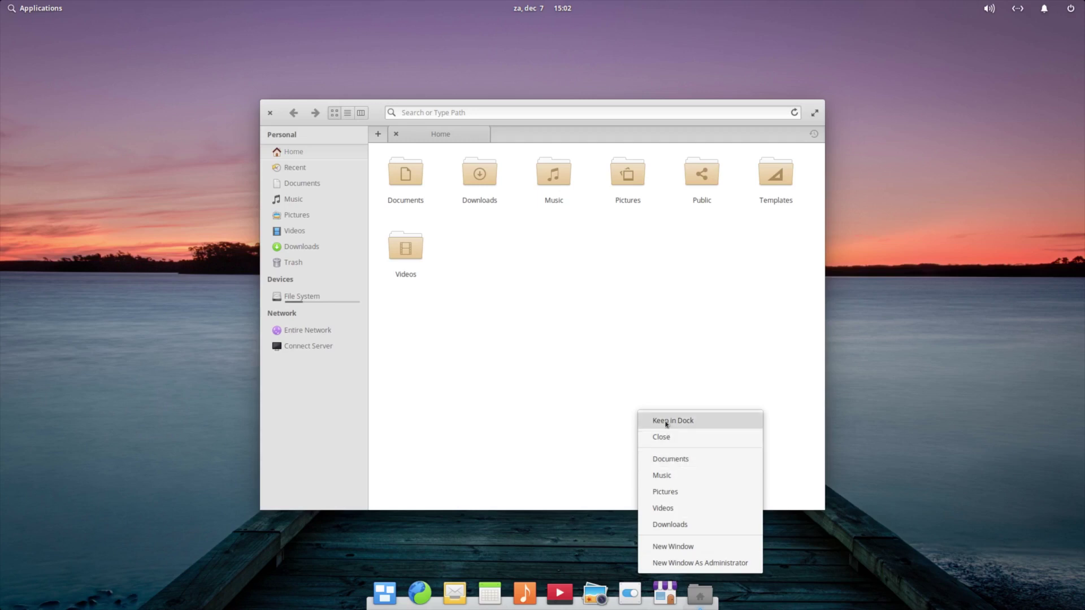
click(666, 425)
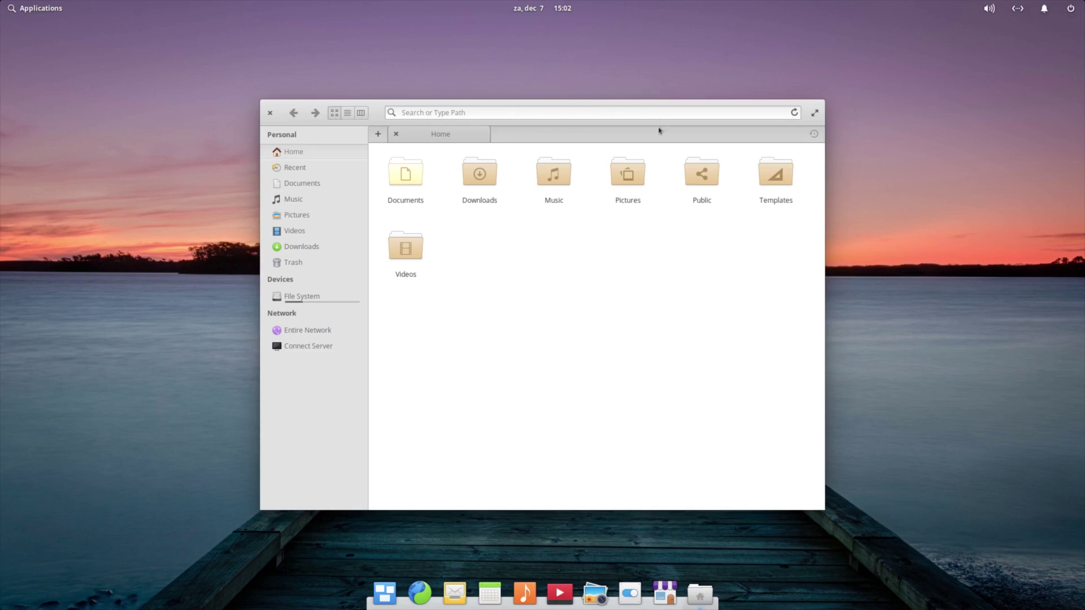
Try the Home folder's column, list and icon grid views
click(365, 115)
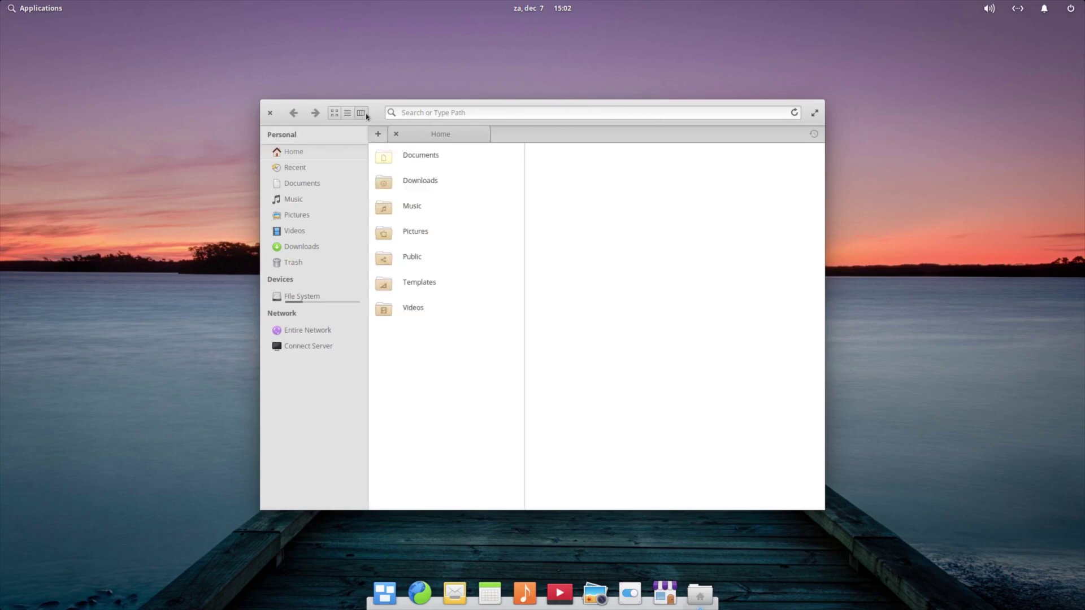
click(347, 113)
click(333, 114)
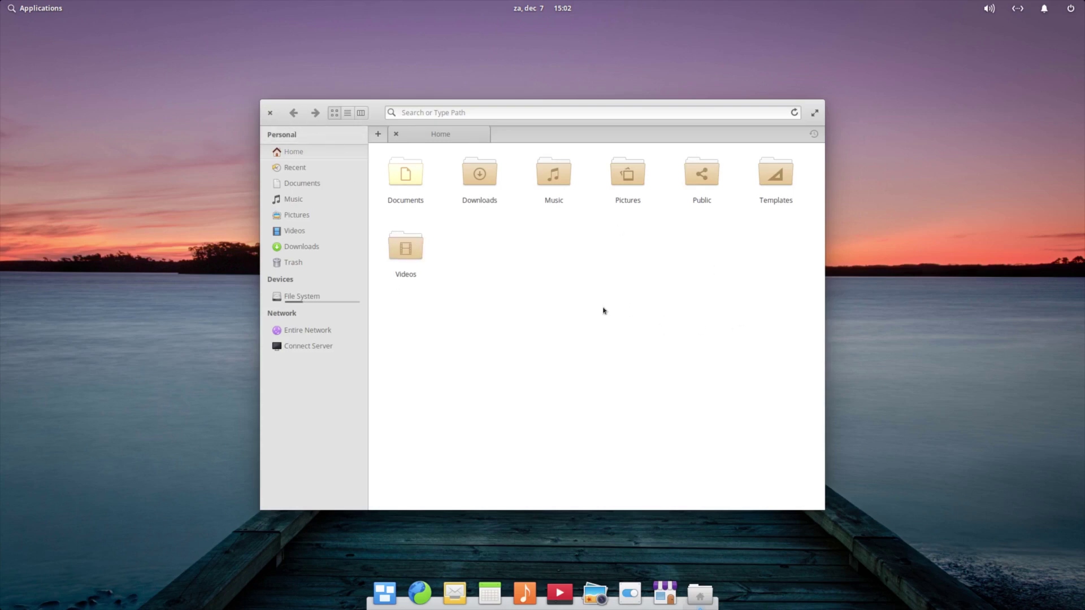
Browse Documents, Music, Pictures, Videos, Downloads, Trash, File System and Network
click(315, 168)
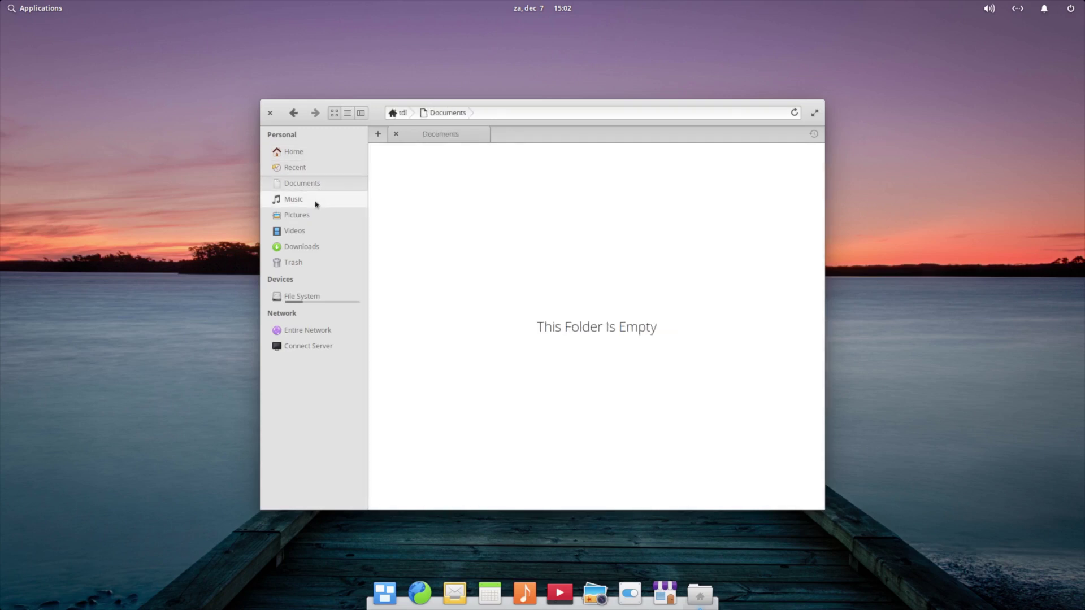
click(315, 203)
click(314, 218)
click(313, 234)
click(314, 252)
click(314, 267)
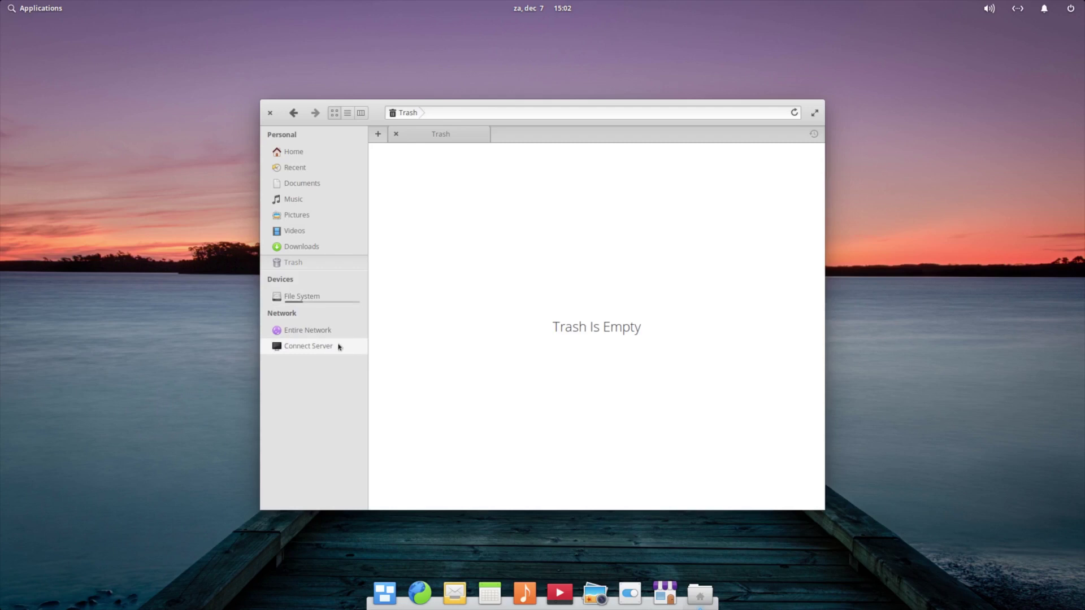
click(339, 297)
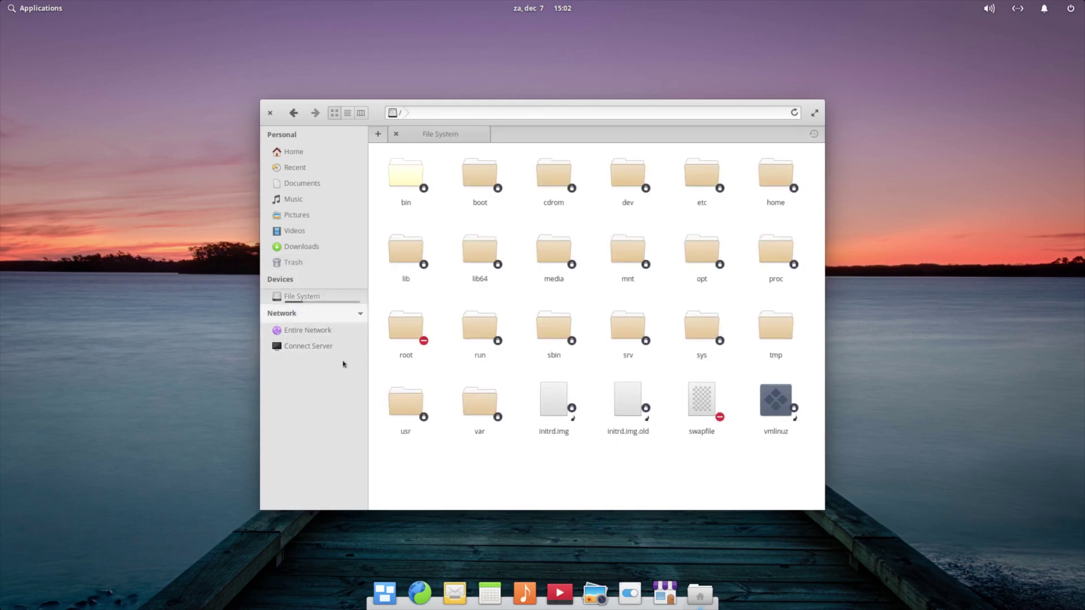
click(327, 331)
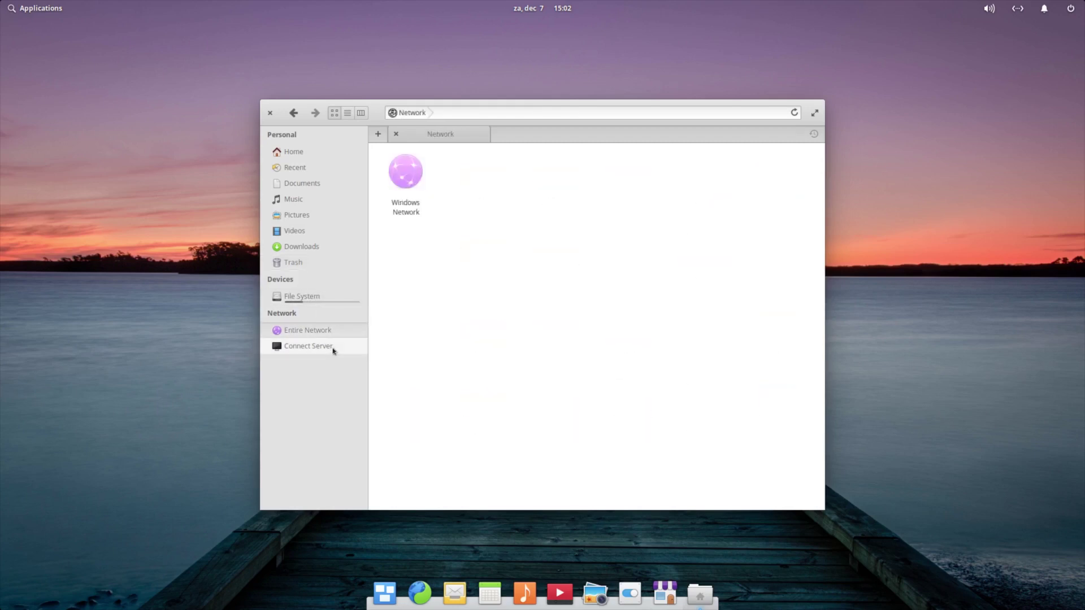
Cancel the Connect Server dialog and close the Files window
click(333, 347)
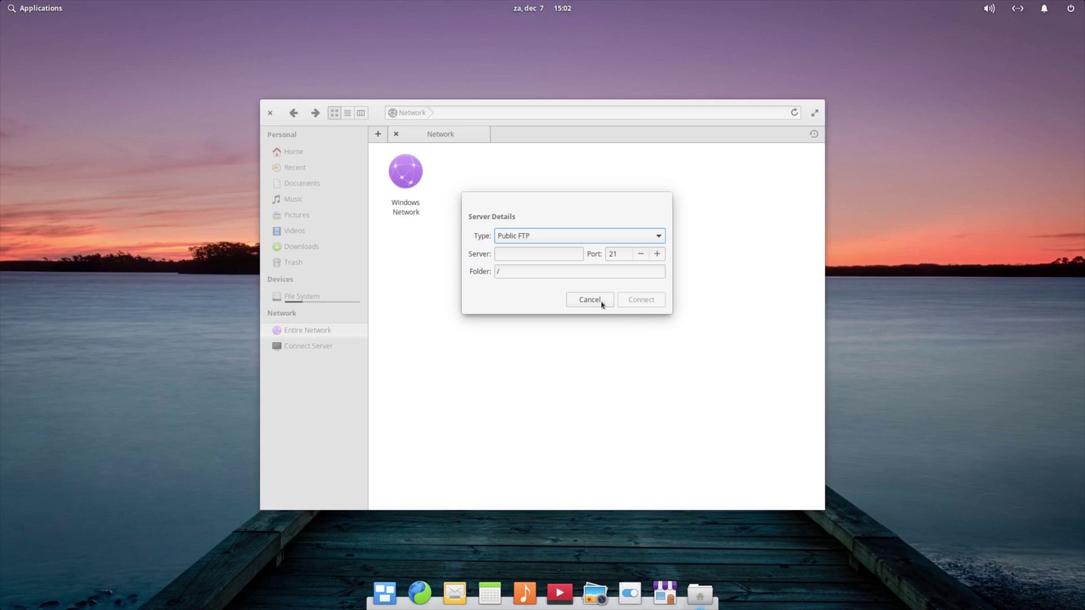
click(601, 303)
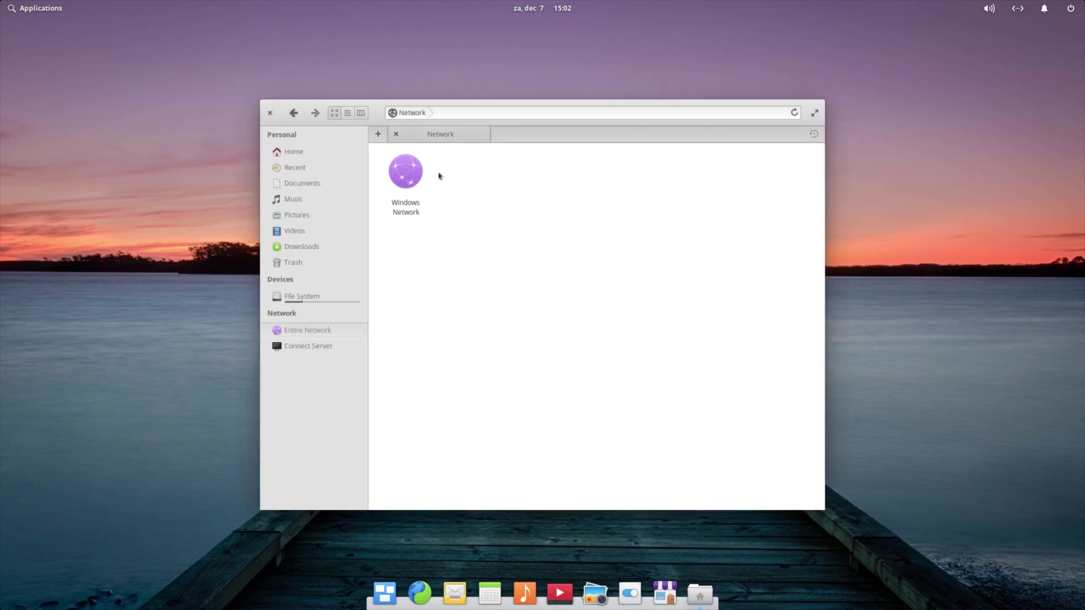
click(271, 113)
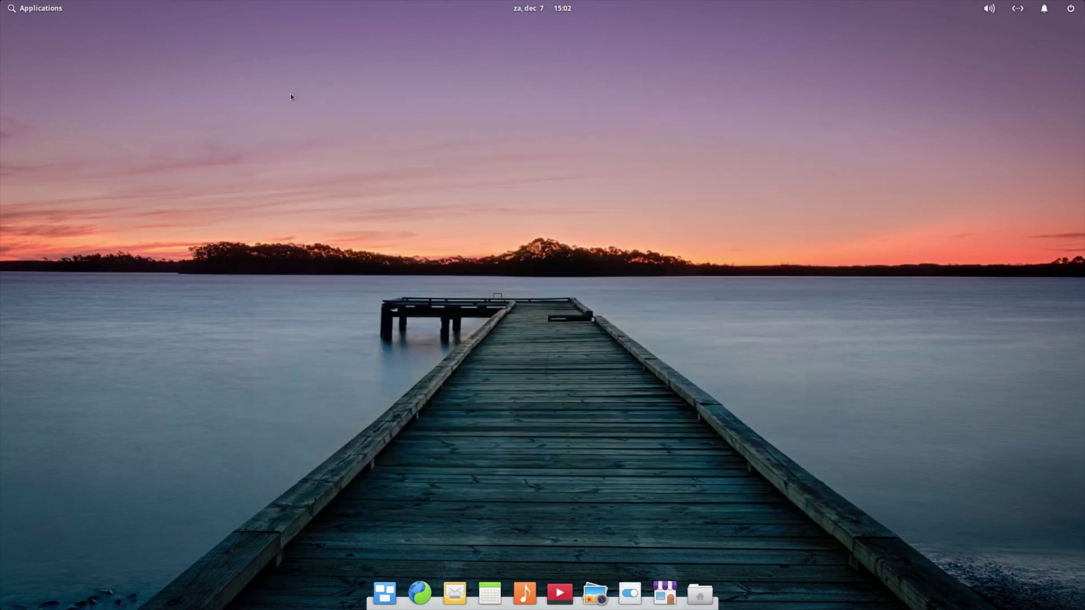
Launch Terminal from Applications and glance at its dock options and settings menu
click(42, 12)
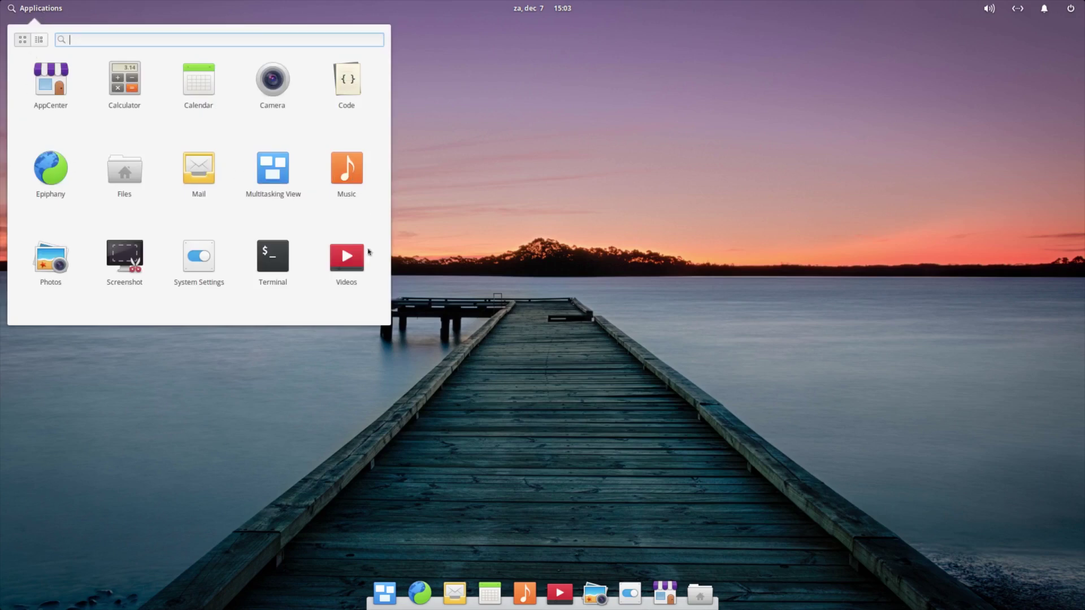
click(274, 260)
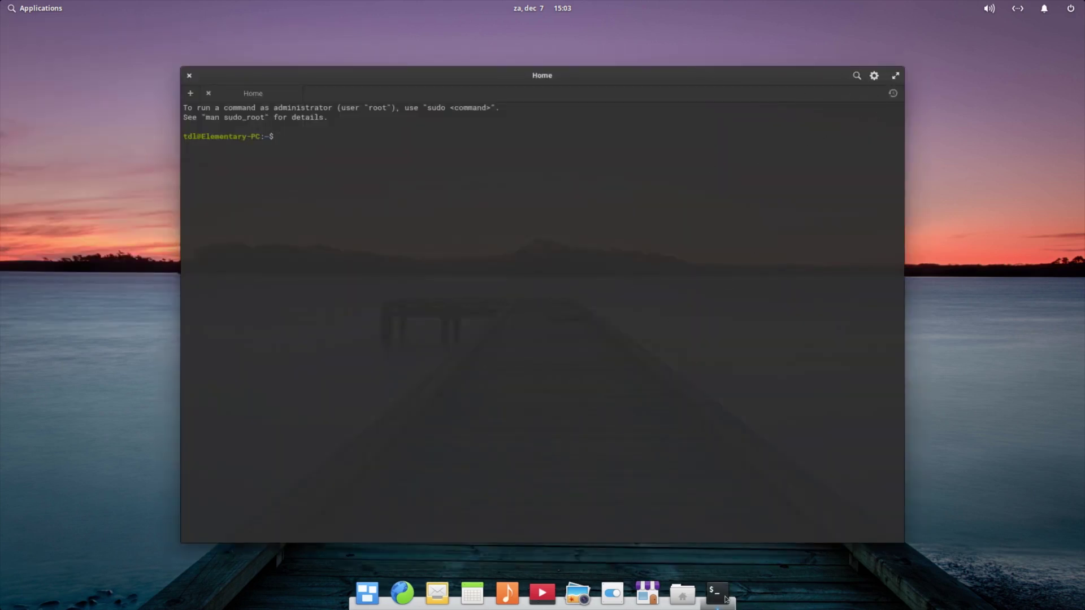
right_click(730, 592)
click(731, 508)
click(874, 77)
click(874, 78)
Run uname -a, select the 18.04.1-Ubuntu version text, and close Terminal
text(uname -a)
key(Return)
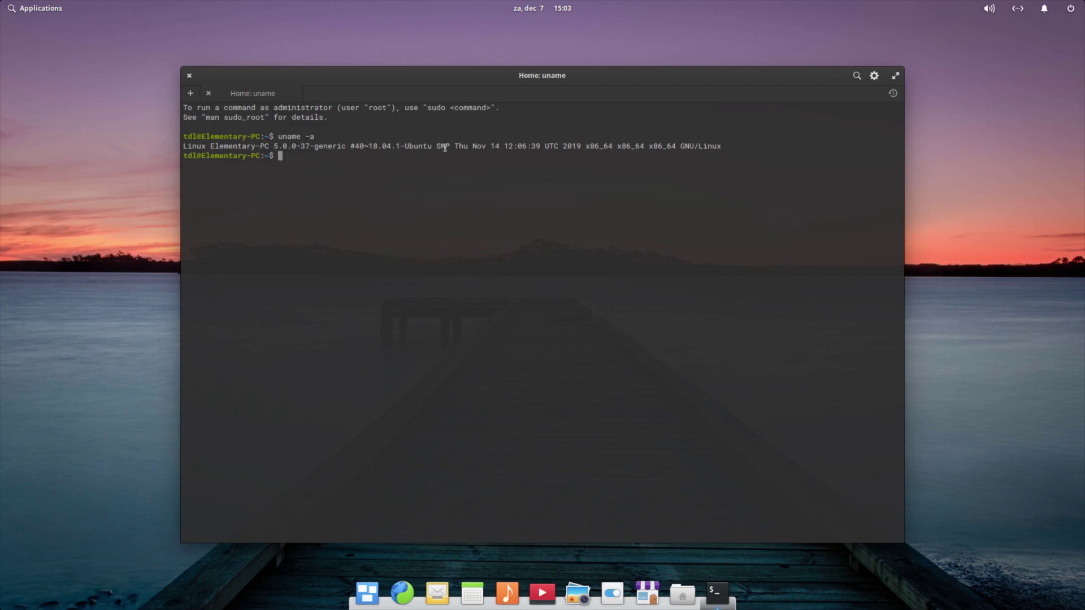
drag(434, 146, 371, 145)
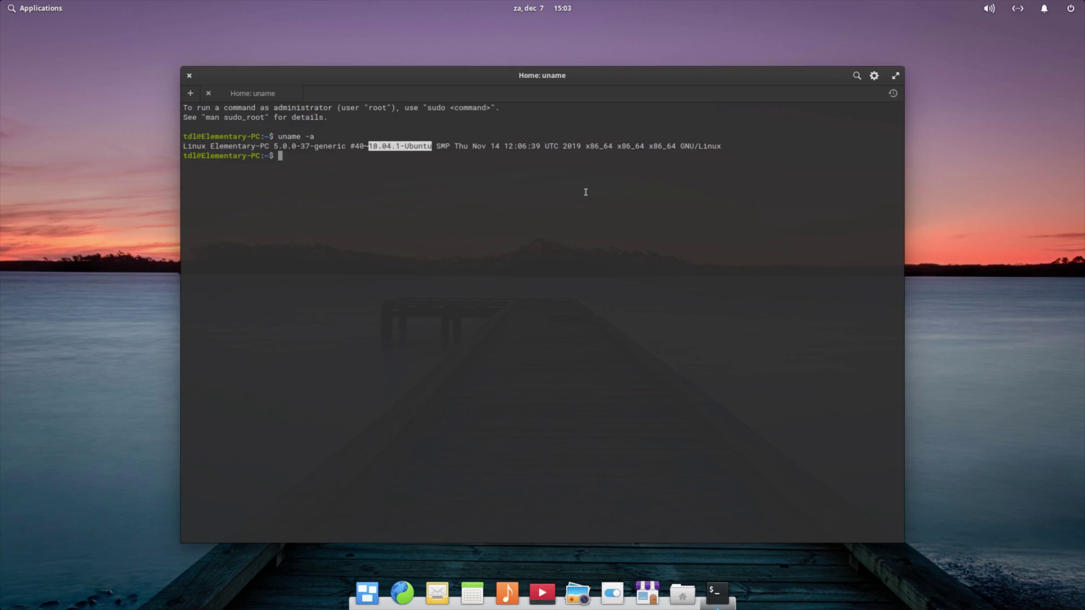
click(189, 76)
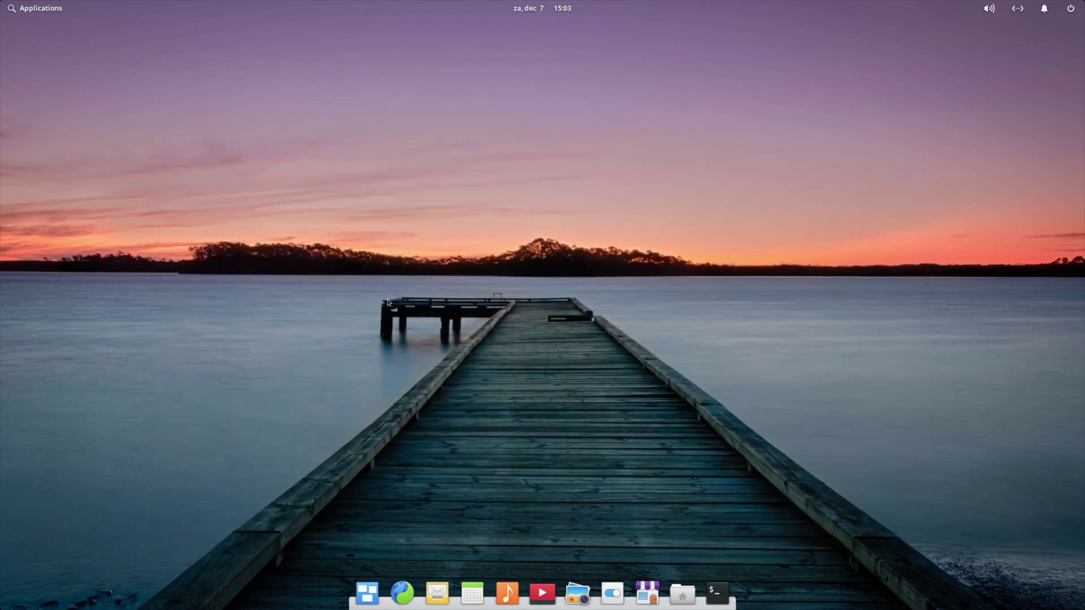
click(36, 9)
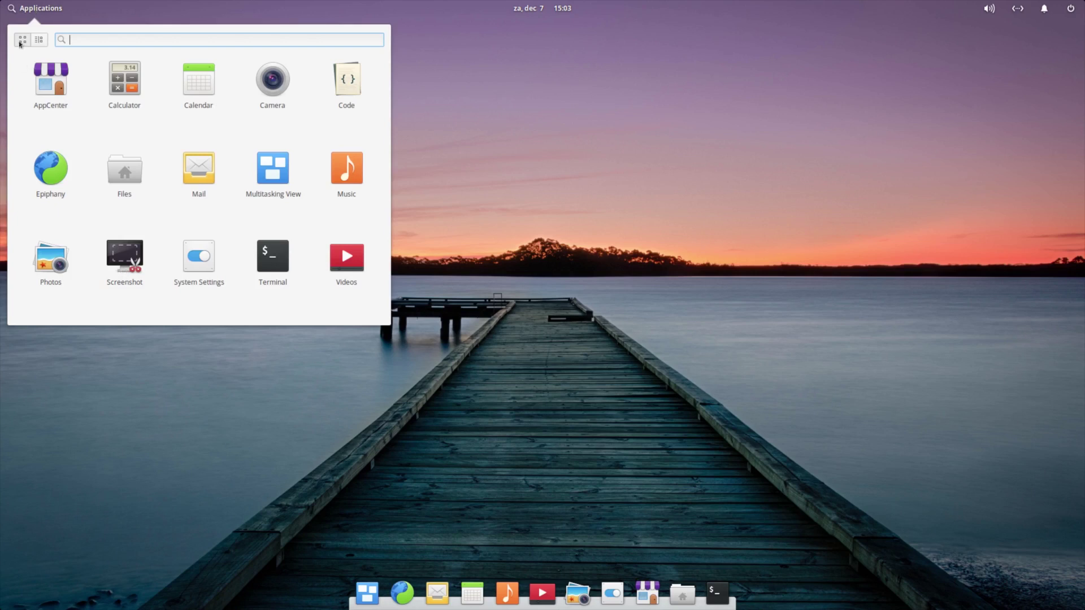
click(39, 41)
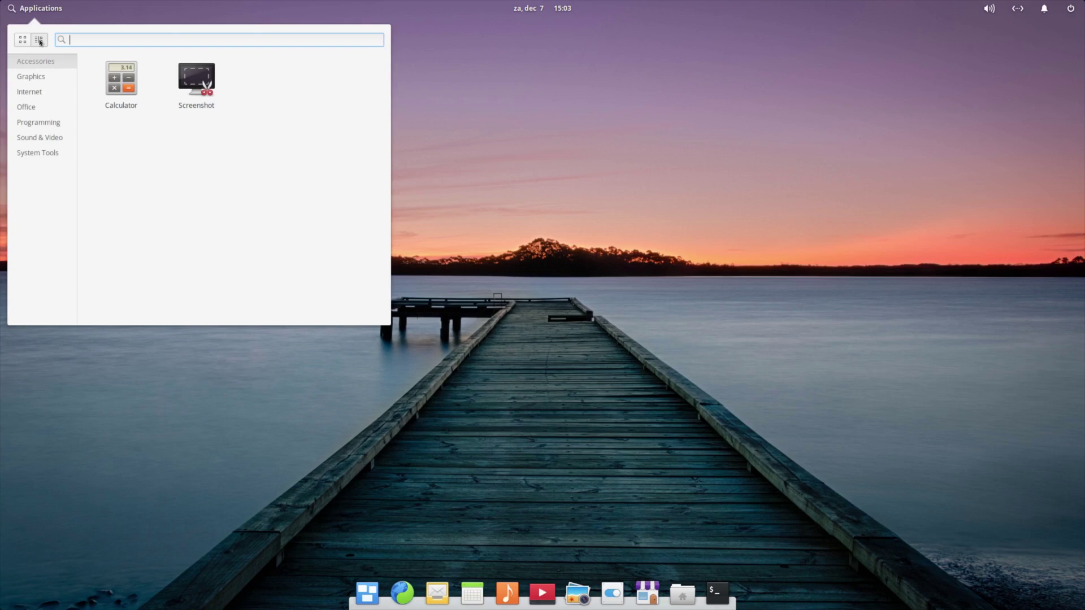
click(21, 40)
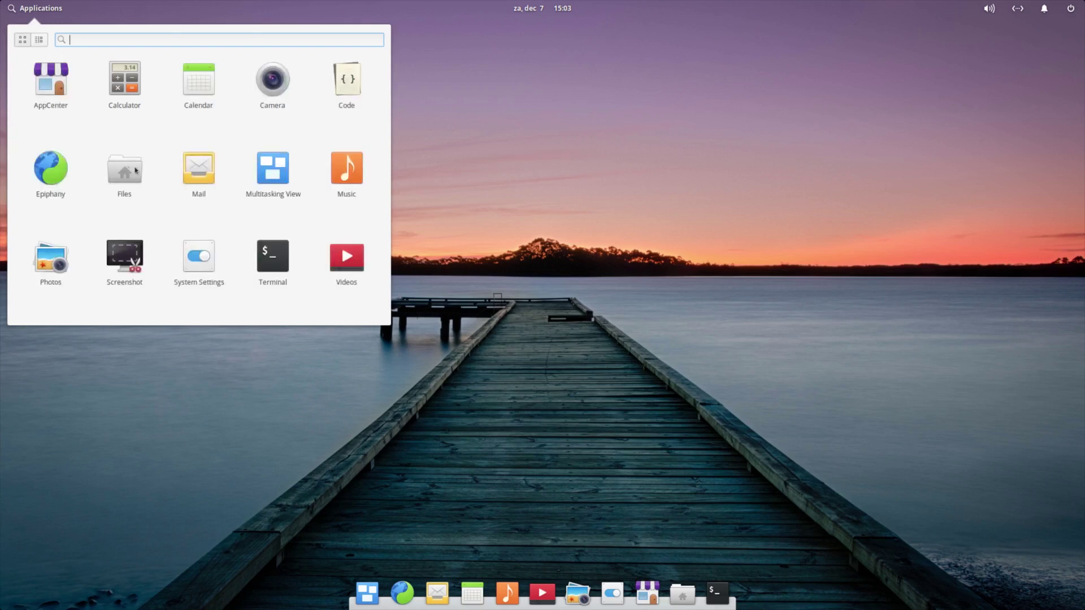
click(44, 40)
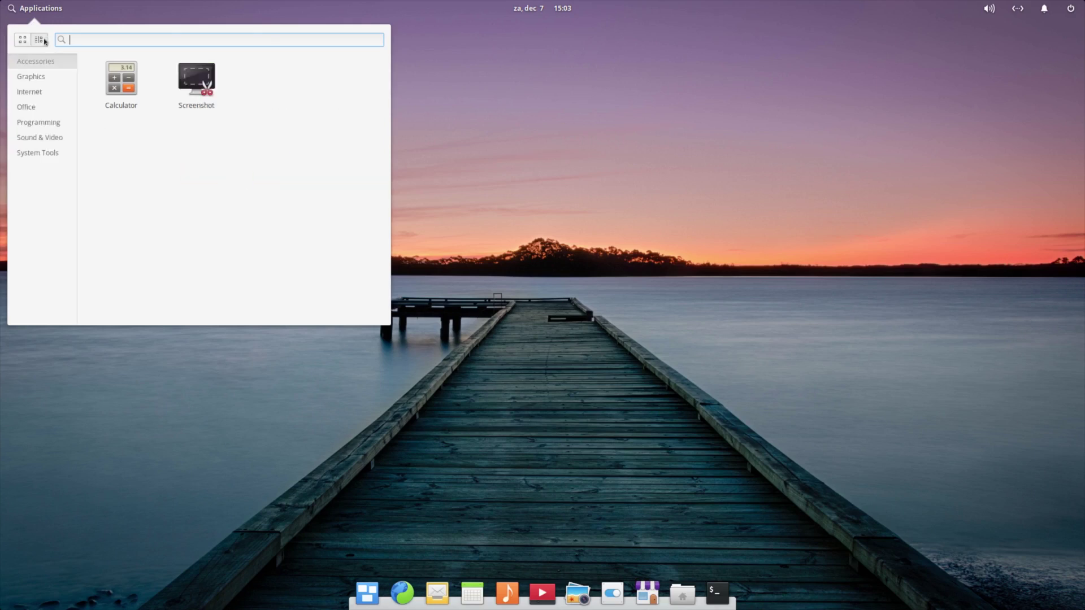
click(56, 77)
click(53, 92)
click(52, 107)
click(50, 122)
click(47, 139)
click(40, 152)
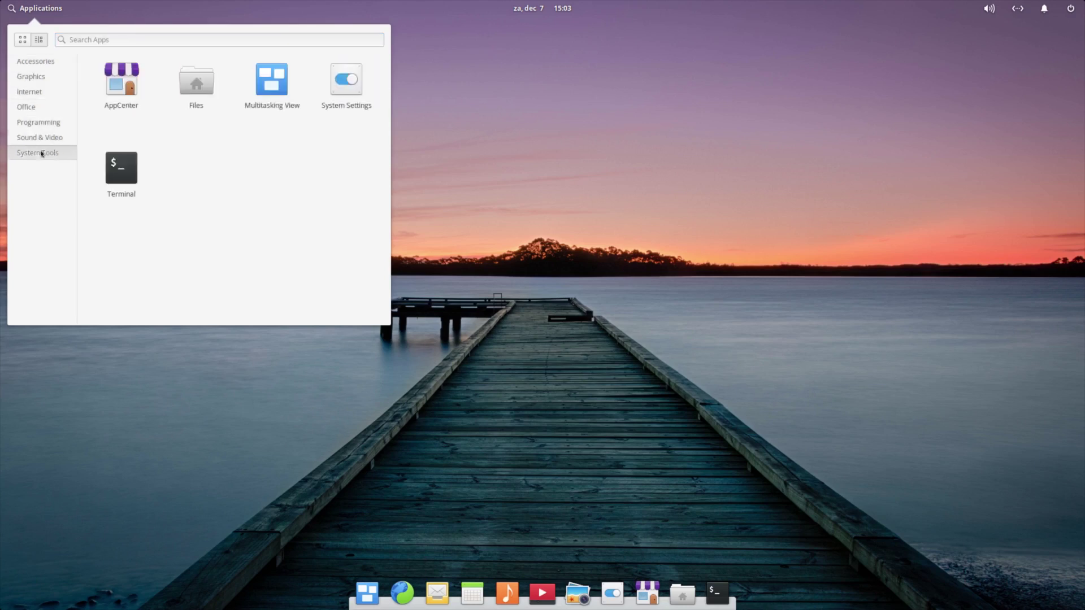
click(40, 63)
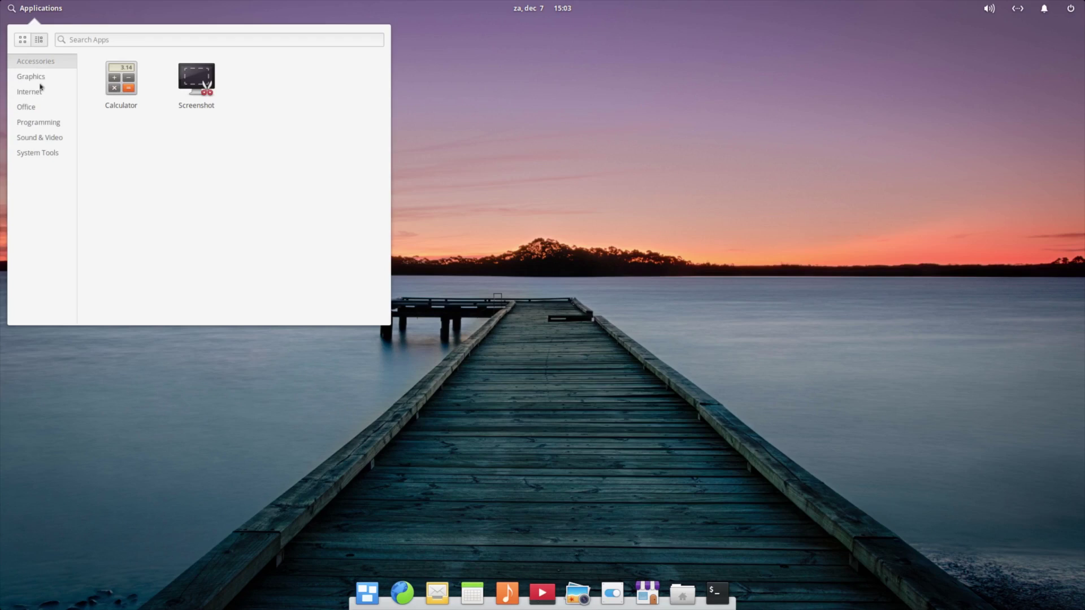
click(41, 82)
click(39, 95)
click(37, 113)
click(42, 128)
click(44, 141)
click(46, 155)
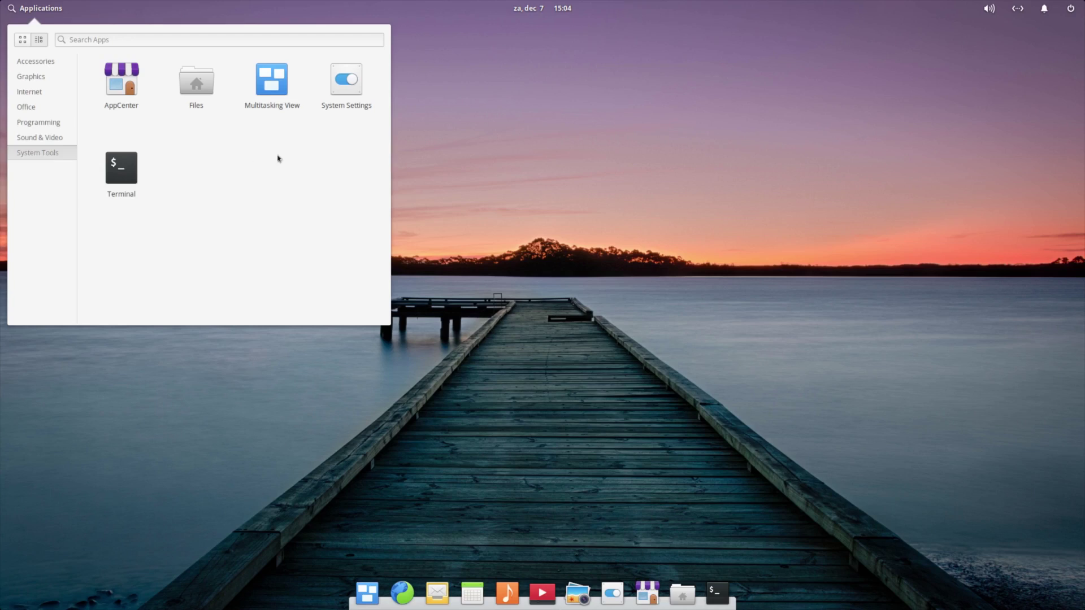
click(572, 163)
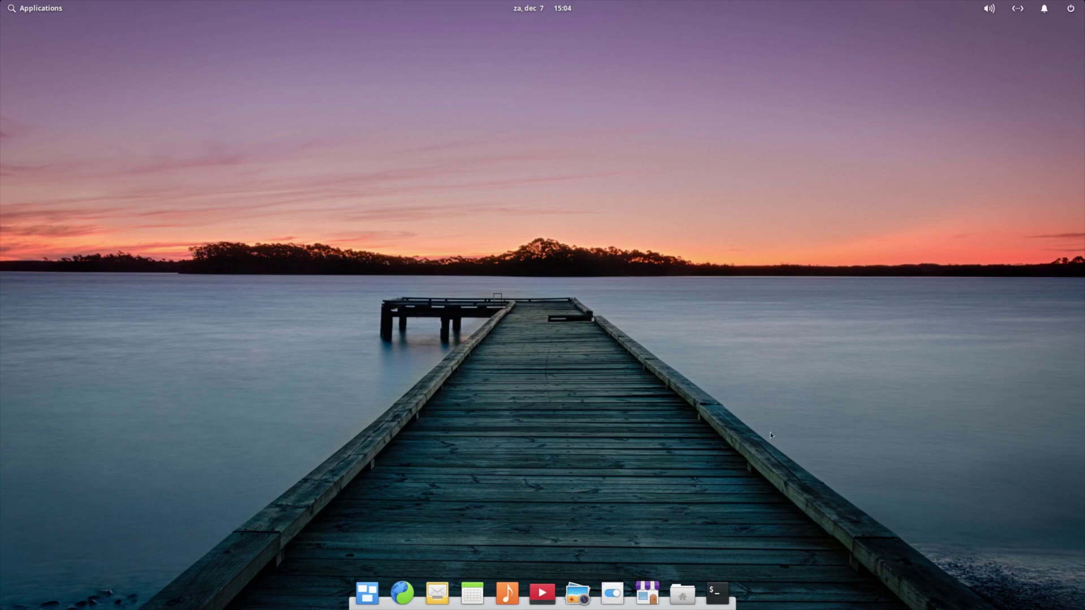
Launch AppCenter maximized and scroll its Home page's featured banner, trending apps and categories
click(649, 590)
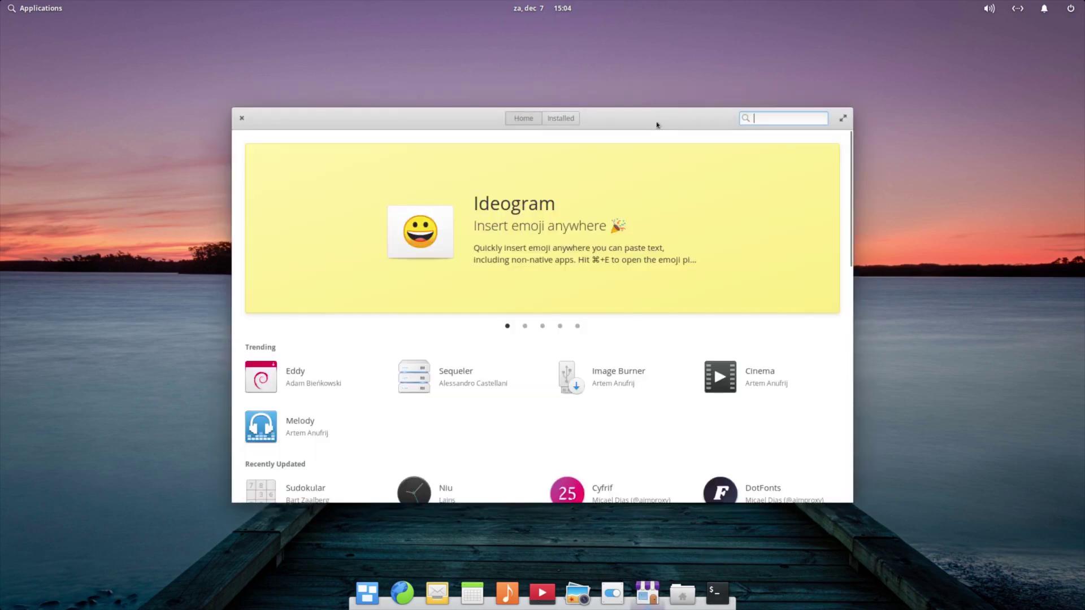
double_click(657, 124)
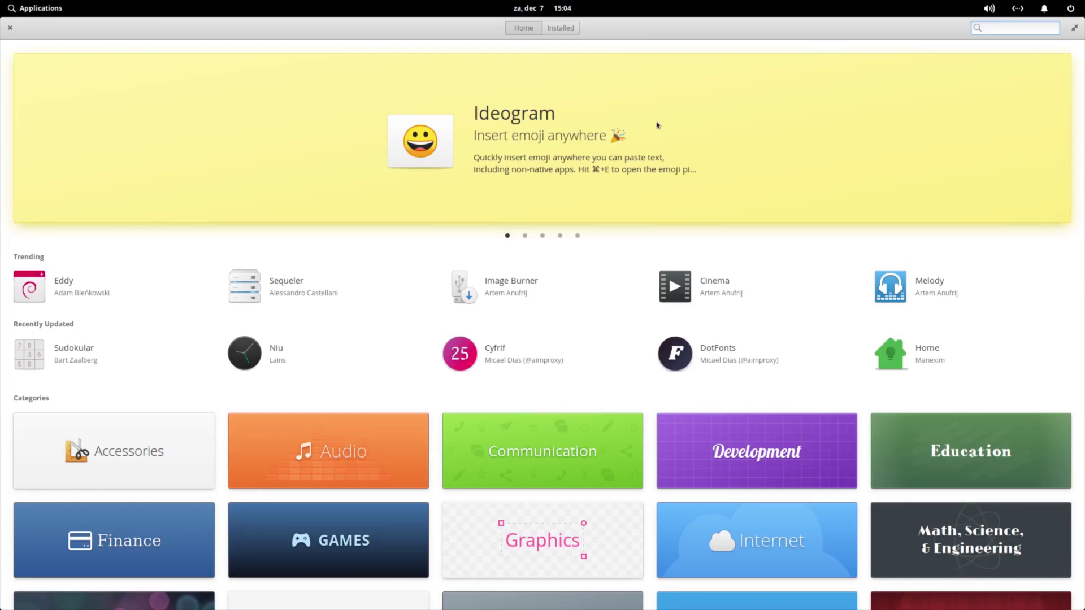
scroll(657, 125, down, 3)
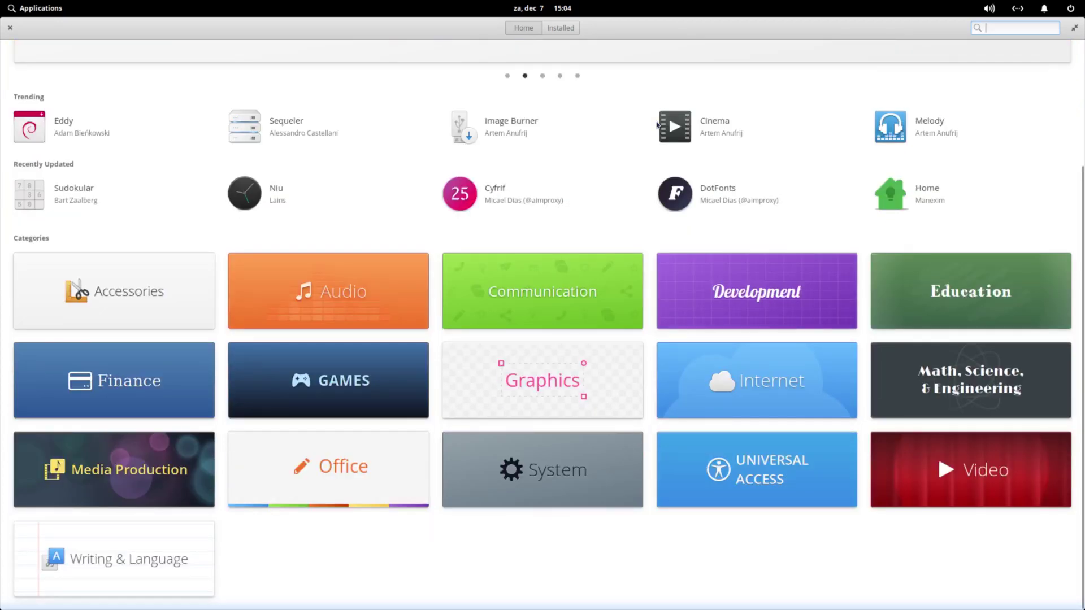
scroll(657, 124, up, 3)
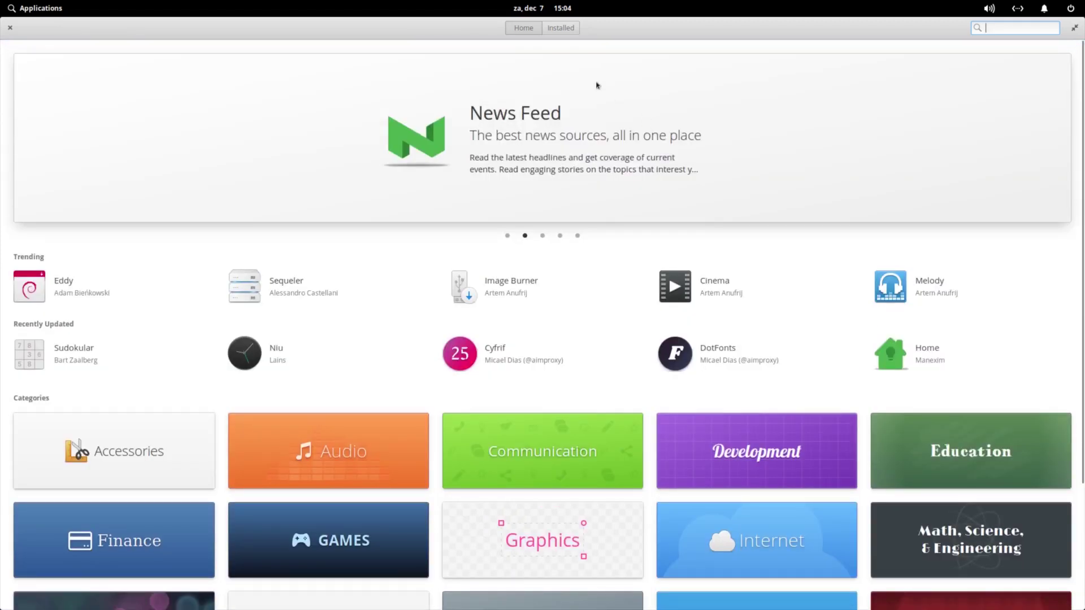
Show AppCenter's Installed page with its 2 updates and scroll the installed apps list
click(565, 29)
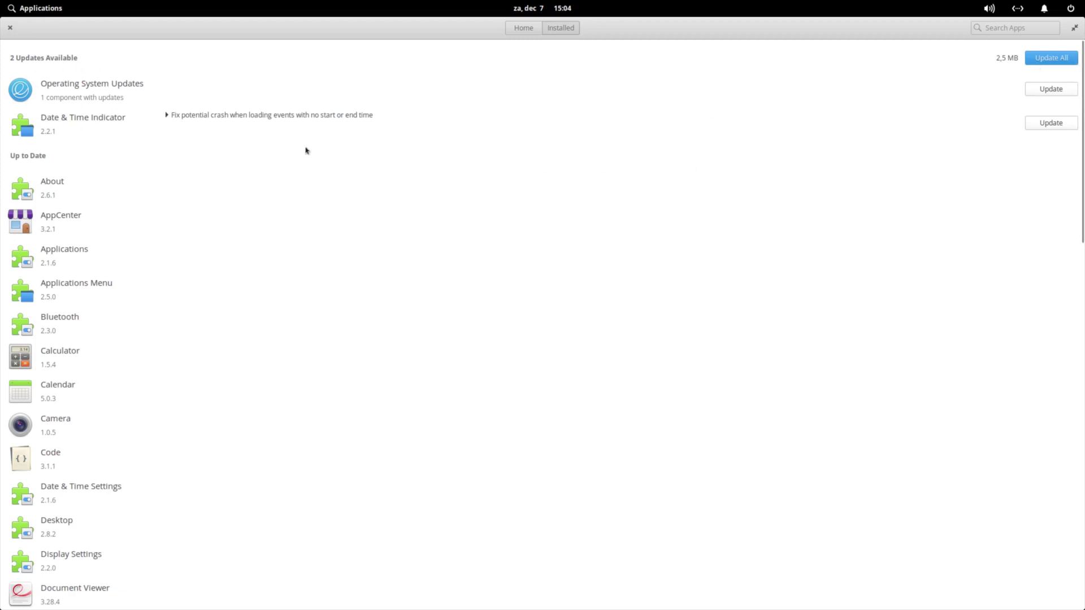
scroll(266, 360, down, 10)
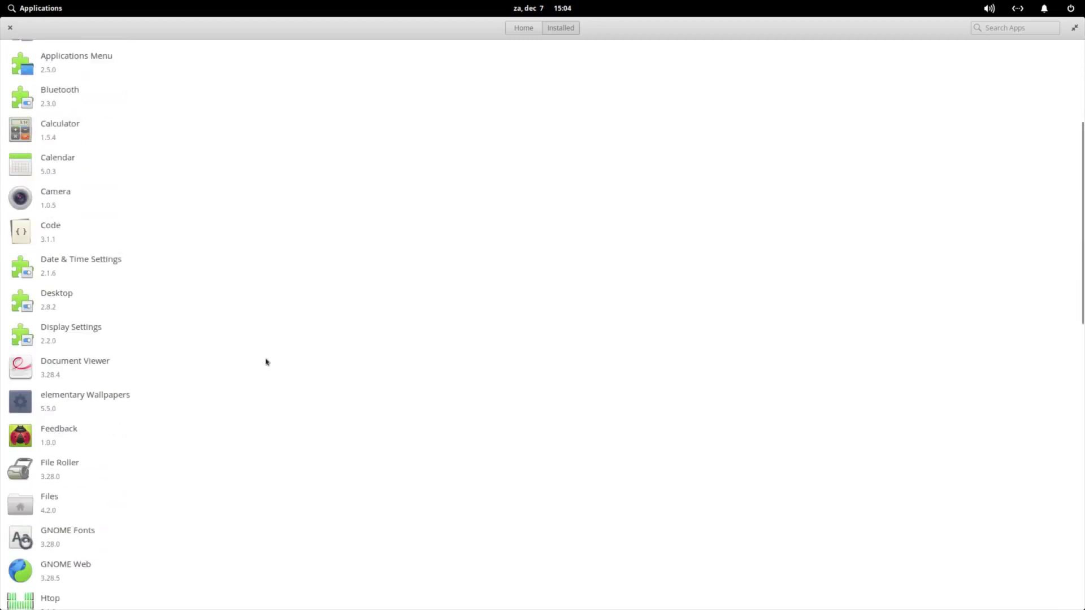
scroll(265, 361, down, 8)
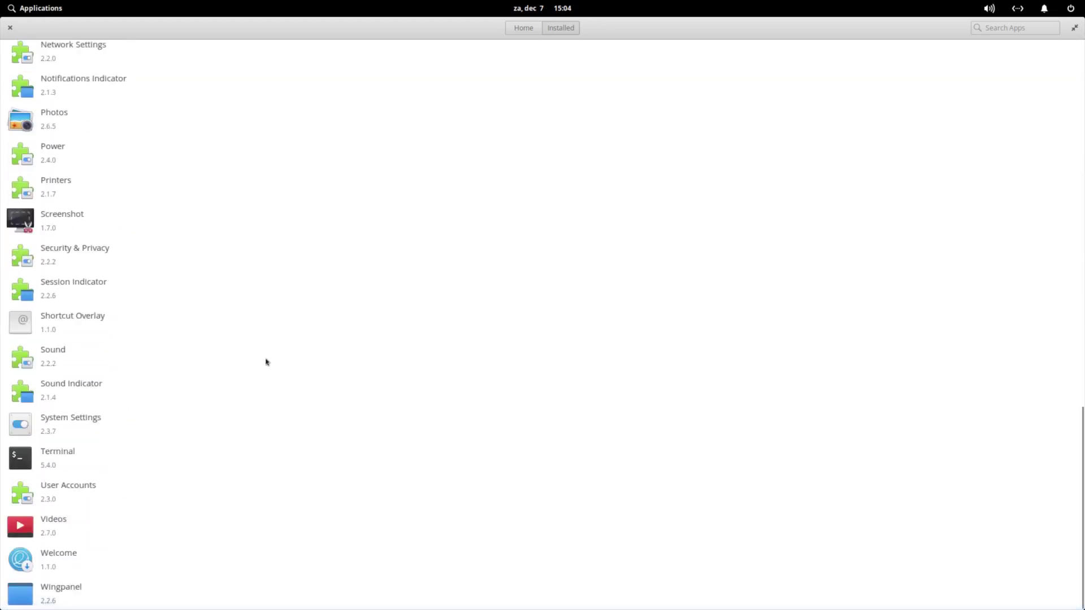
scroll(266, 361, up, 18)
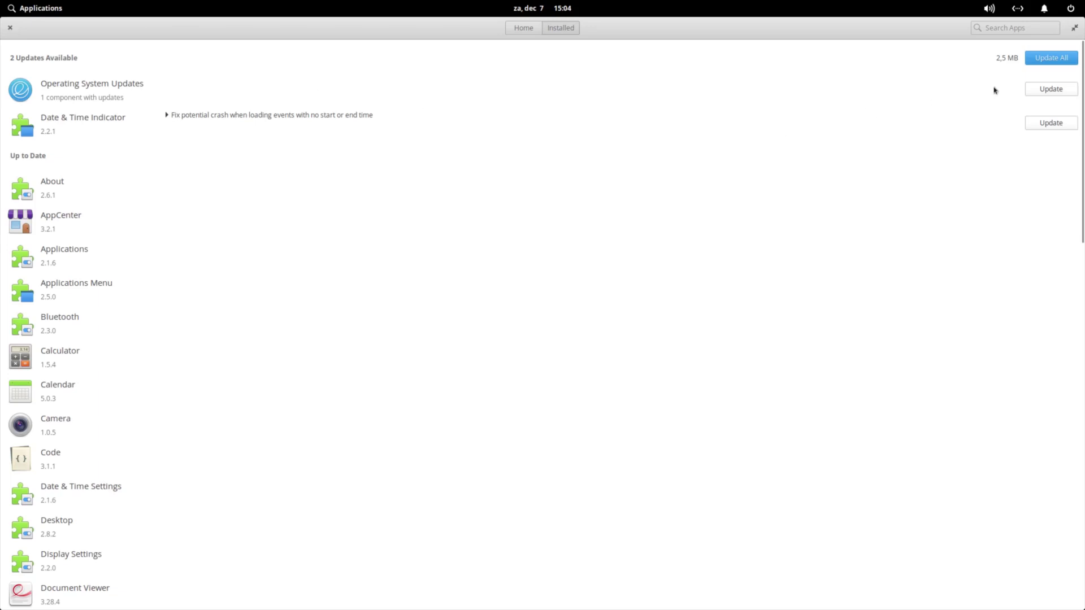
Close AppCenter and open System Settings from the dock
click(10, 28)
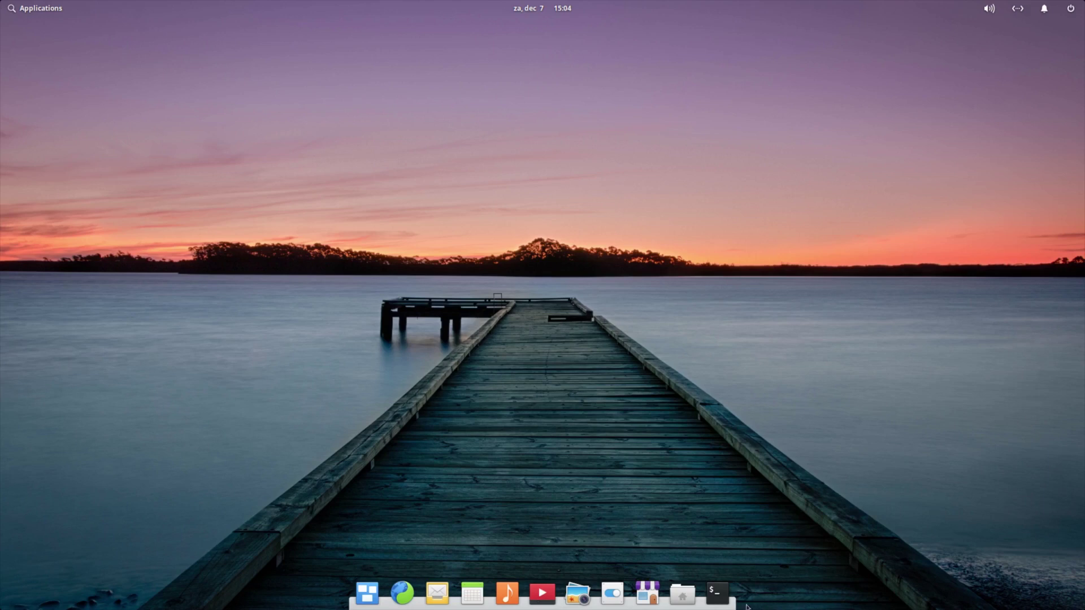
click(613, 594)
drag(570, 97, 495, 61)
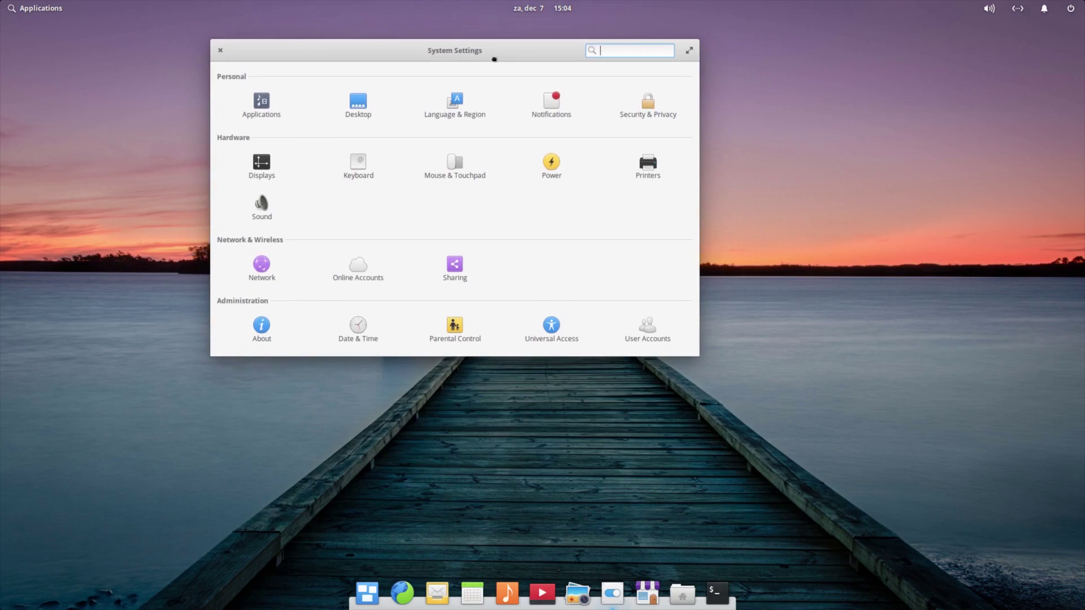
View the Applications pane's Default and Startup lists, then return to All Settings
click(261, 104)
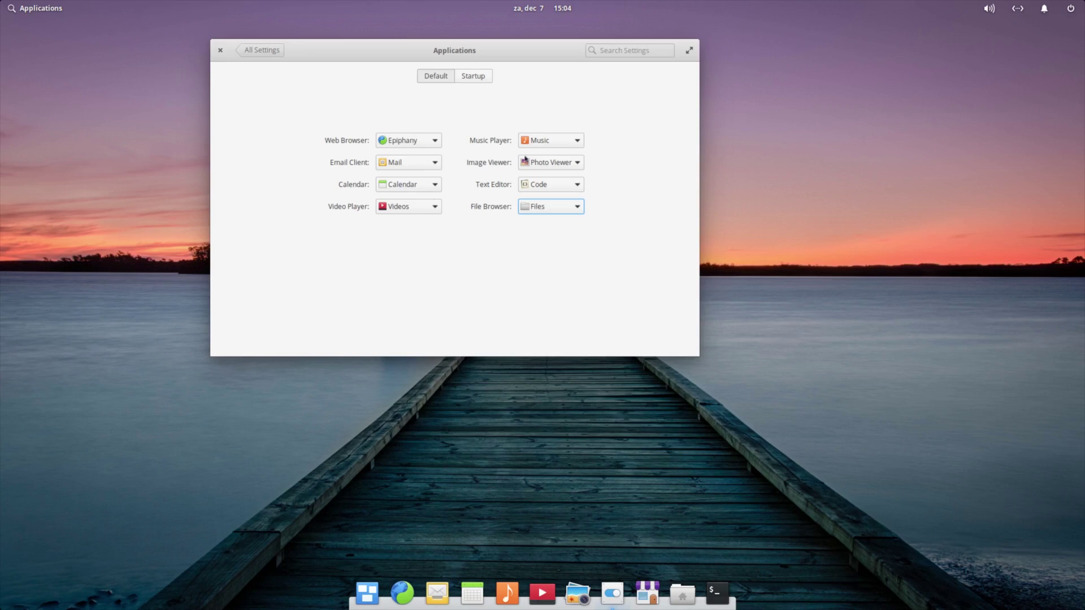
click(482, 78)
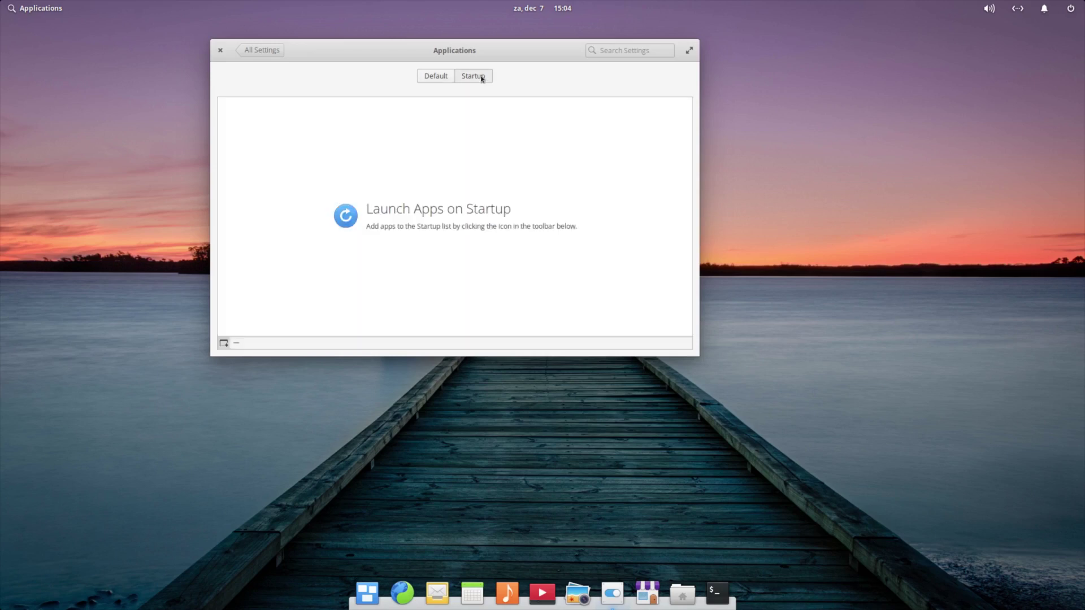
click(443, 74)
click(266, 53)
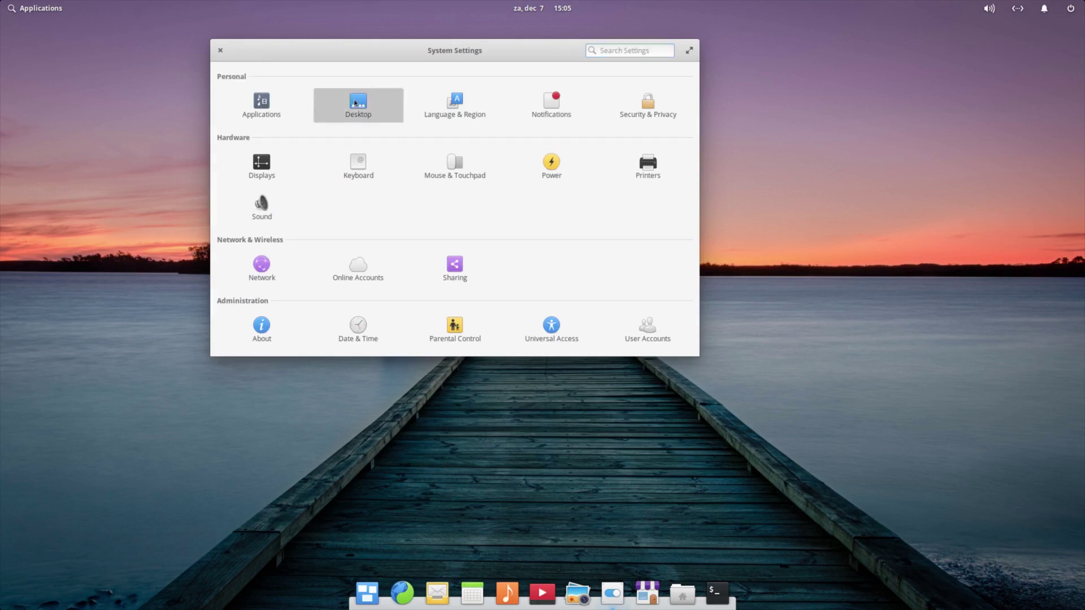
Open the Desktop wallpaper settings and enlarge the settings window
click(355, 102)
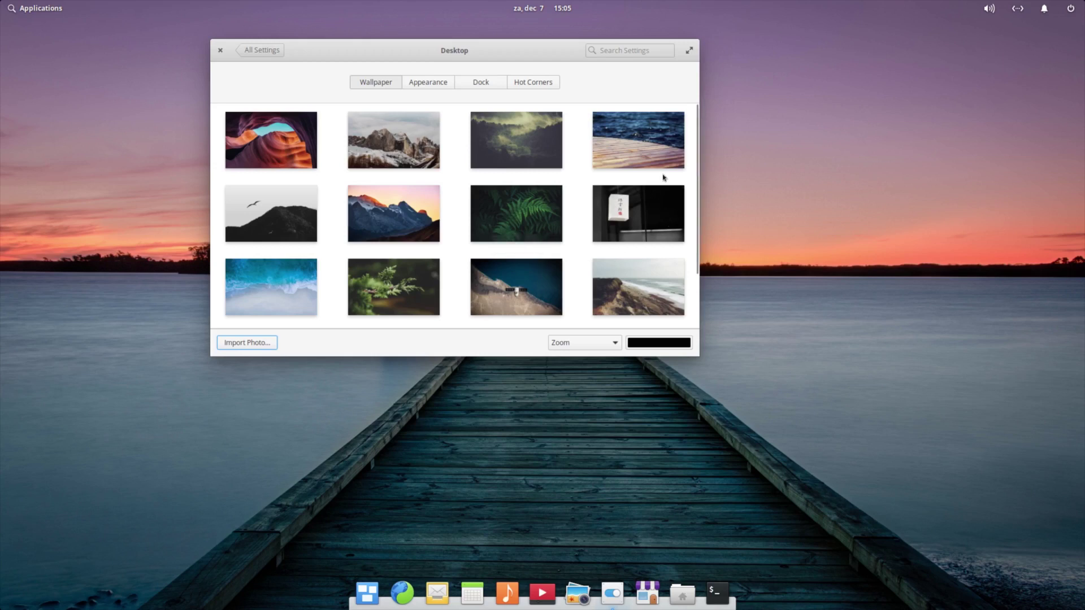
scroll(664, 178, down, 2)
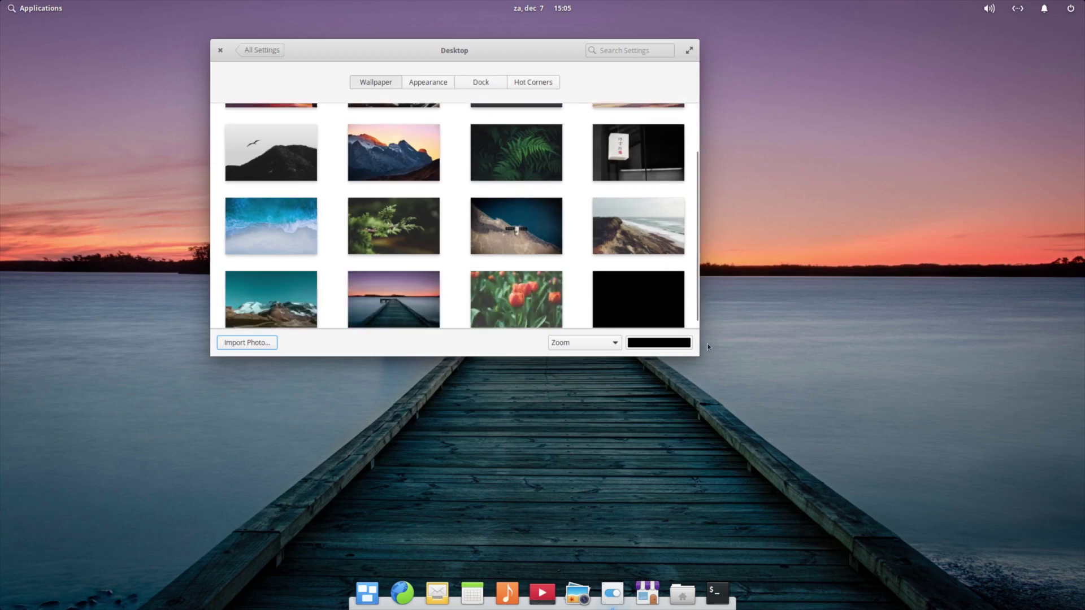
drag(697, 359, 903, 476)
drag(656, 57, 595, 37)
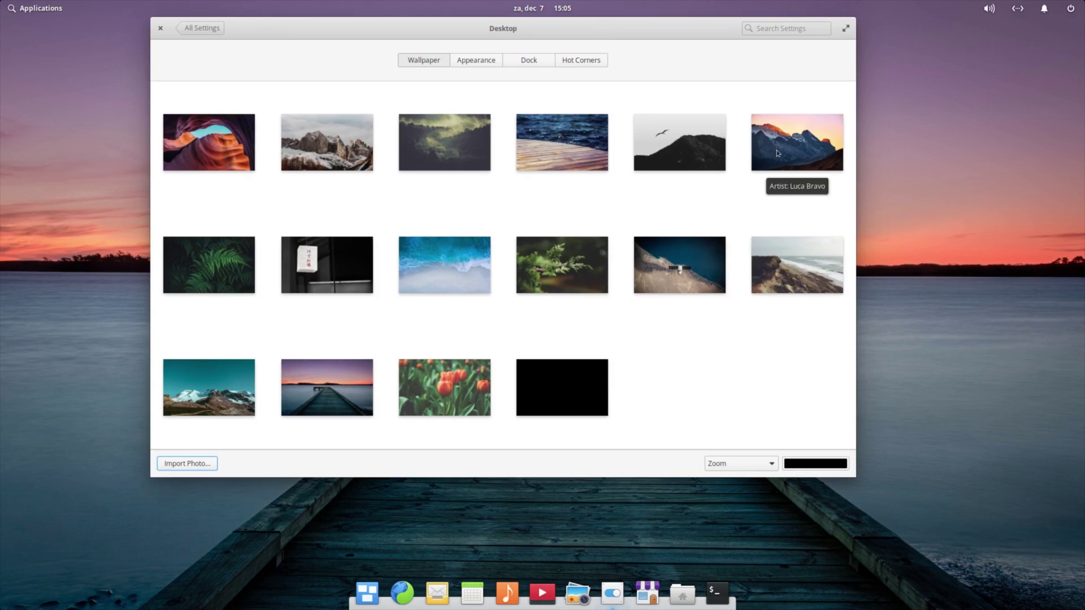
Try the dark clouds, wooden deck and green plant photos as the wallpaper
click(459, 145)
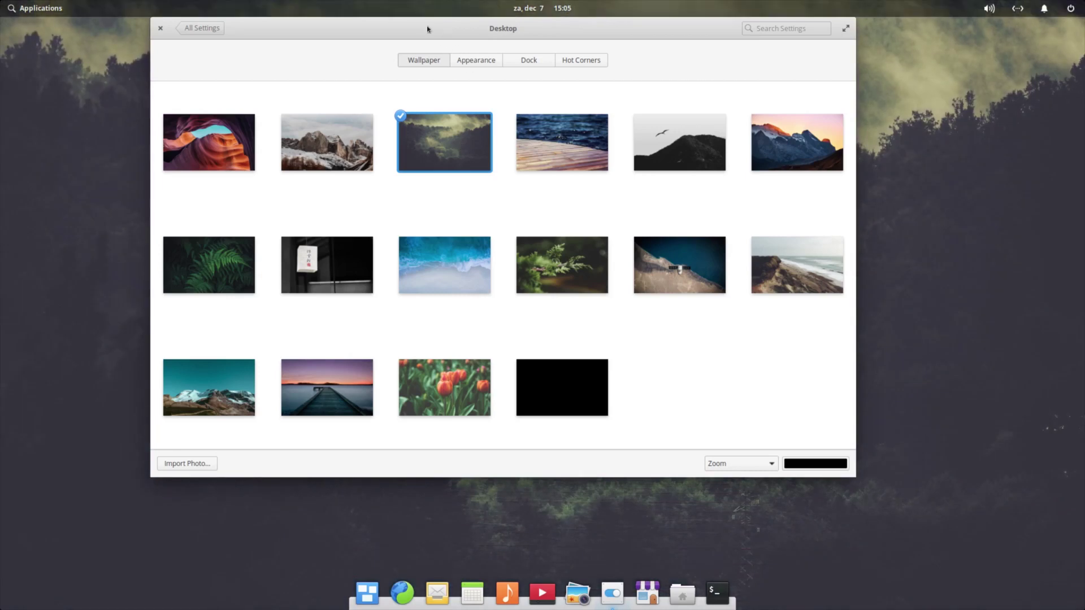
drag(428, 29, 454, 34)
click(630, 189)
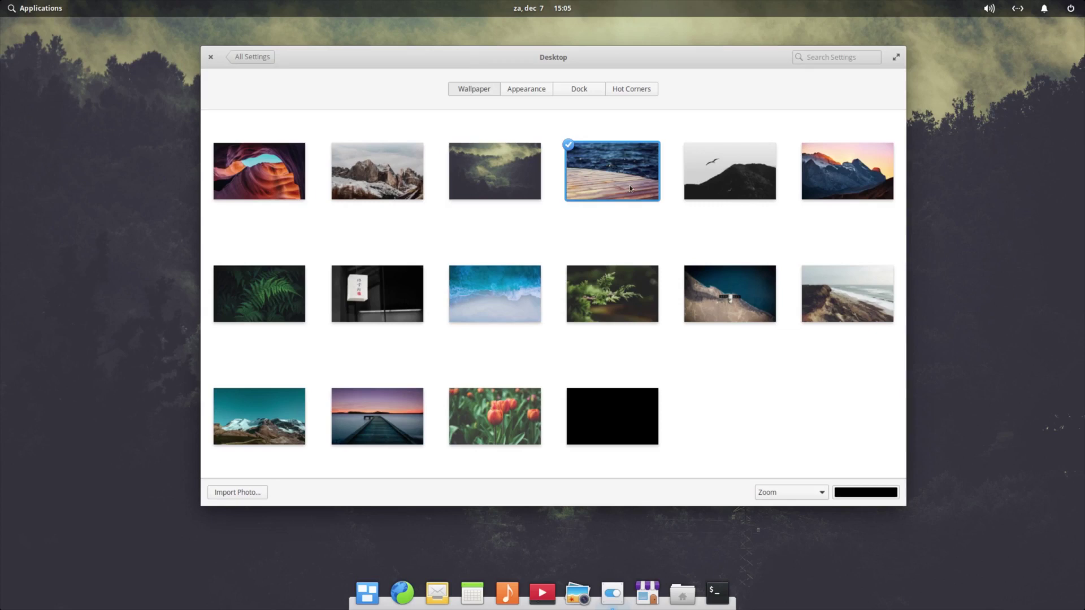
drag(581, 64, 631, 106)
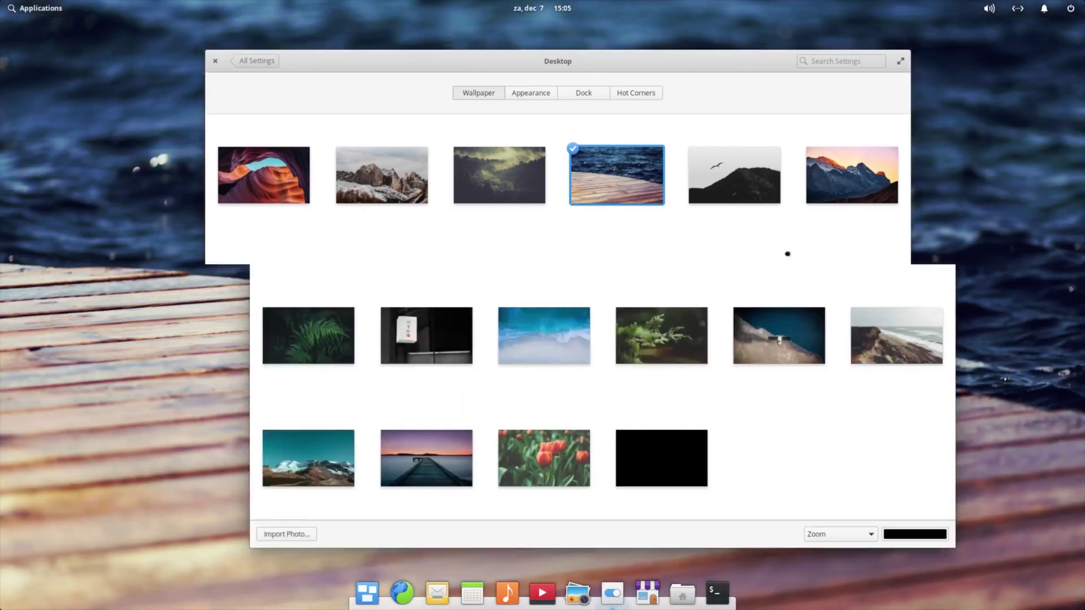
drag(787, 254, 550, 47)
click(582, 273)
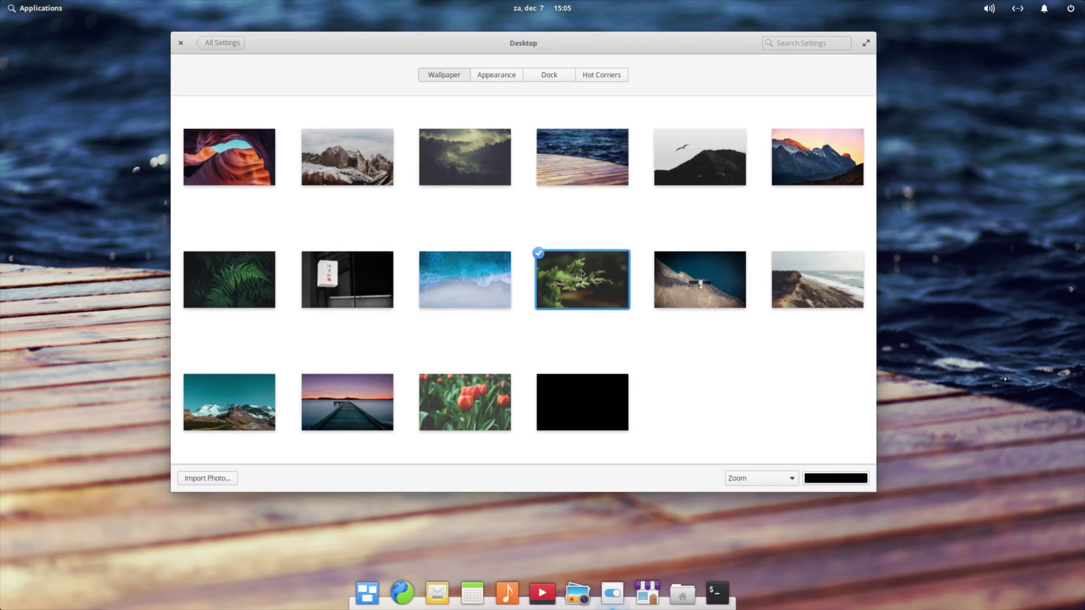
Maximize and restore the settings window, then show the Appearance options
drag(562, 57, 536, 9)
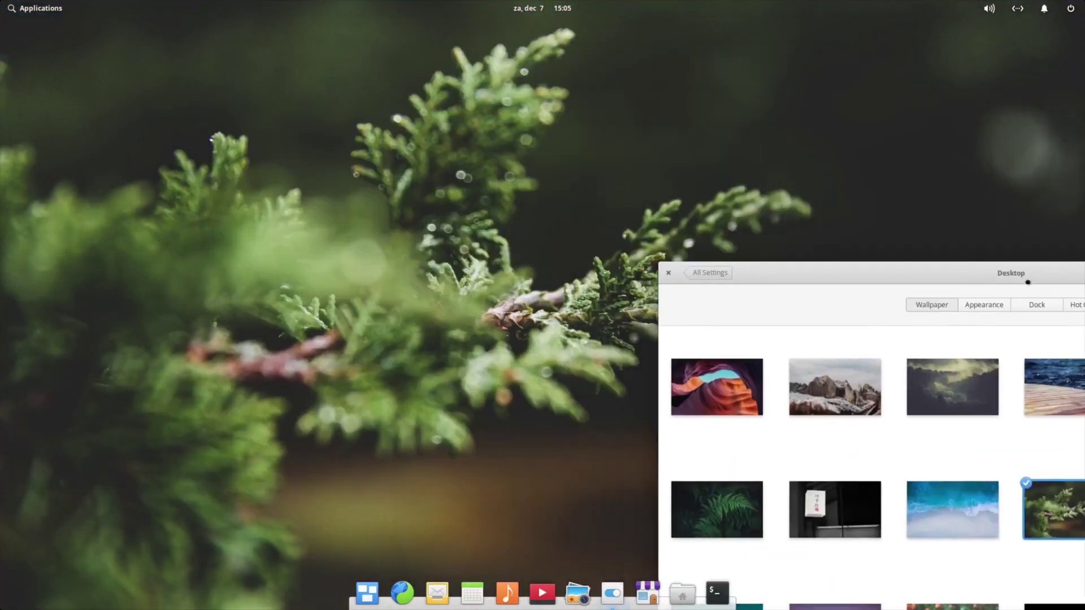
key(super+Up)
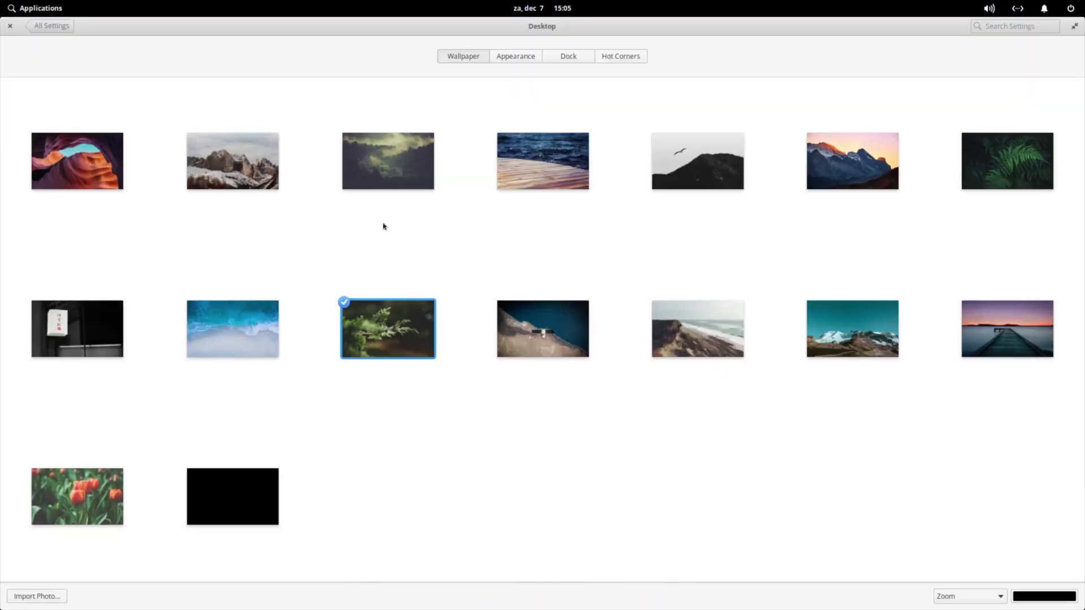
mouse_move(521, 34)
mouse_down()
mouse_move(557, 87)
mouse_move(506, 50)
mouse_up()
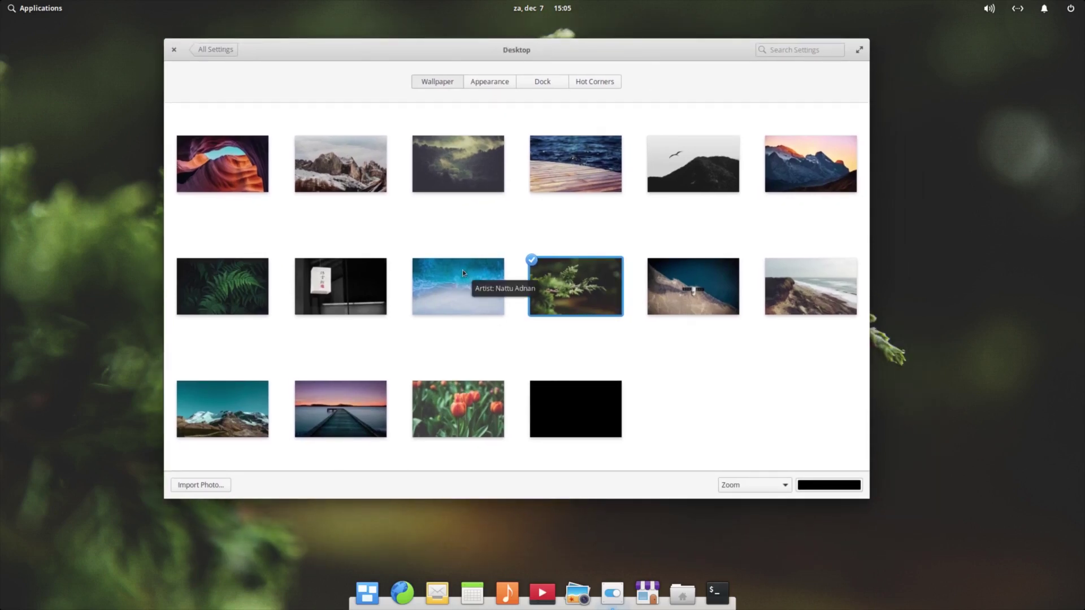
click(490, 88)
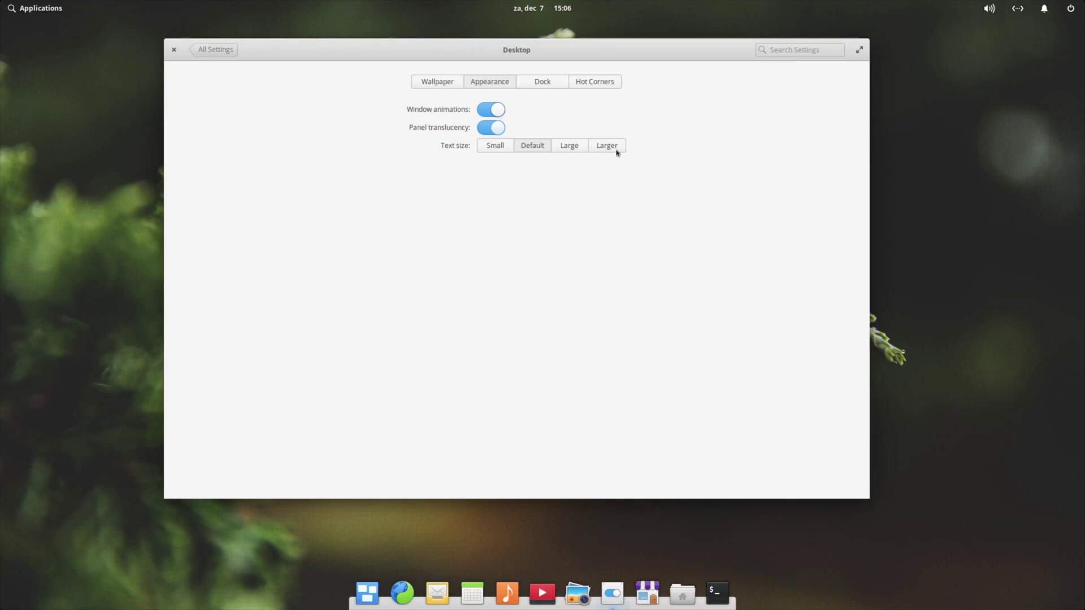
Try the Small, Default, Large and Larger text sizes, ending on Default
click(500, 150)
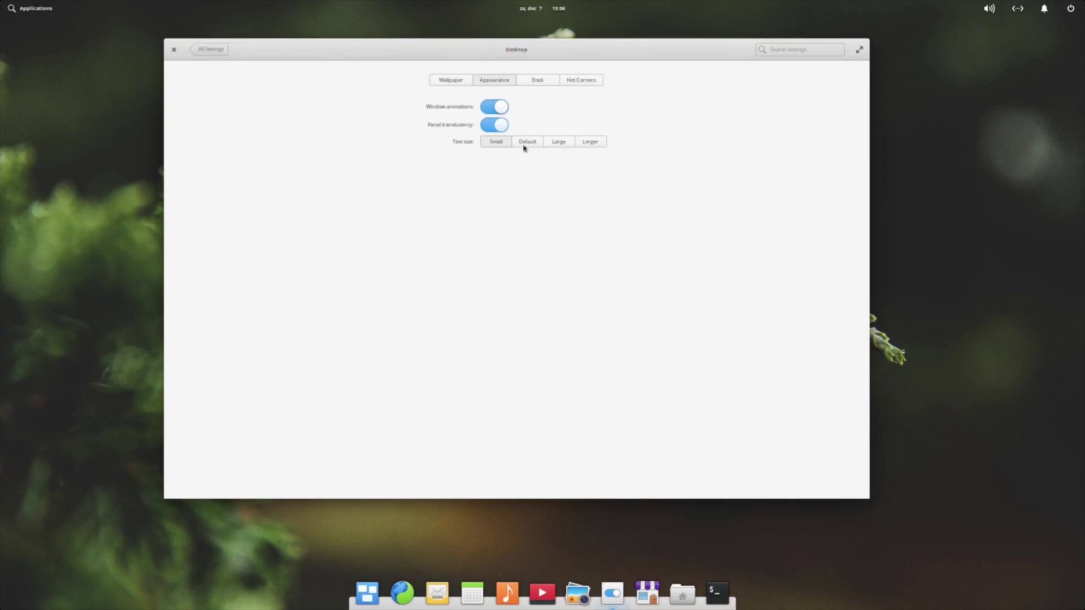
click(526, 146)
click(565, 148)
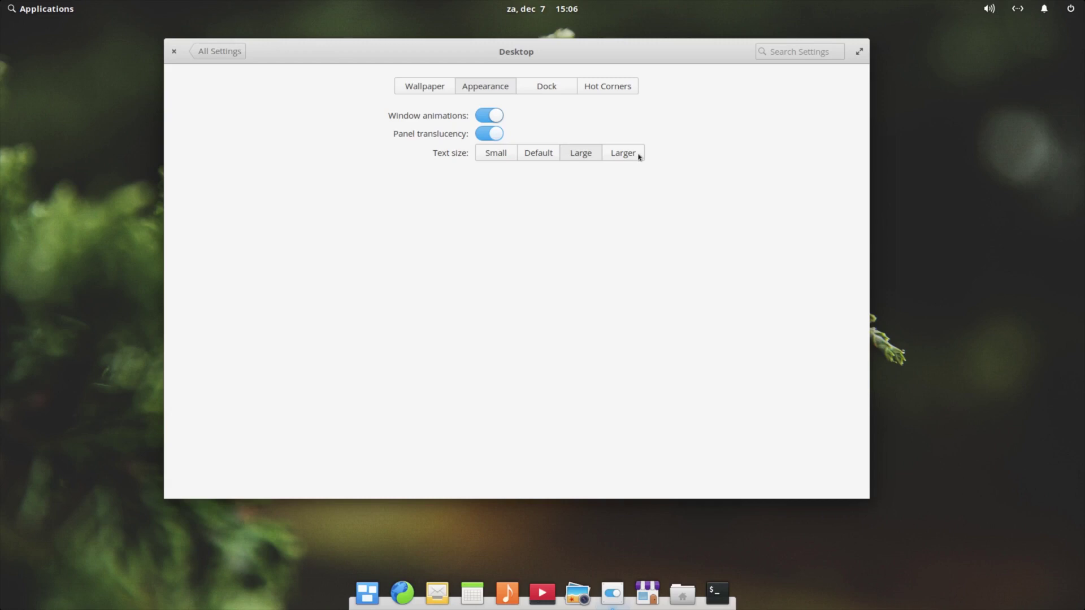
click(637, 156)
click(539, 162)
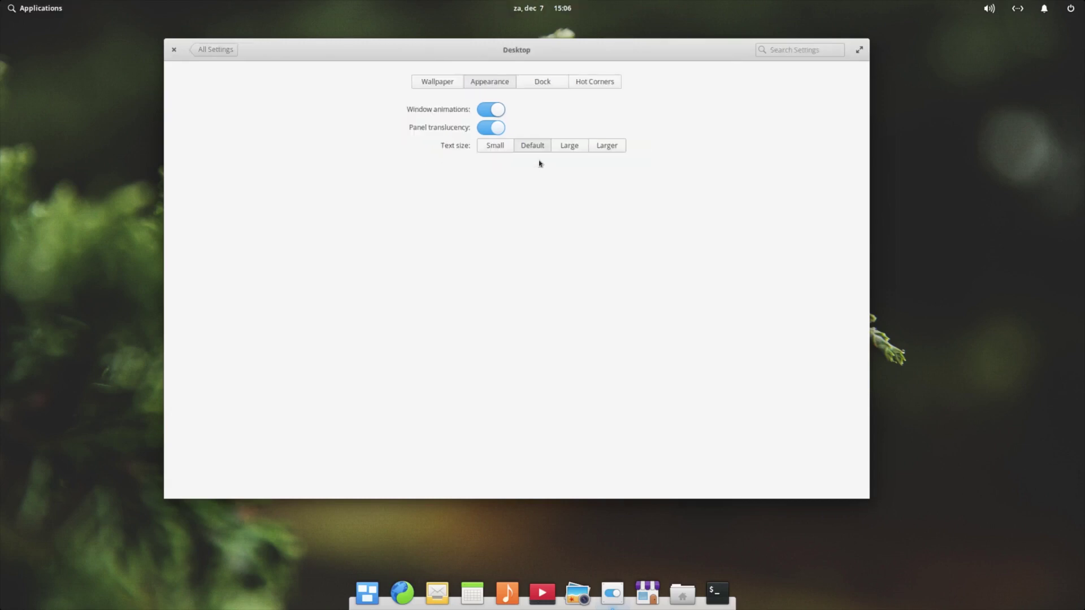
Show the Dock options, keeping hiding set to when any window overlaps
click(545, 84)
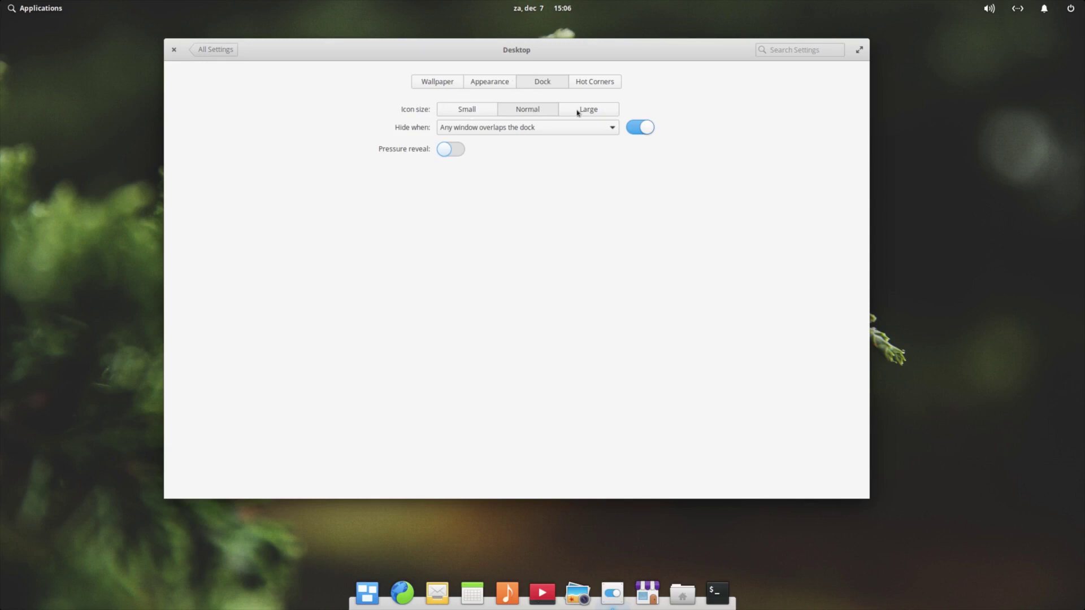
click(507, 129)
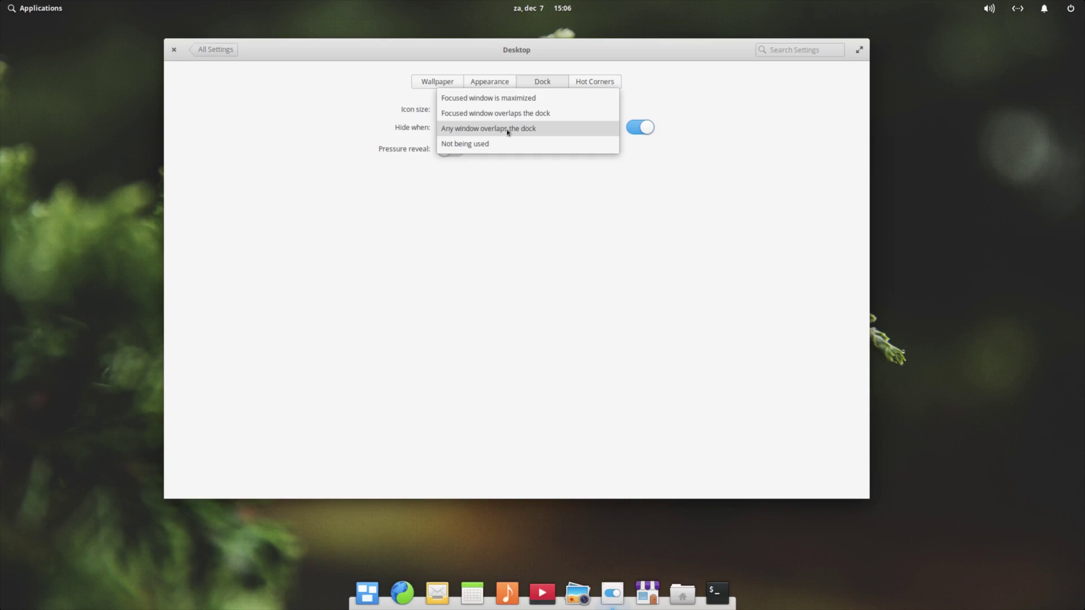
click(506, 129)
click(506, 129)
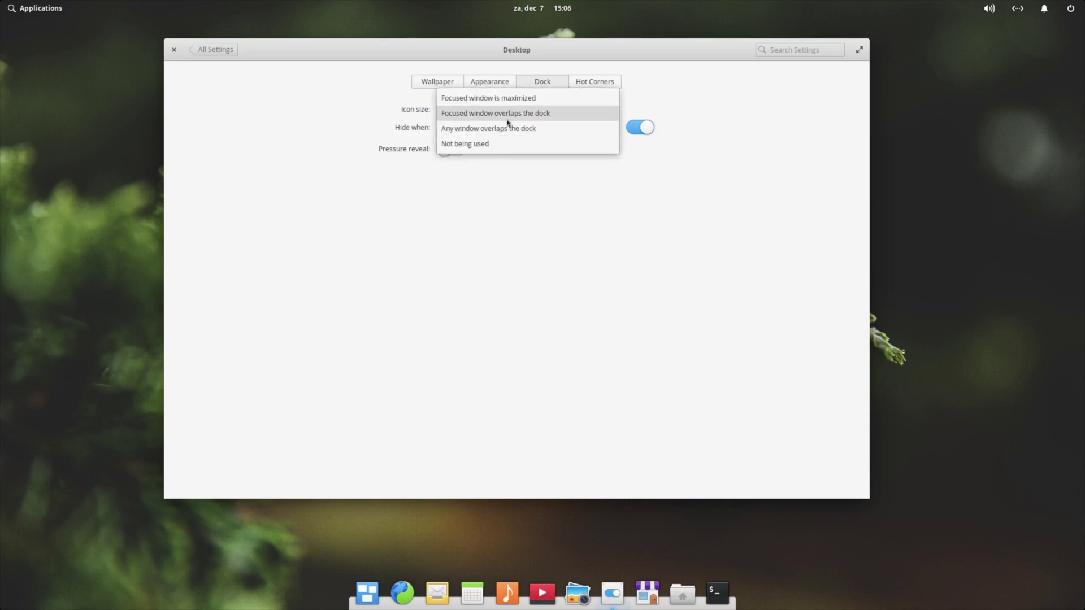
click(616, 182)
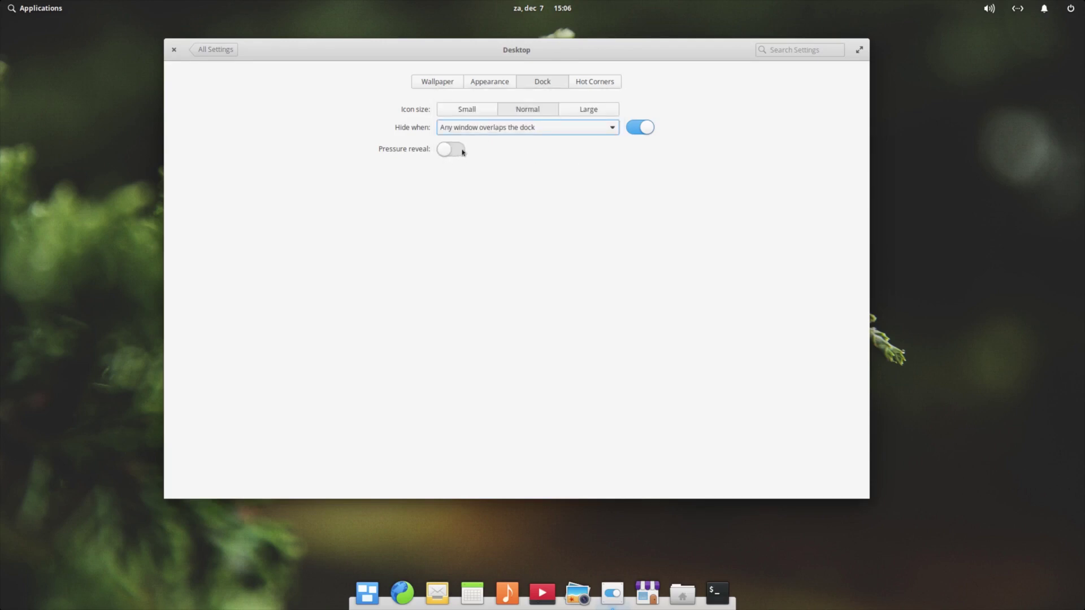
Leave the bottom-left, bottom-right and top-right hot corners on Do nothing, then return to All Settings
click(599, 82)
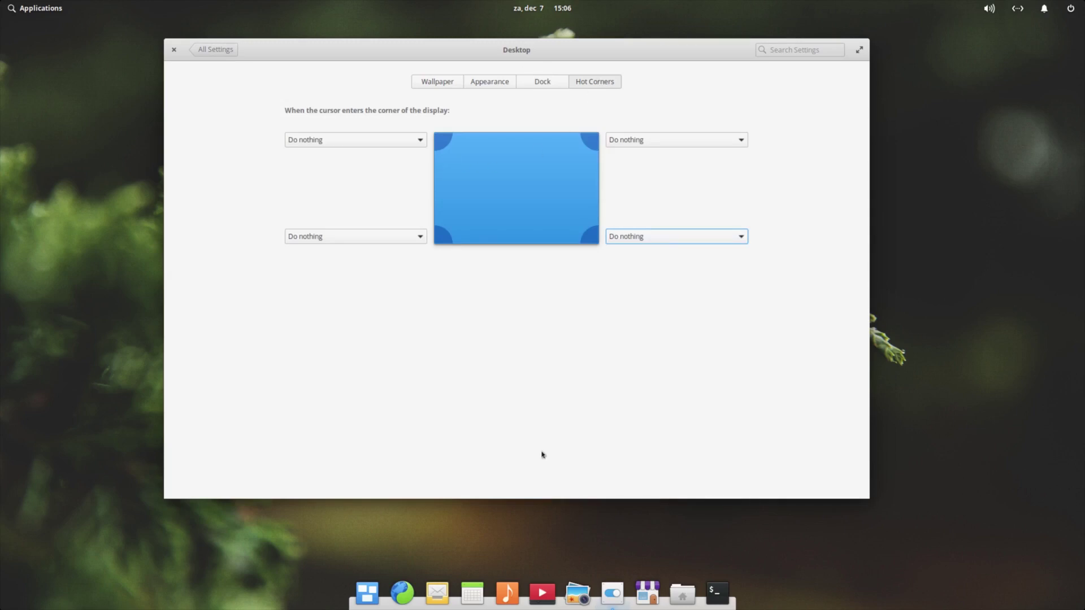
click(420, 237)
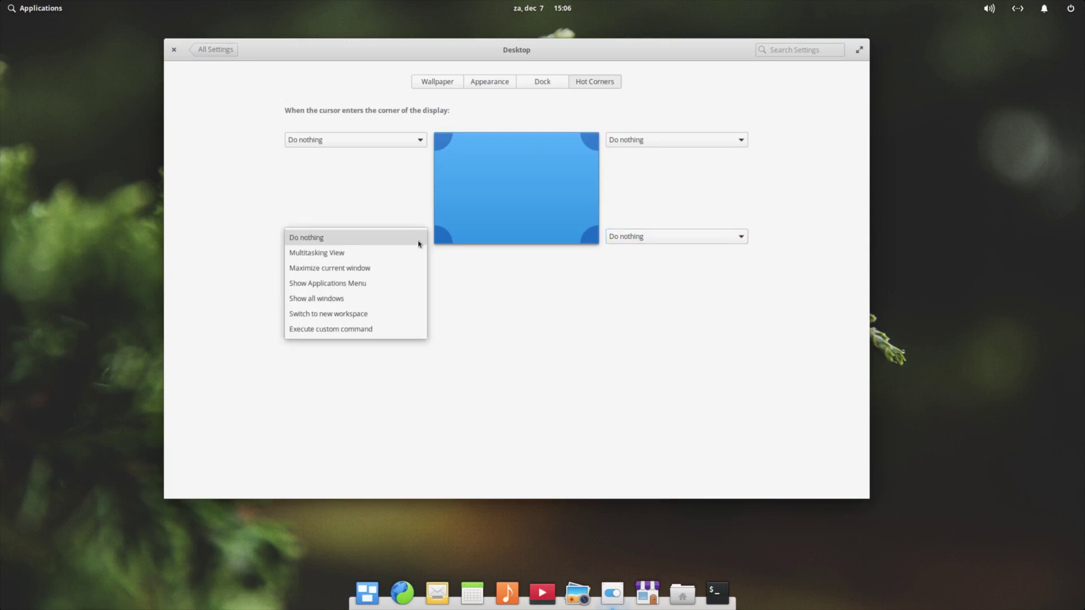
click(420, 244)
click(714, 237)
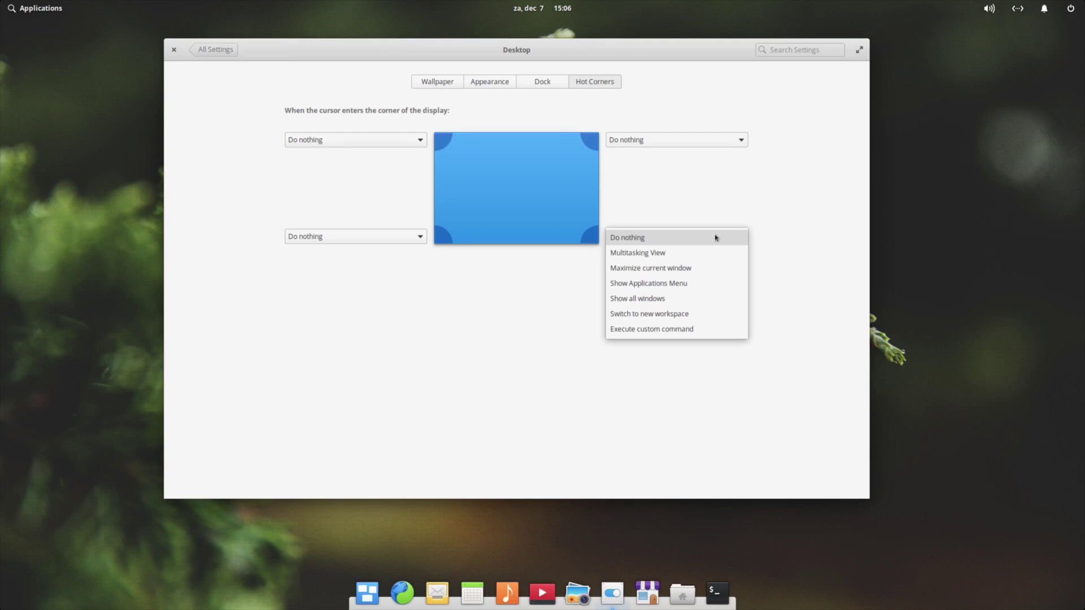
click(715, 237)
click(670, 142)
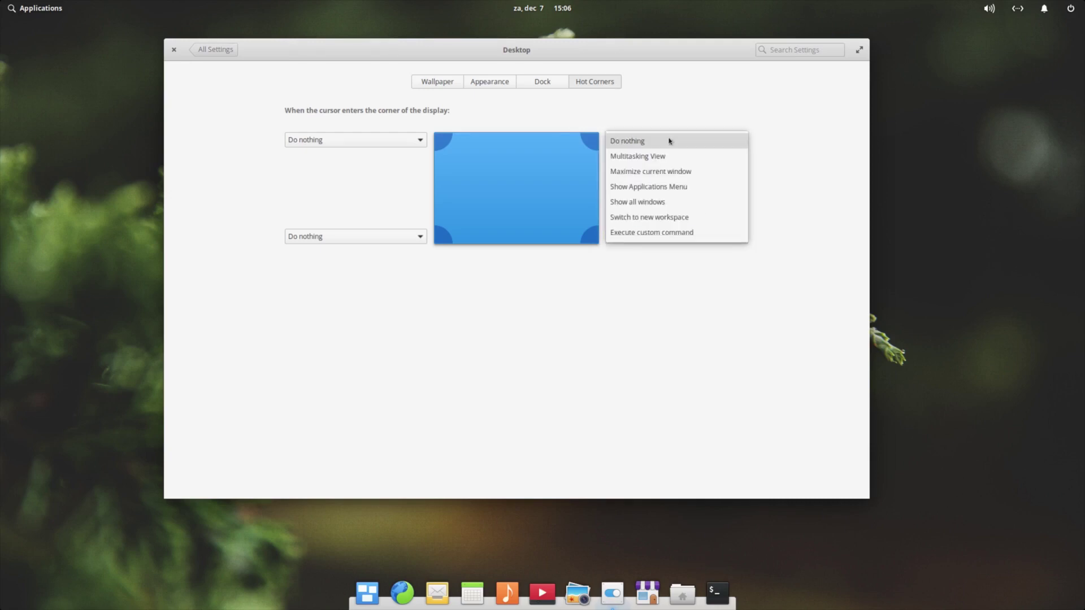
click(669, 140)
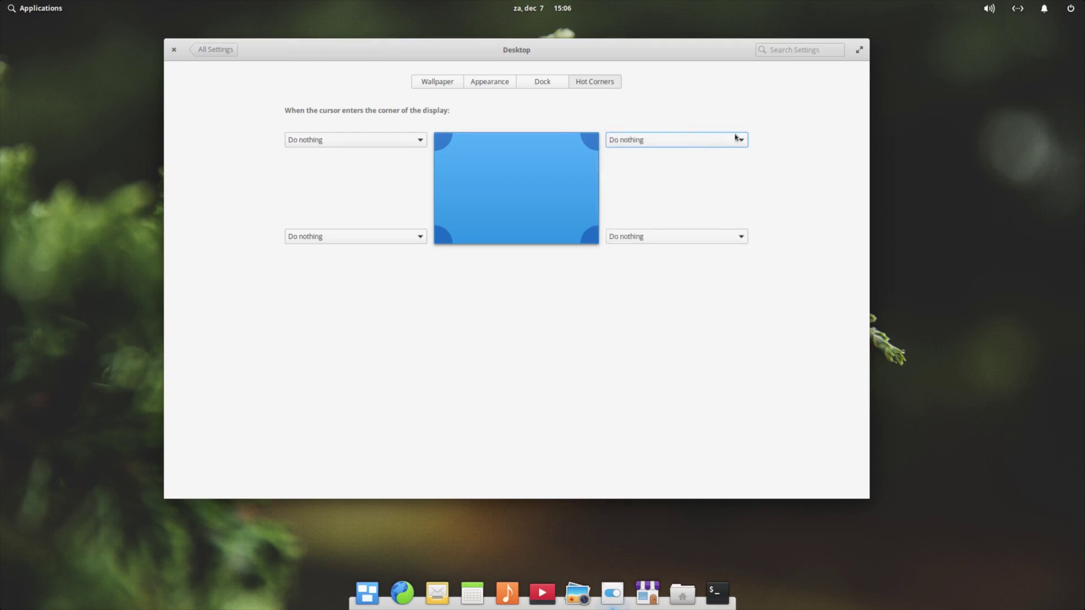
click(222, 54)
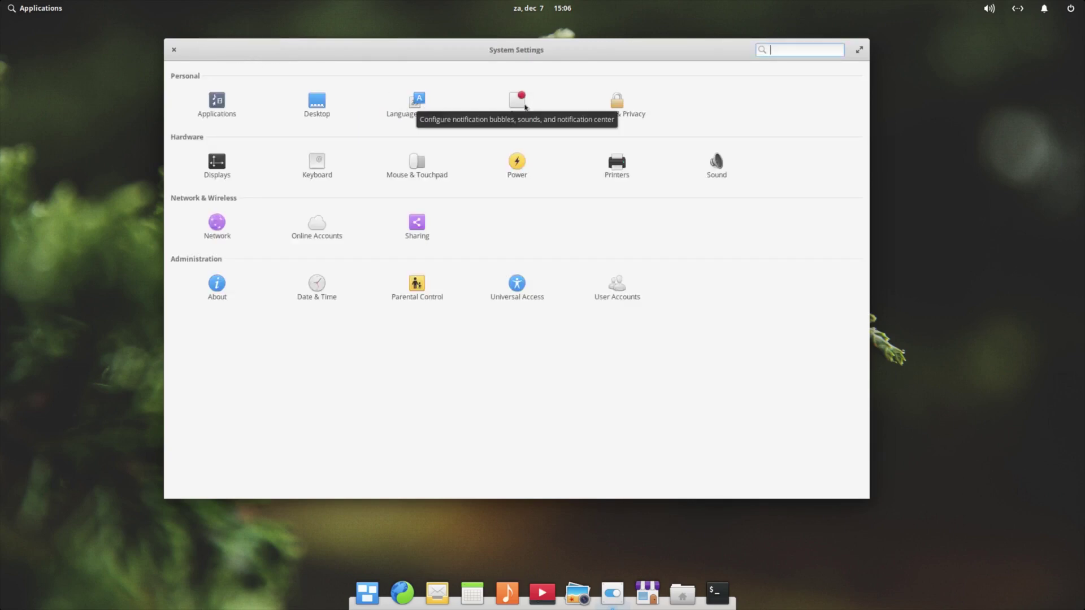
click(518, 104)
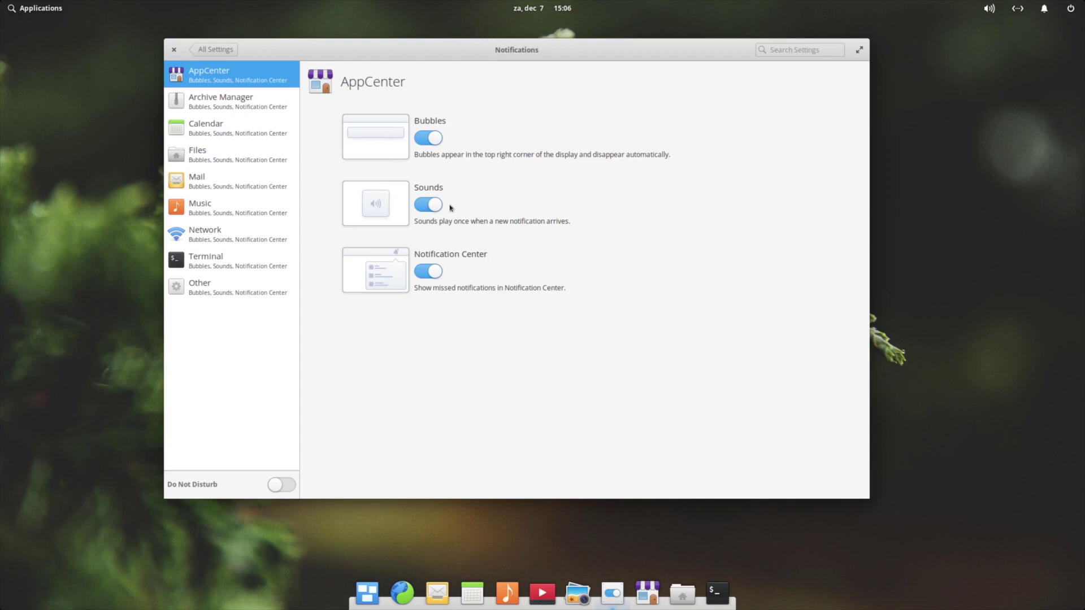
click(212, 50)
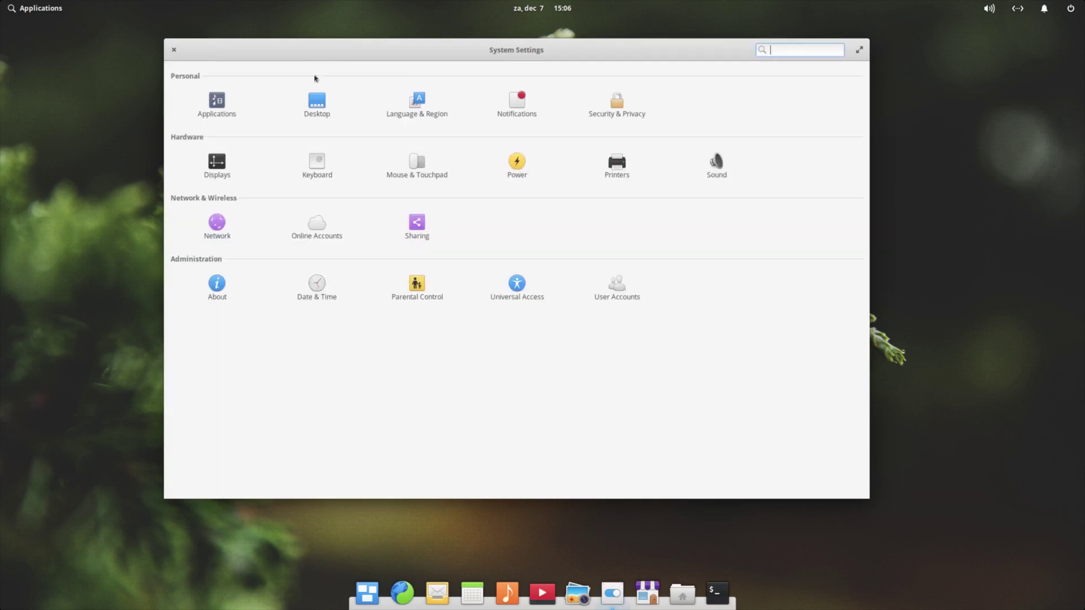
Unlock the Security & Privacy firewall with the administrator password and turn it on
click(617, 112)
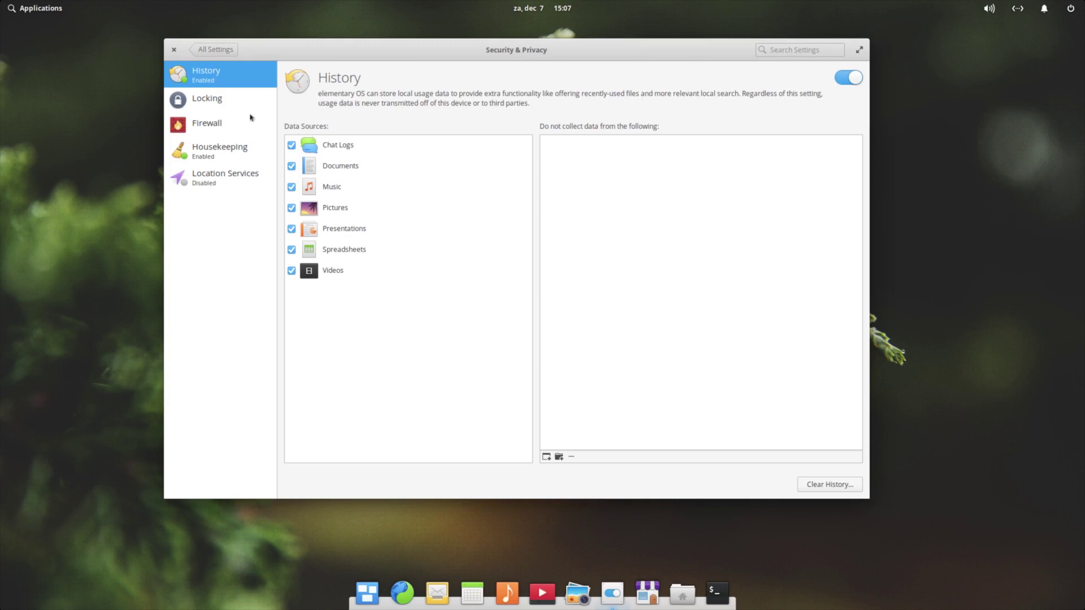
click(217, 130)
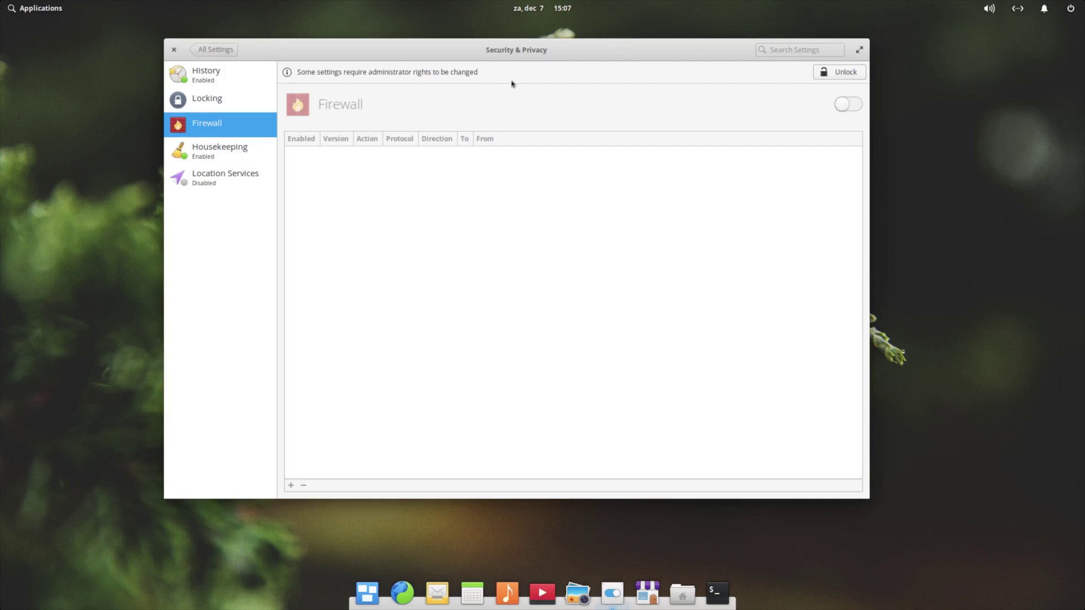
click(844, 75)
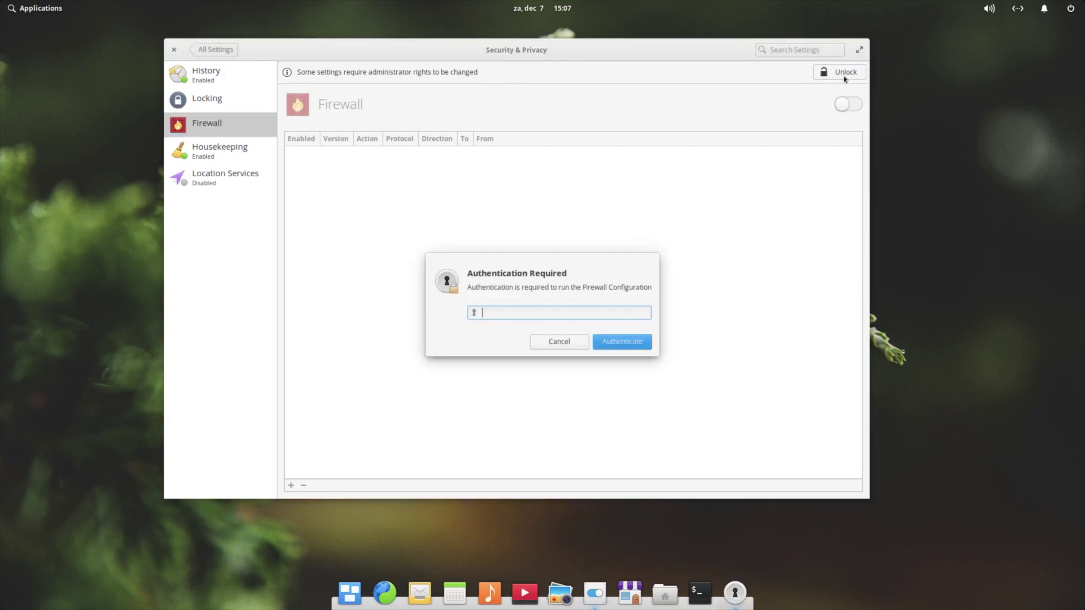
text(••••••••)
key(Return)
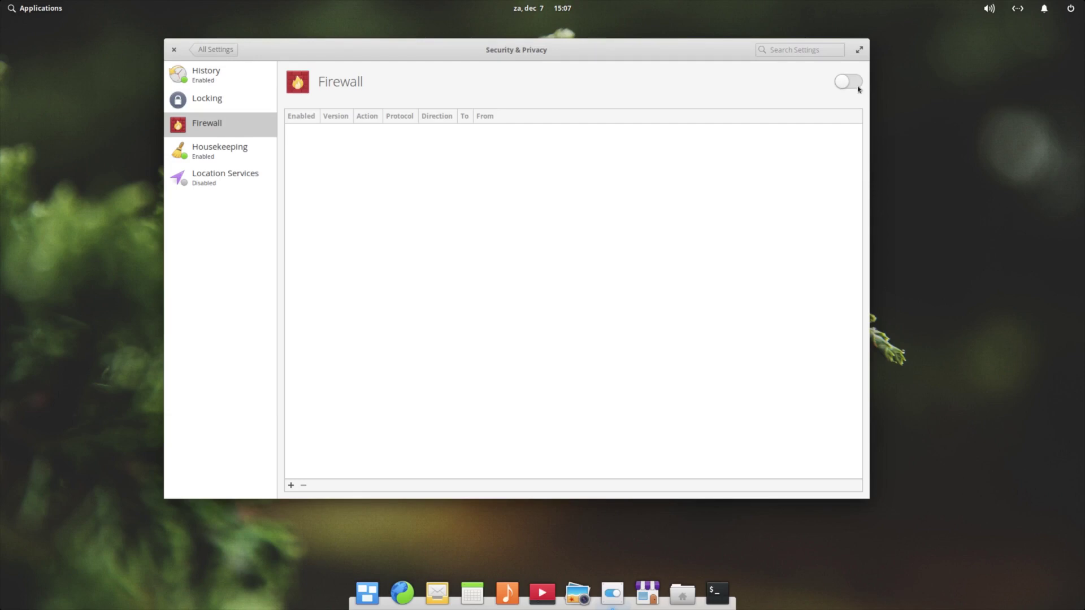
click(857, 85)
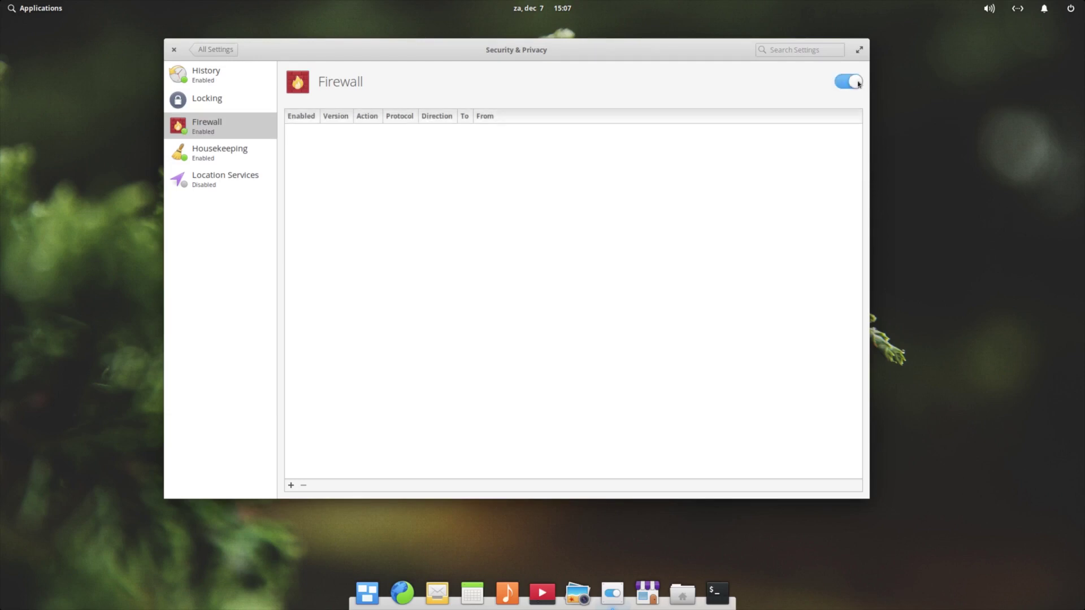
Browse the Housekeeping, Location Services, Firewall, Screen Locking and History panes
click(224, 158)
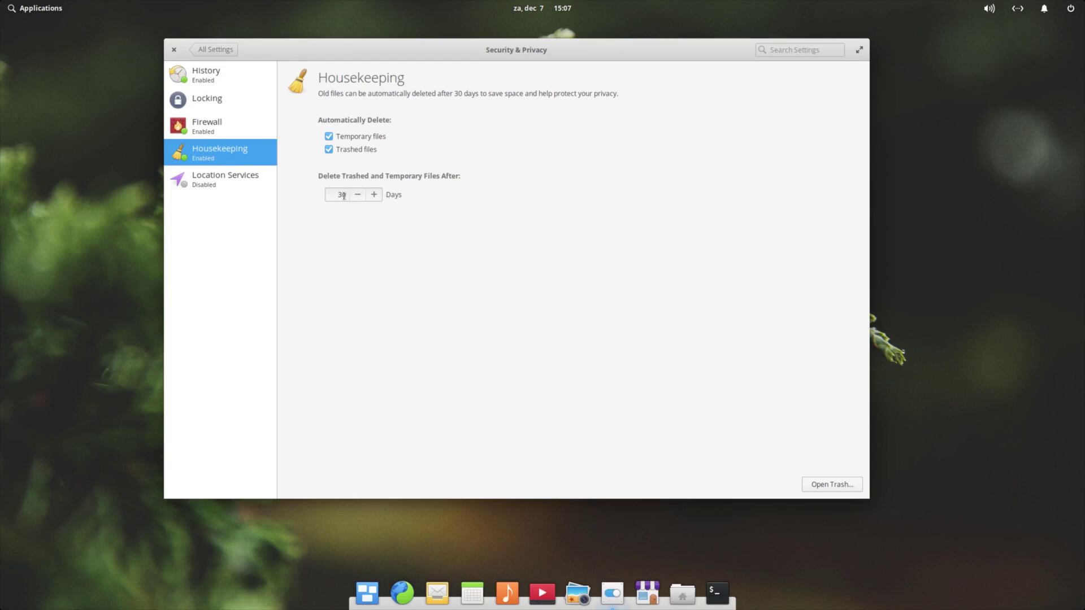
click(231, 183)
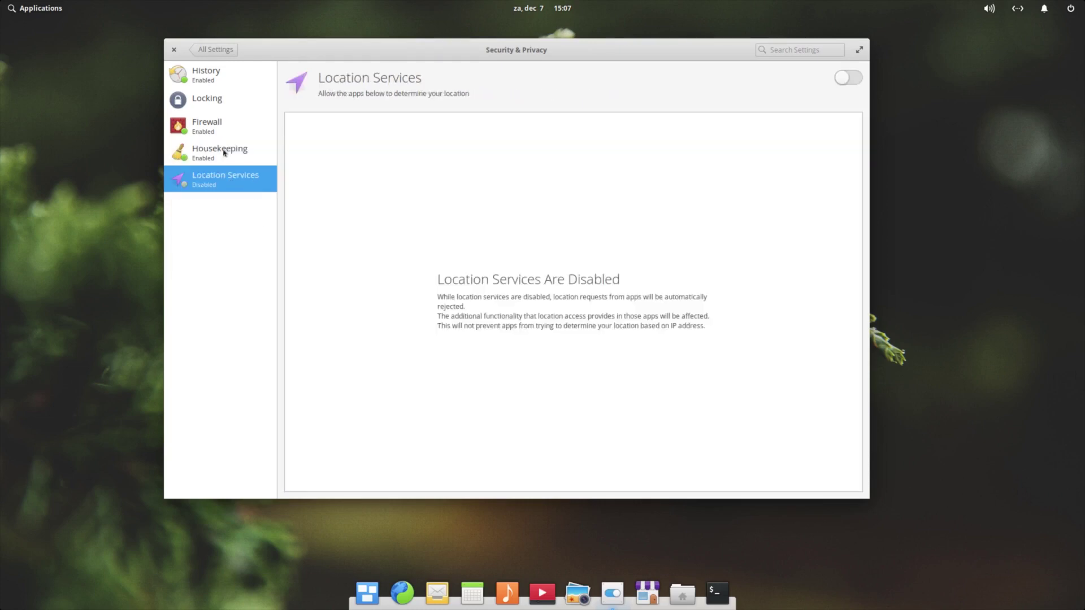
click(217, 126)
click(218, 102)
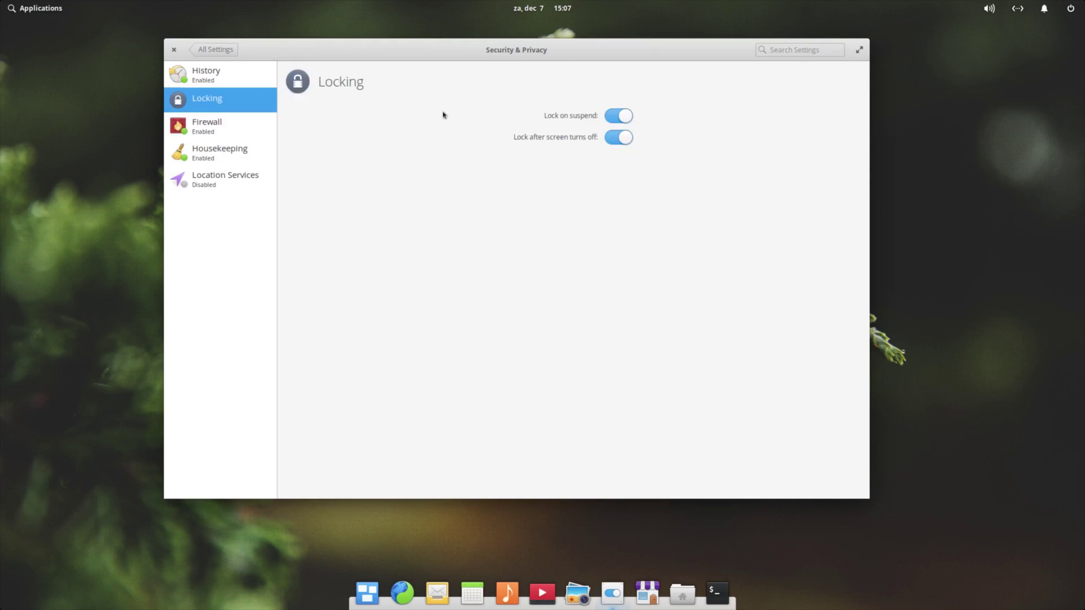
click(220, 78)
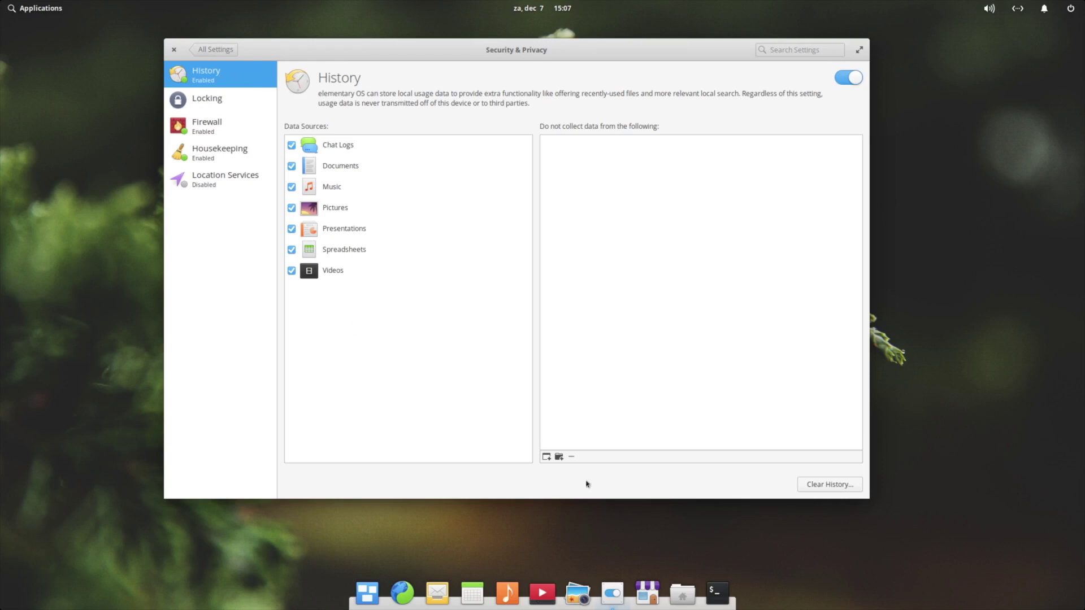
Reopen System Settings on Displays, keeping the scaling factor at LoDPI
click(173, 51)
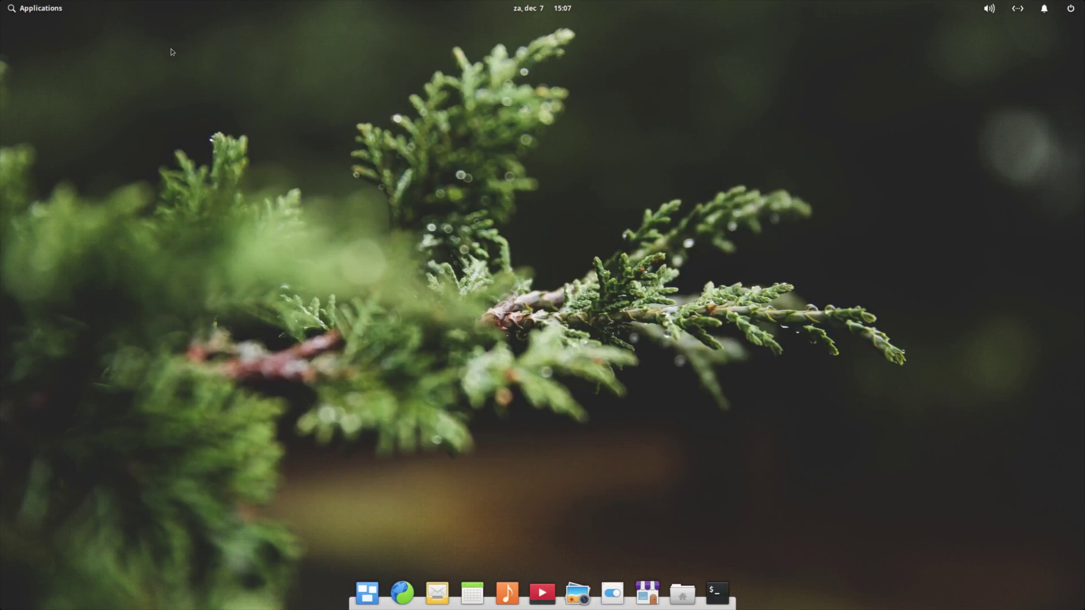
click(612, 594)
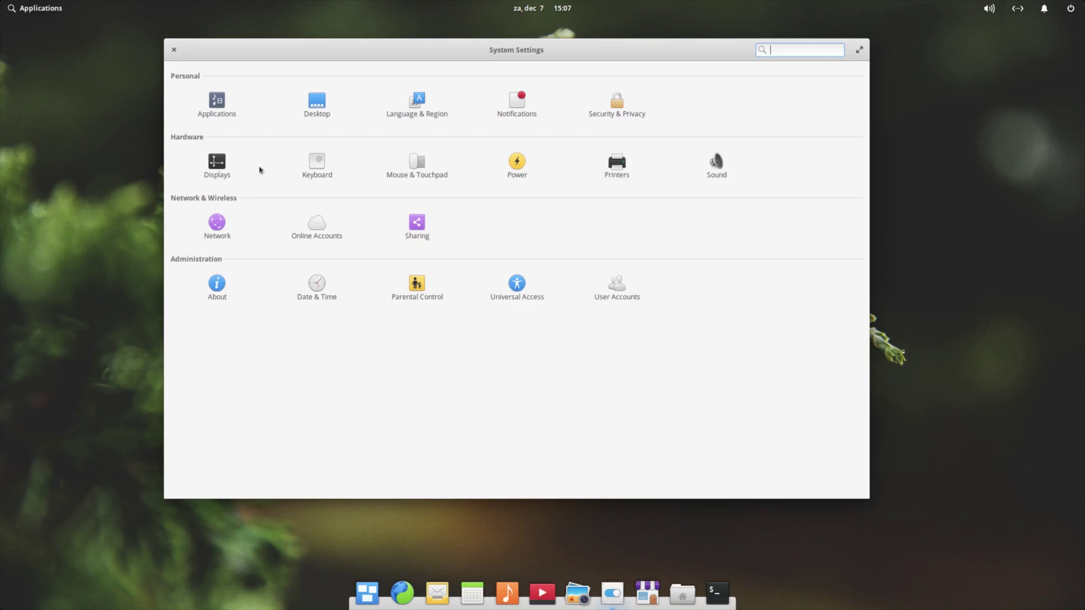
click(207, 167)
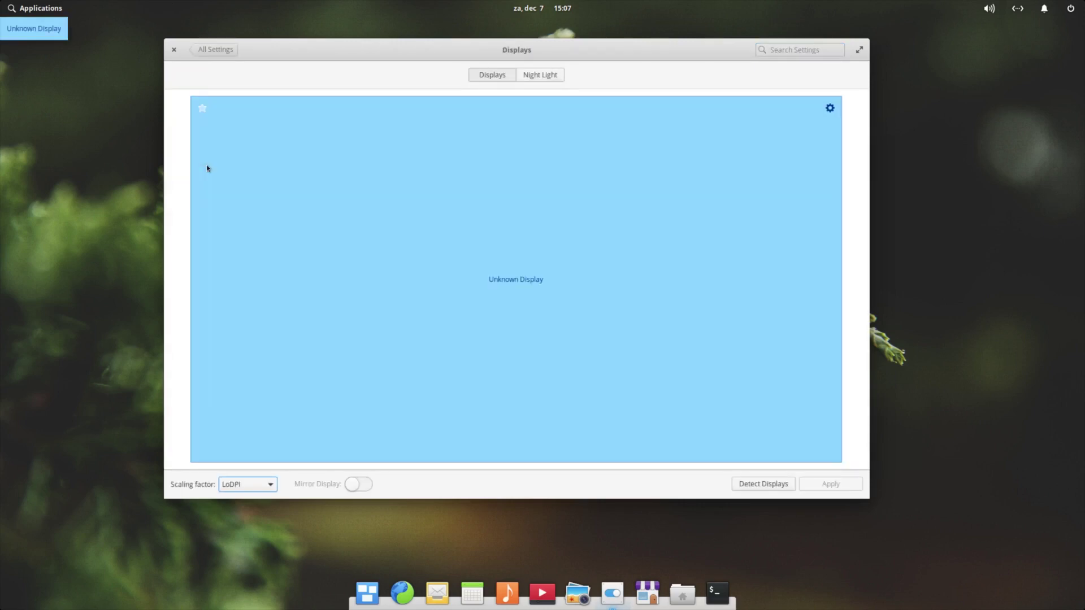
click(272, 485)
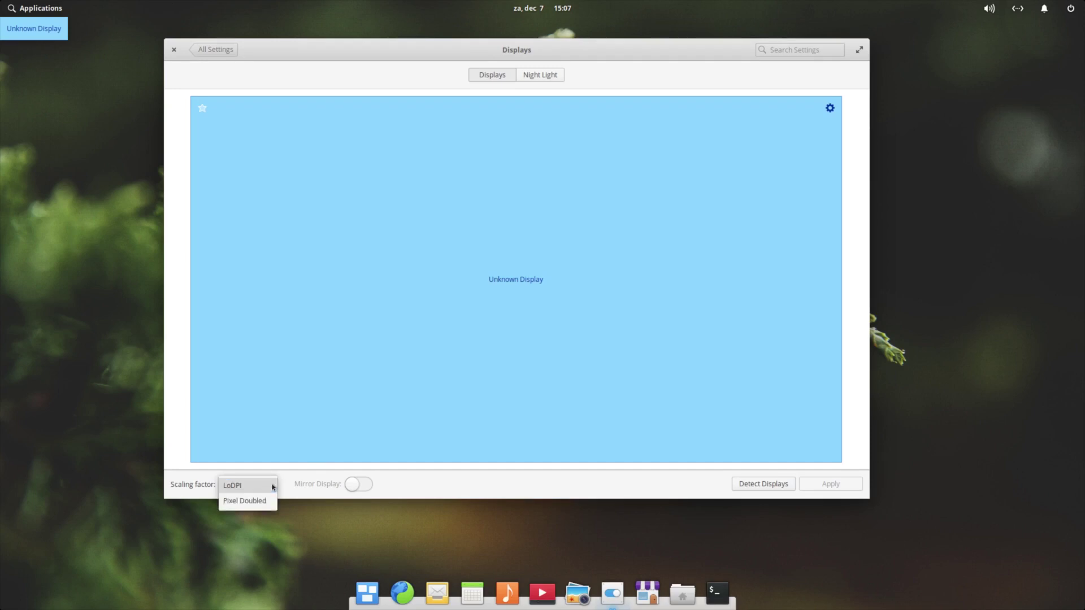
click(272, 486)
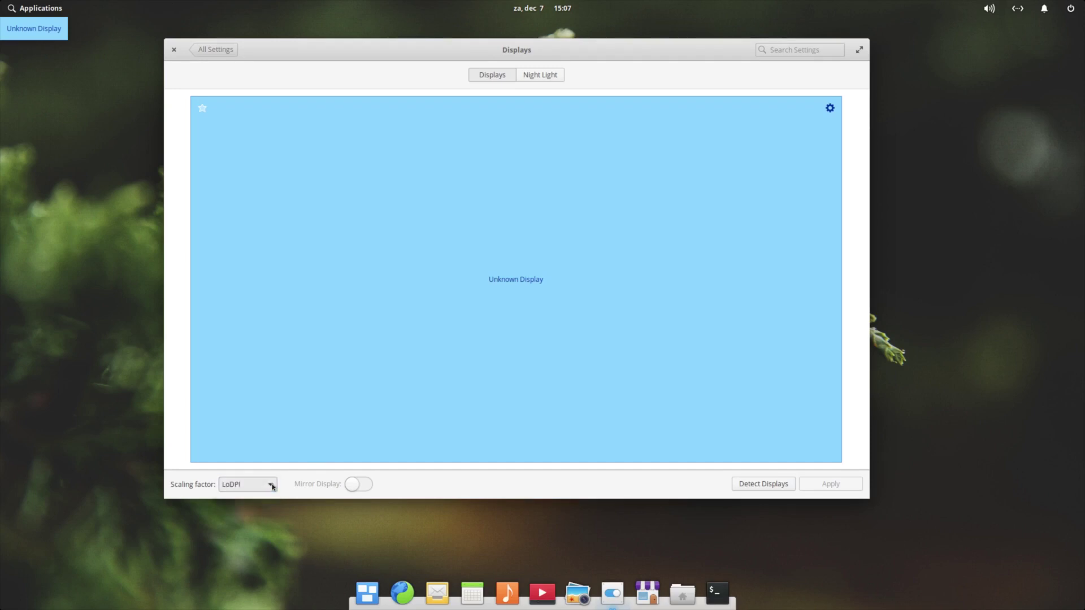
Review Night Light, keep screen rotation at None, and return to the overview
click(546, 78)
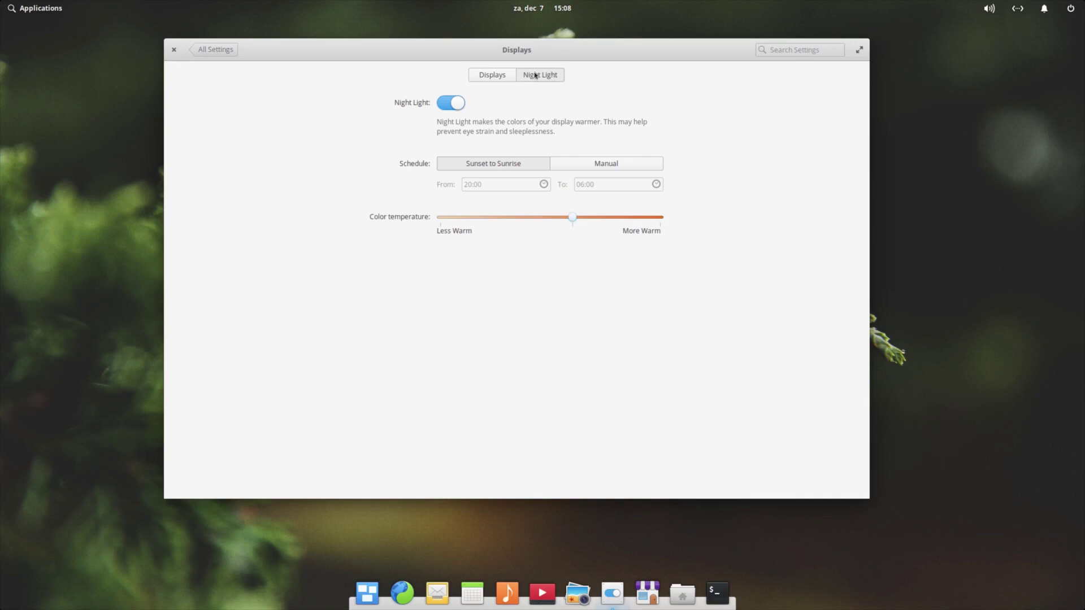
click(501, 75)
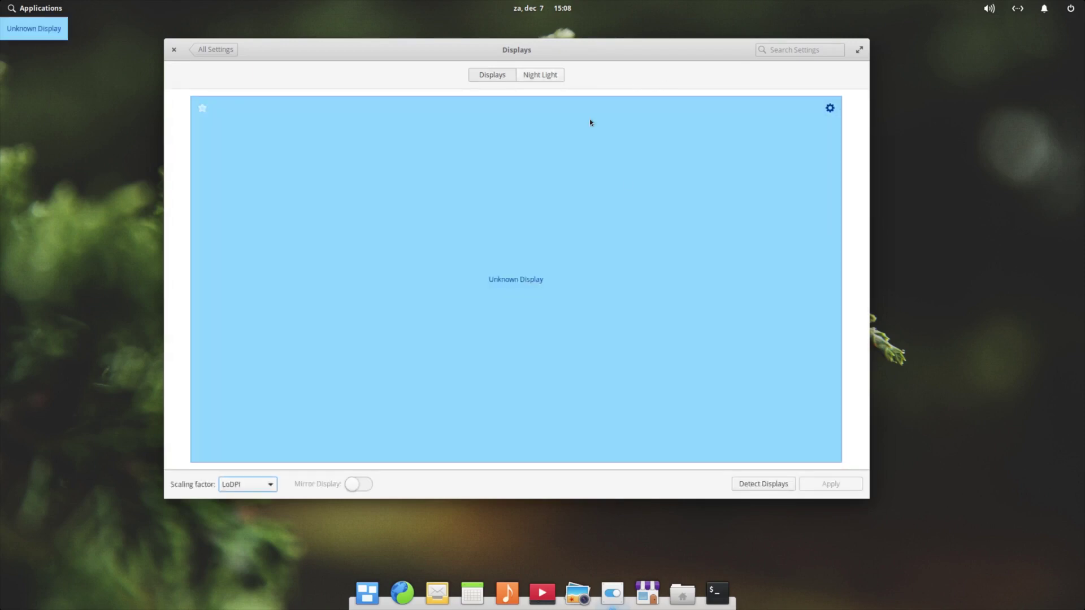
click(830, 108)
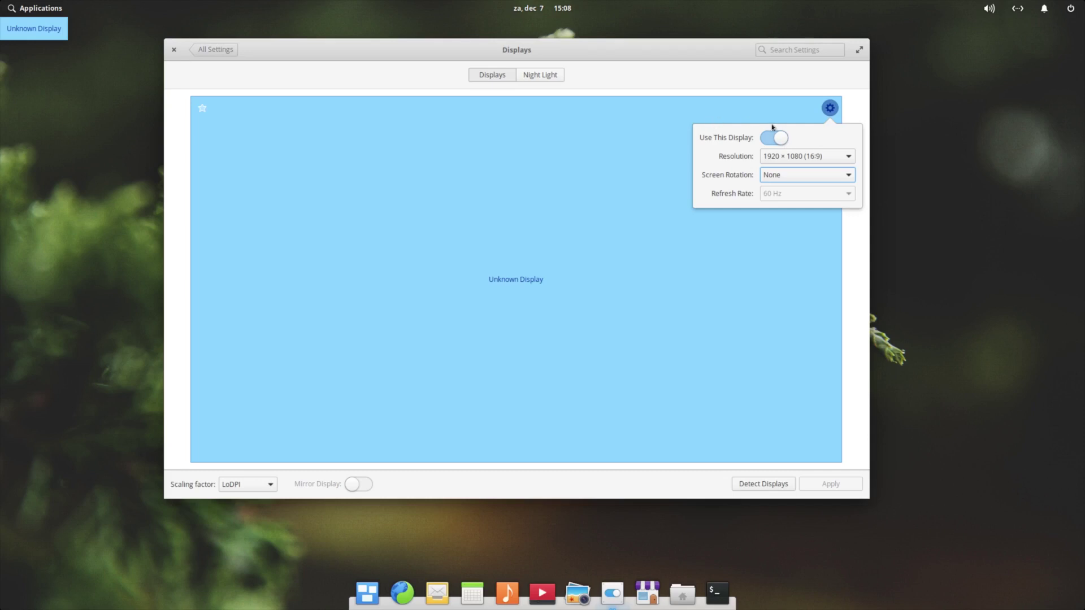
click(819, 180)
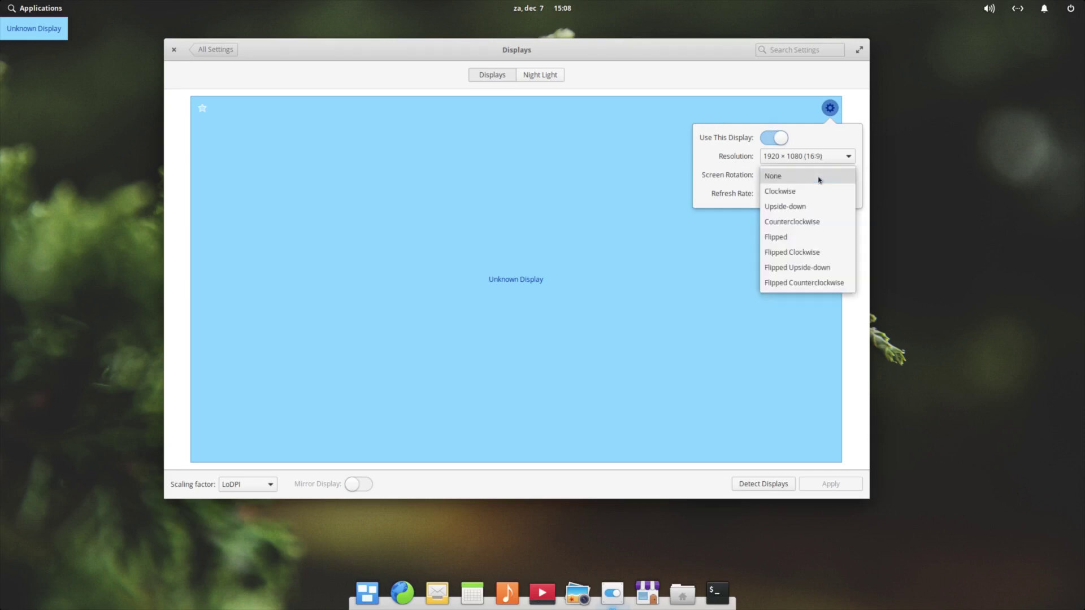
click(819, 179)
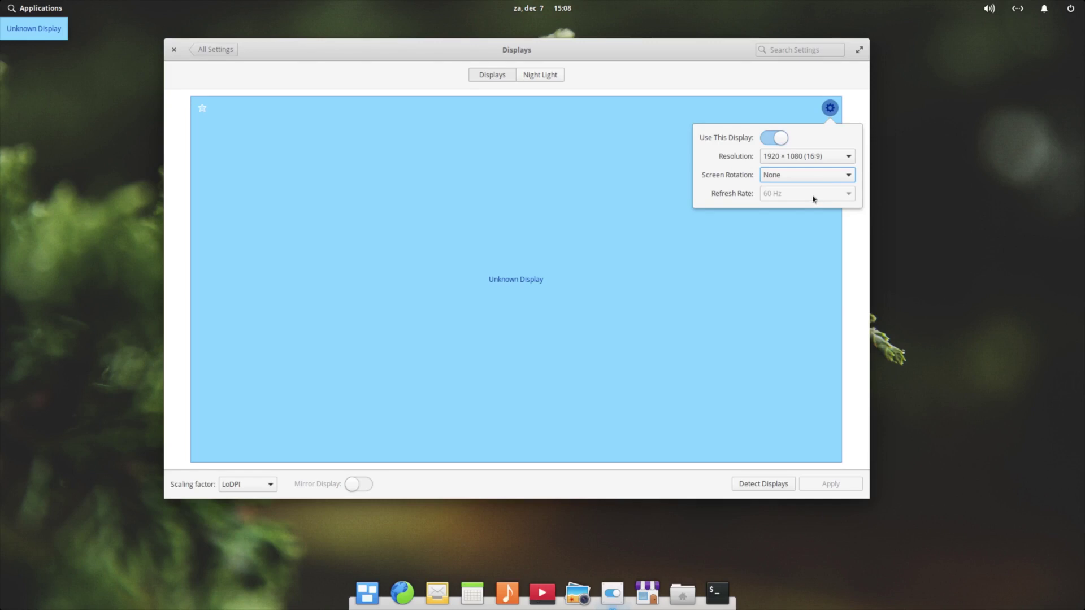
click(829, 109)
click(221, 50)
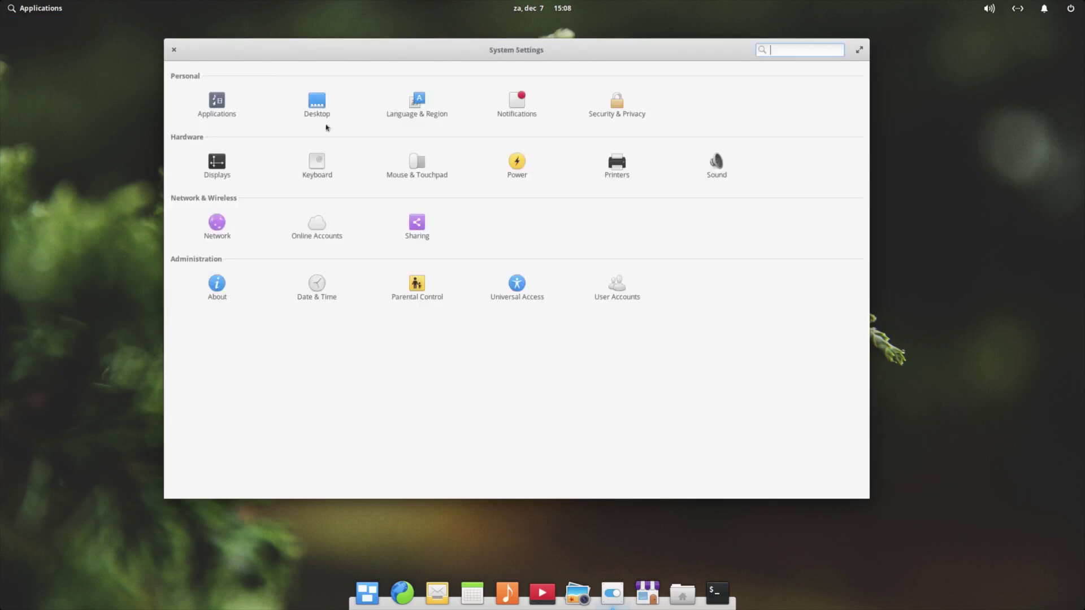
click(327, 161)
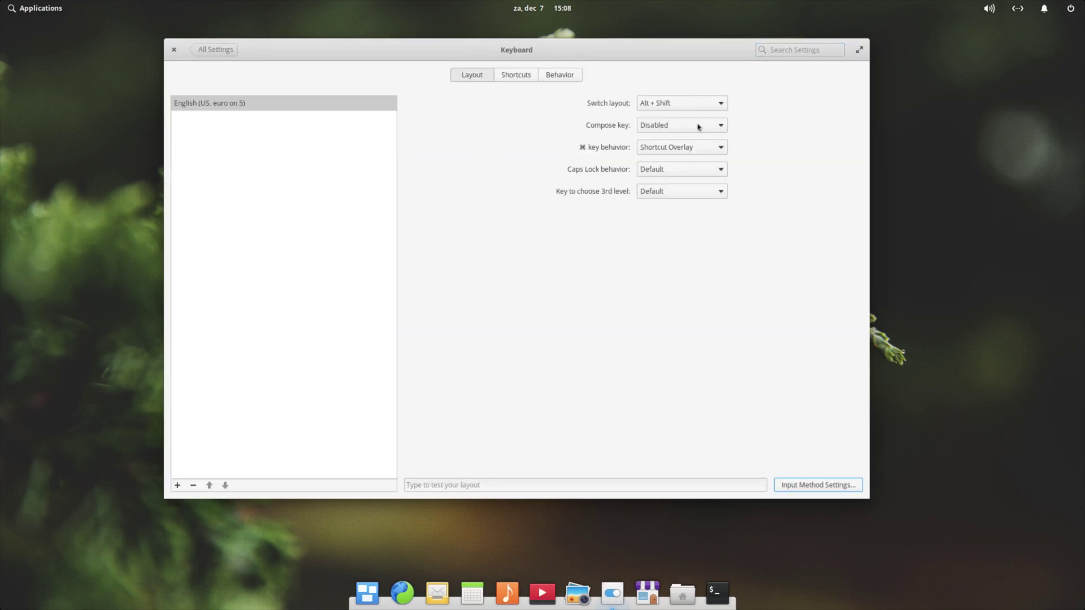
click(518, 79)
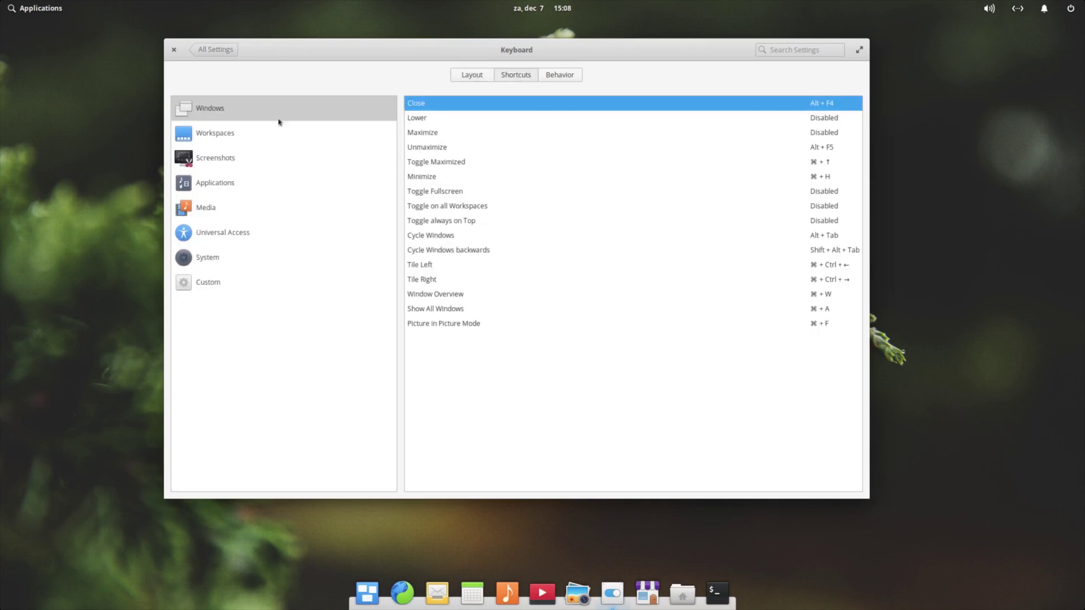
click(216, 136)
click(220, 156)
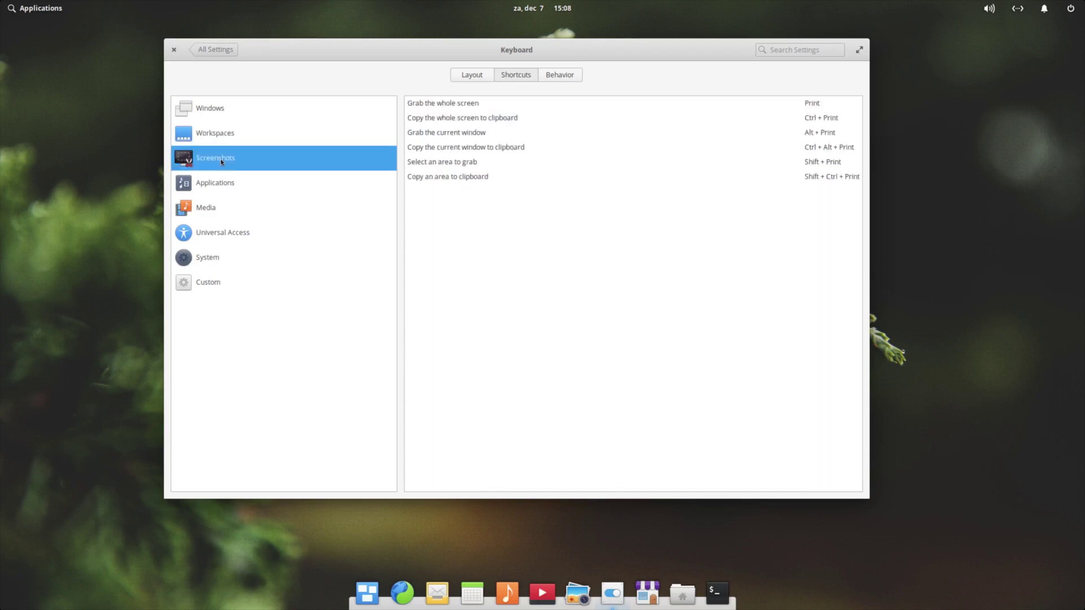
click(232, 189)
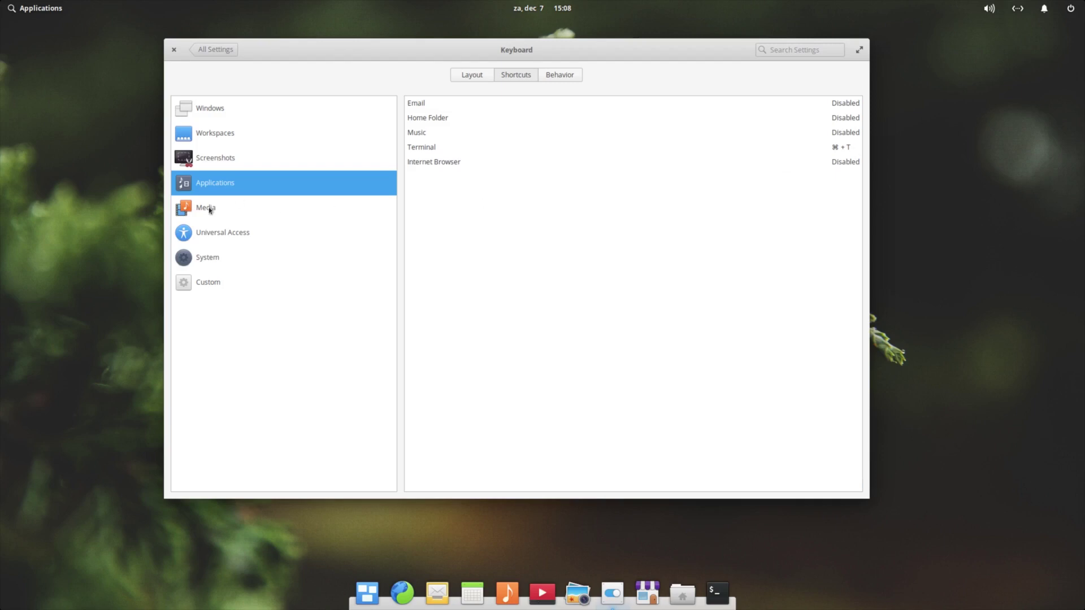
click(208, 208)
click(223, 233)
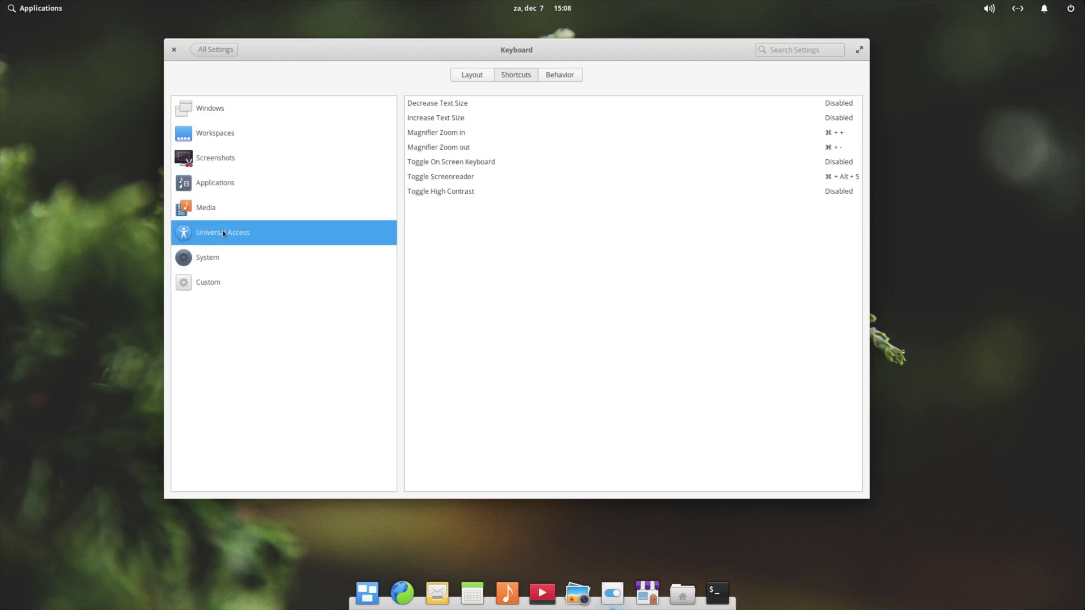
click(217, 257)
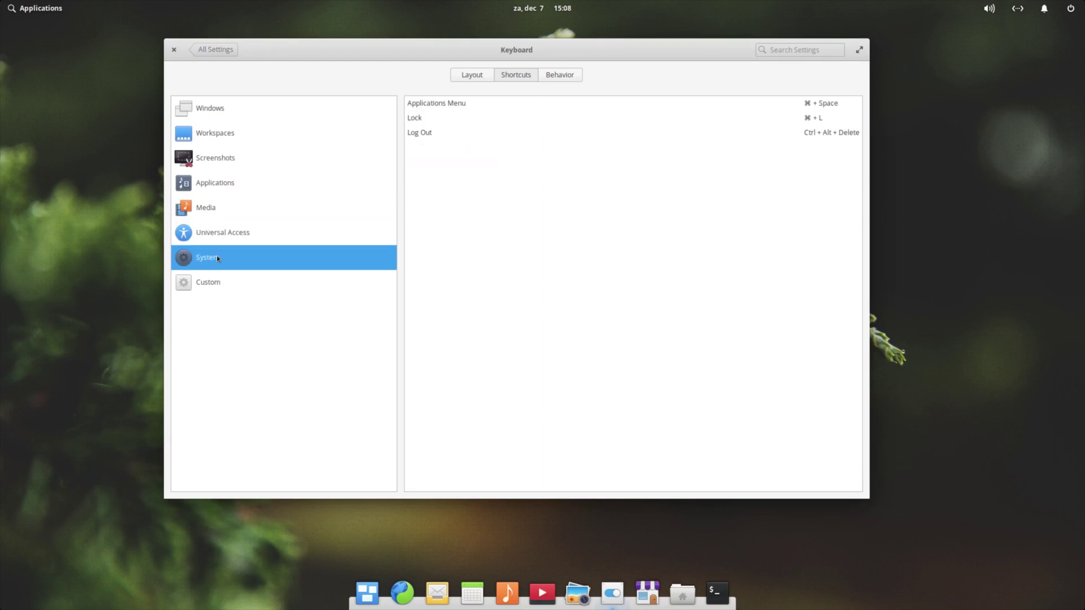
click(223, 285)
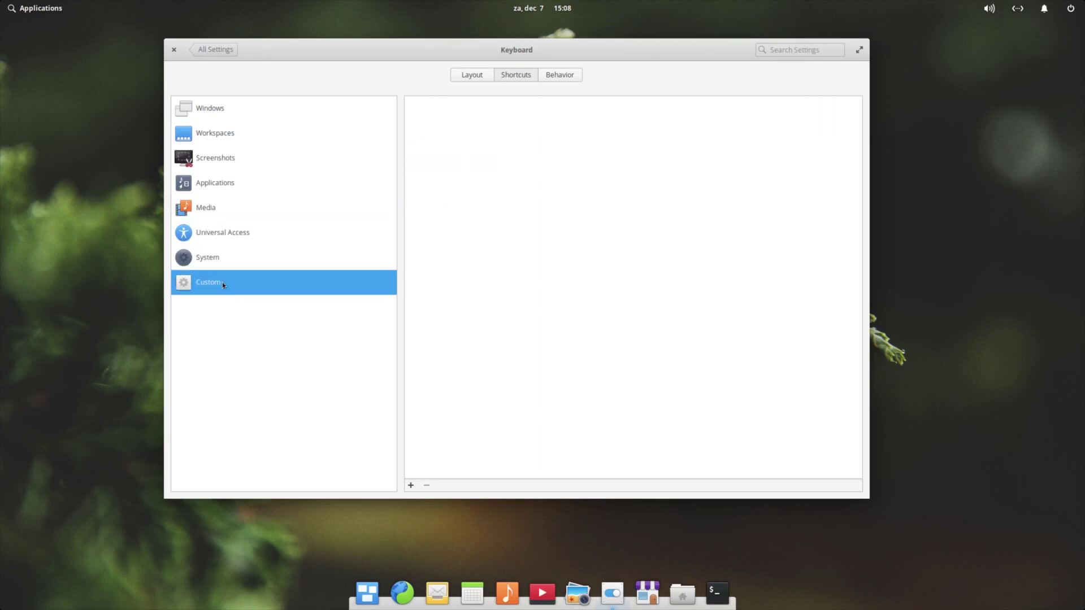
click(568, 77)
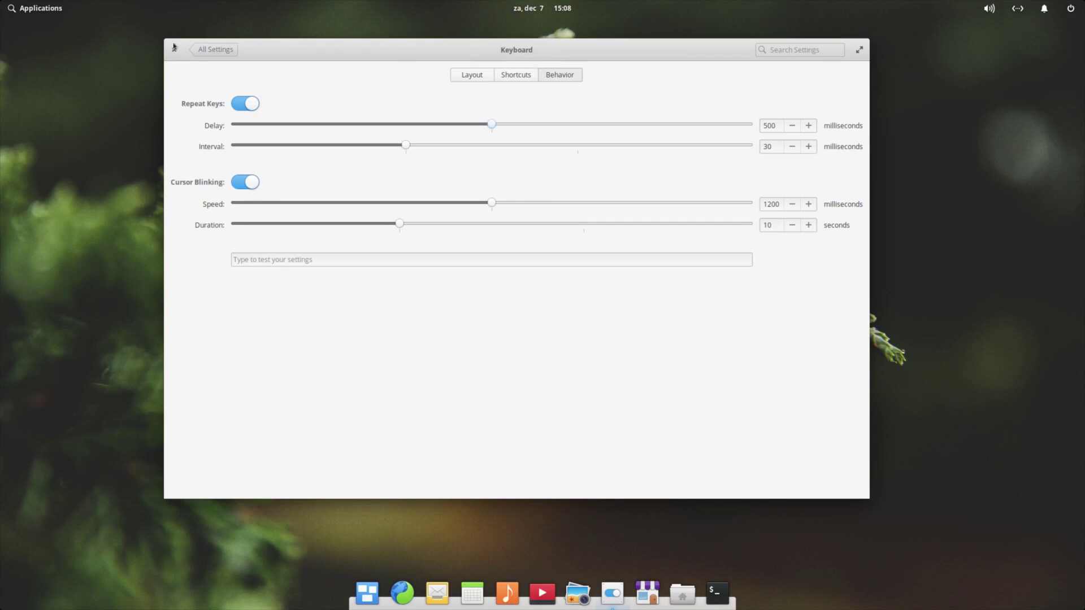
click(225, 50)
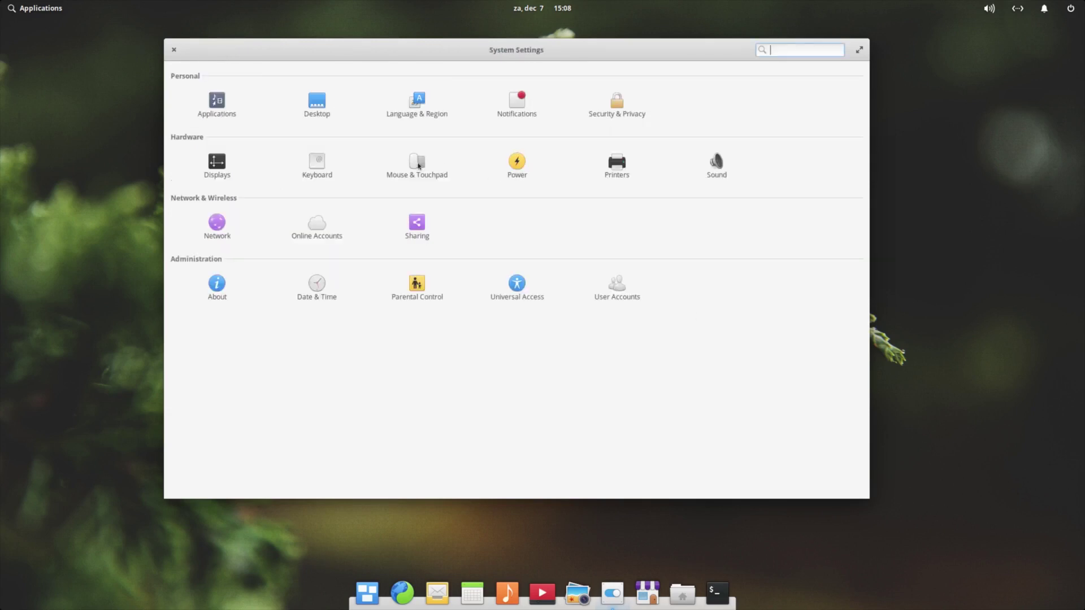
click(415, 164)
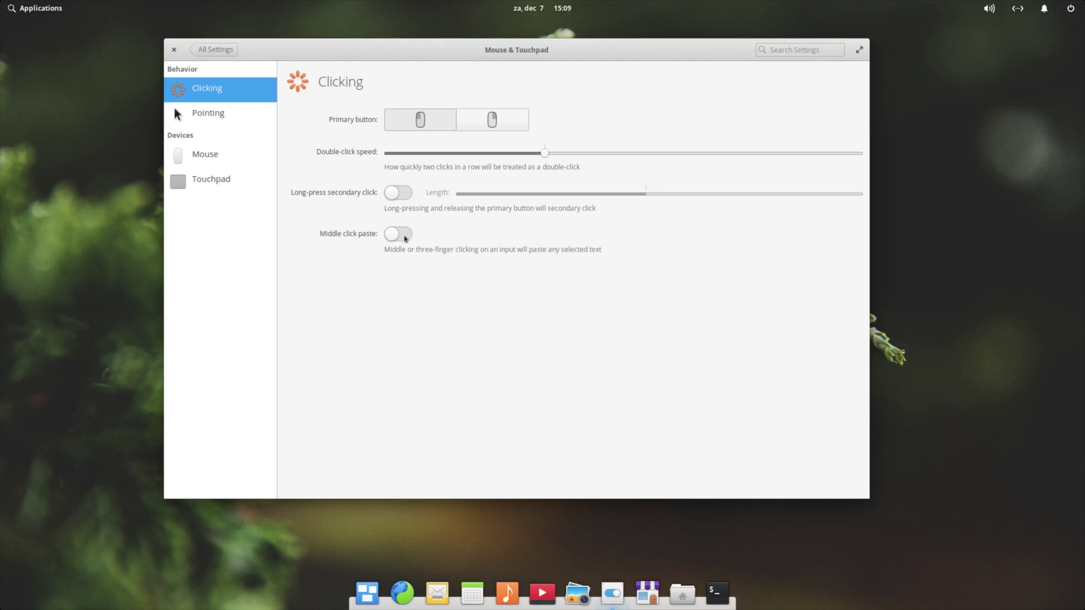
click(221, 116)
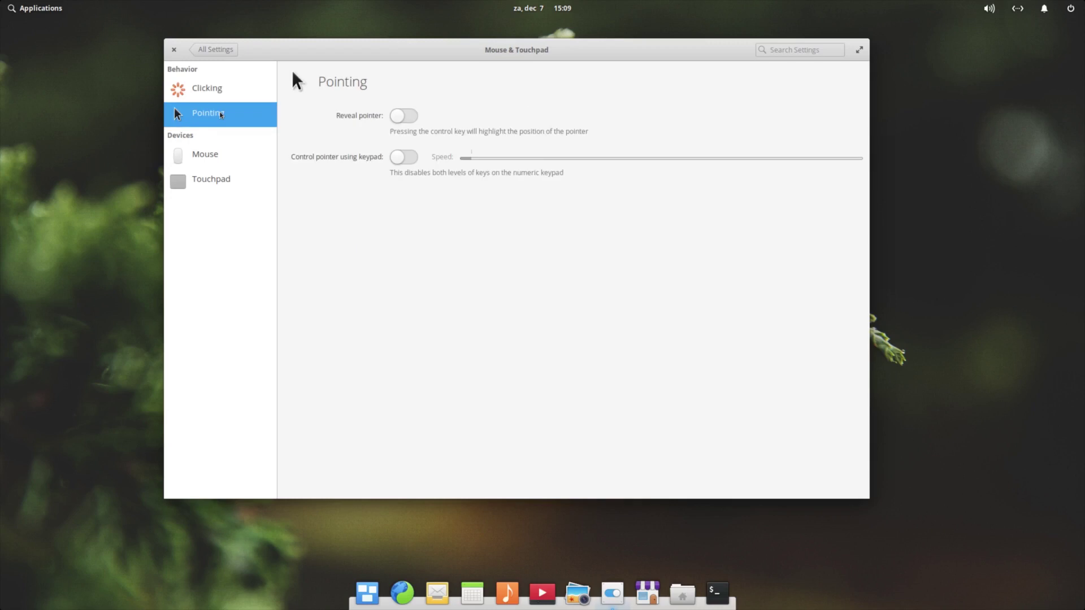
click(237, 156)
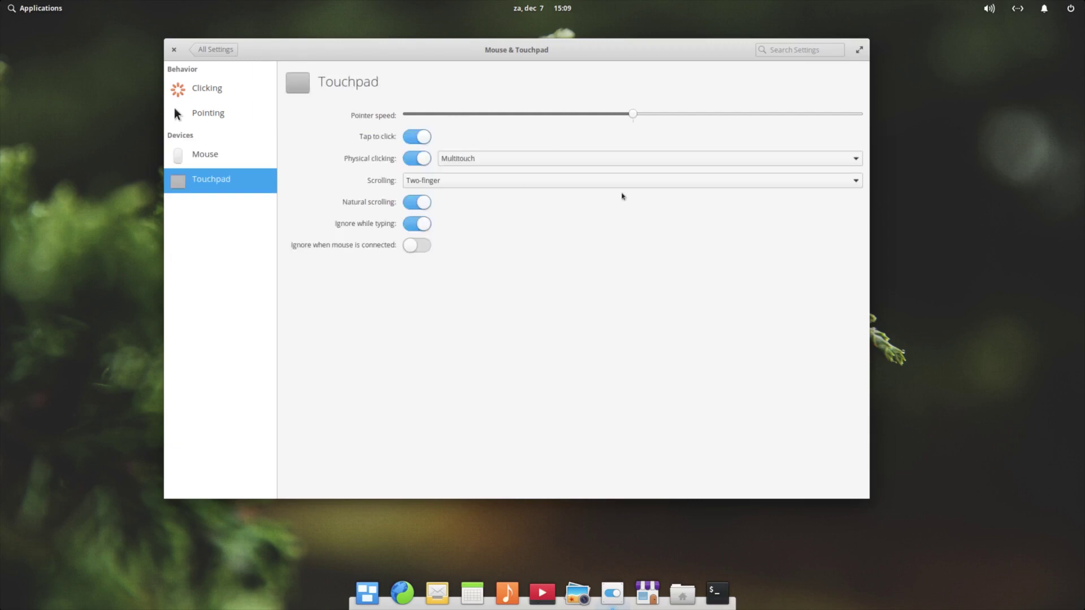
click(575, 182)
click(575, 185)
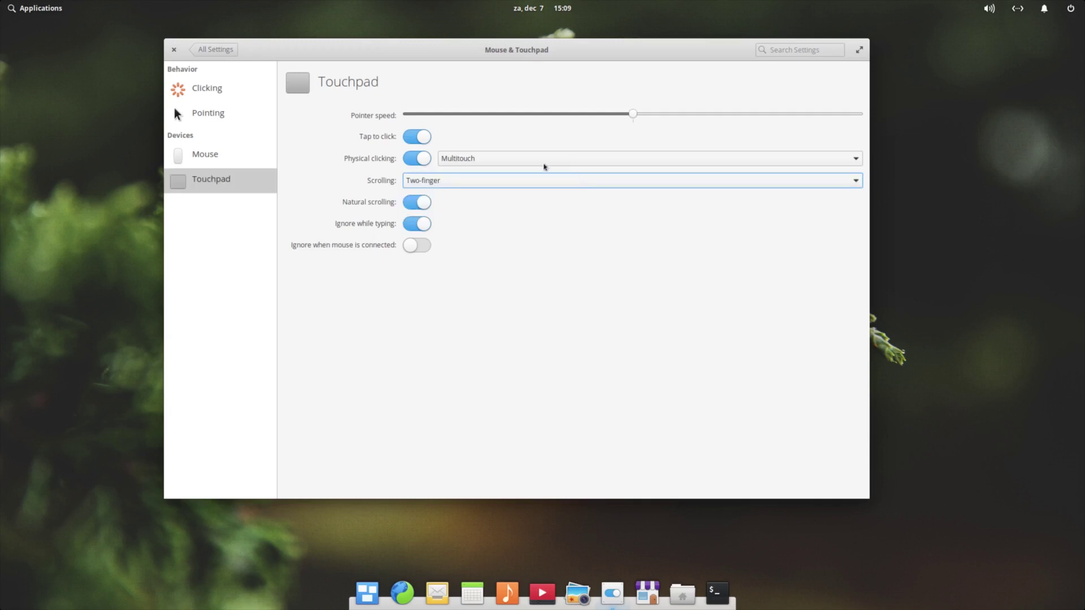
click(519, 164)
click(518, 163)
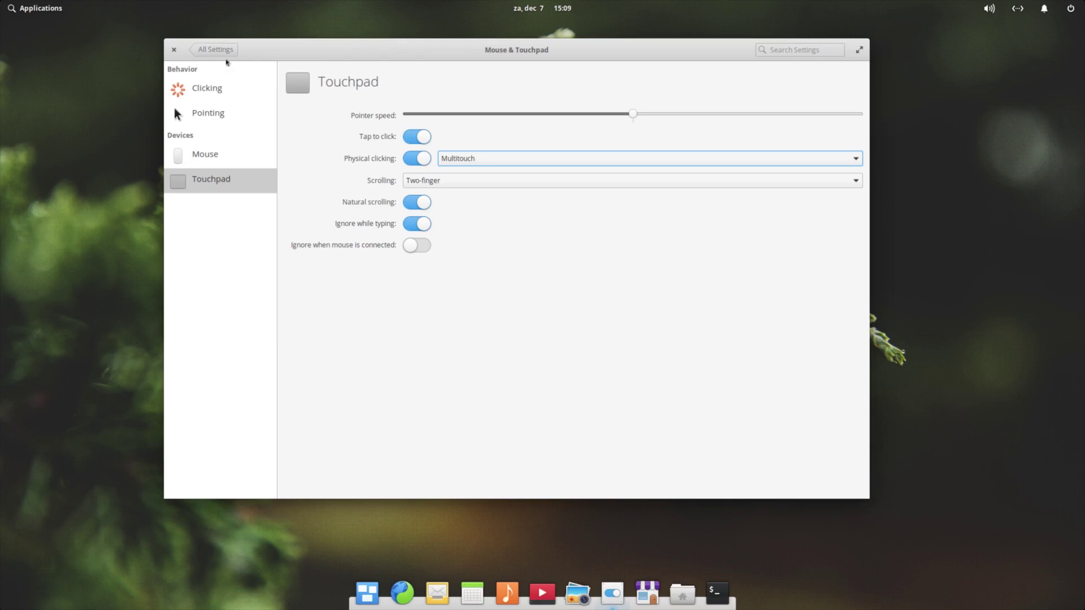
click(222, 52)
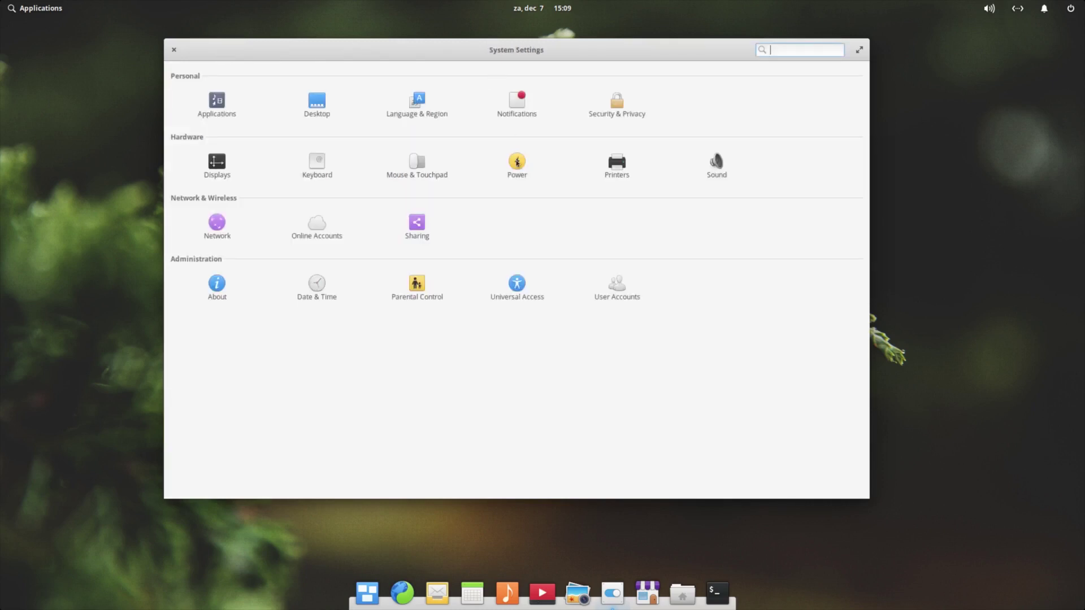
click(517, 162)
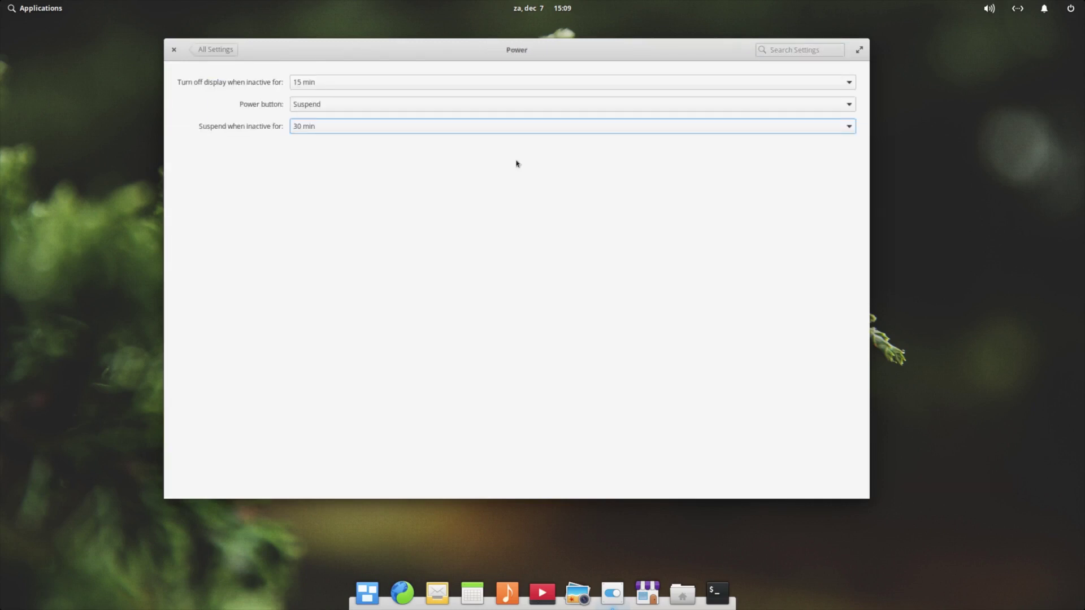
click(226, 53)
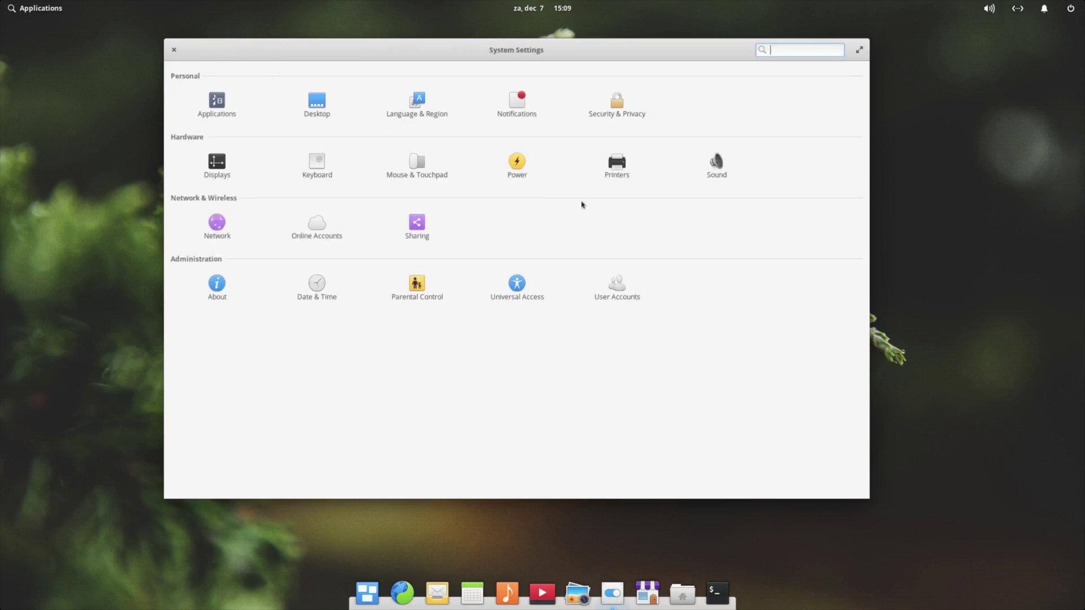
click(619, 174)
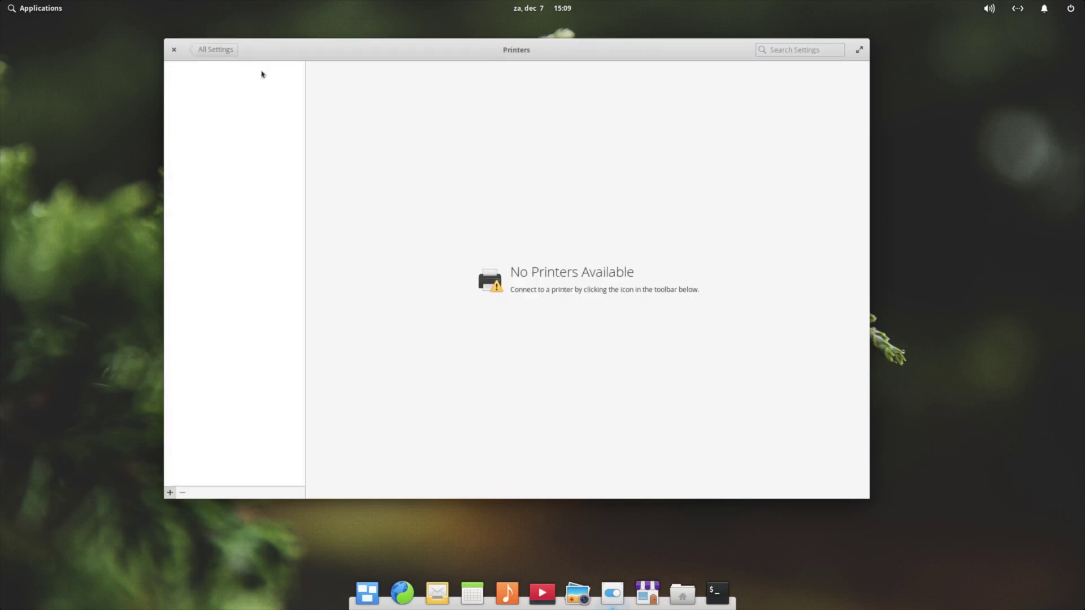
click(221, 50)
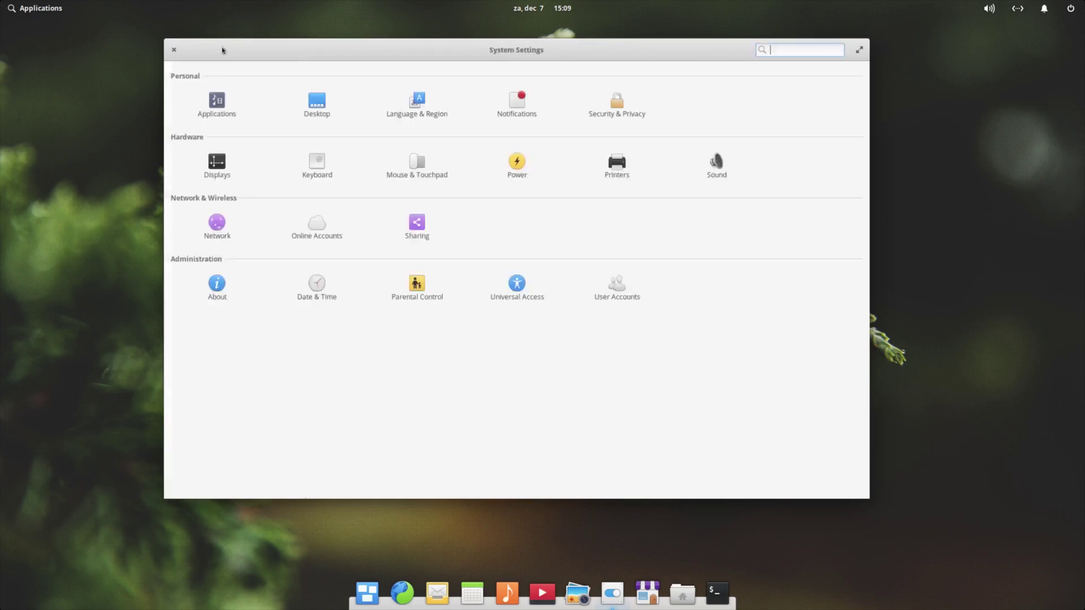
click(712, 165)
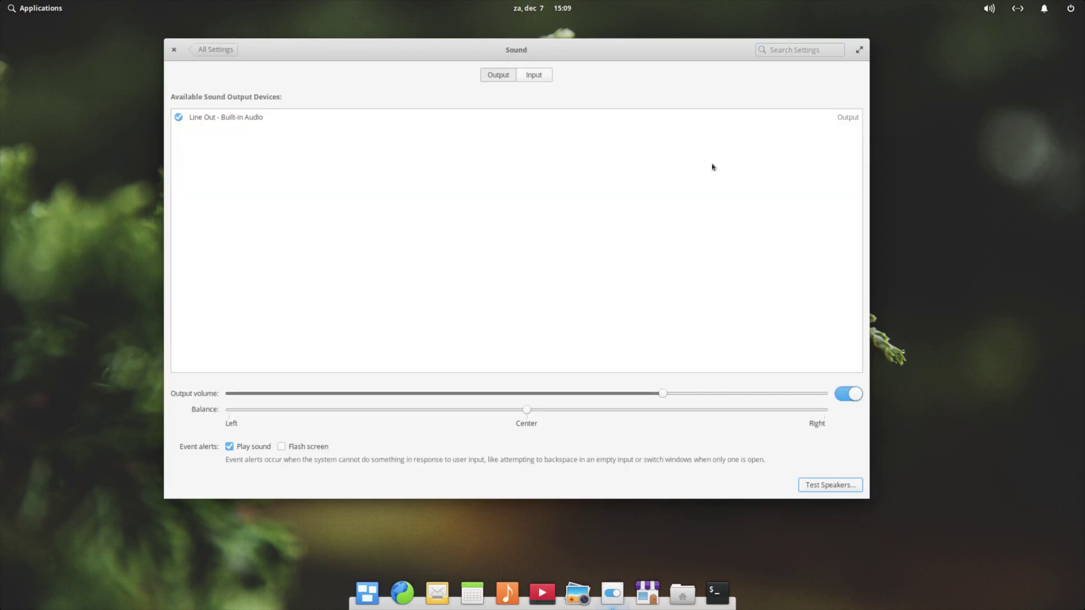
click(215, 51)
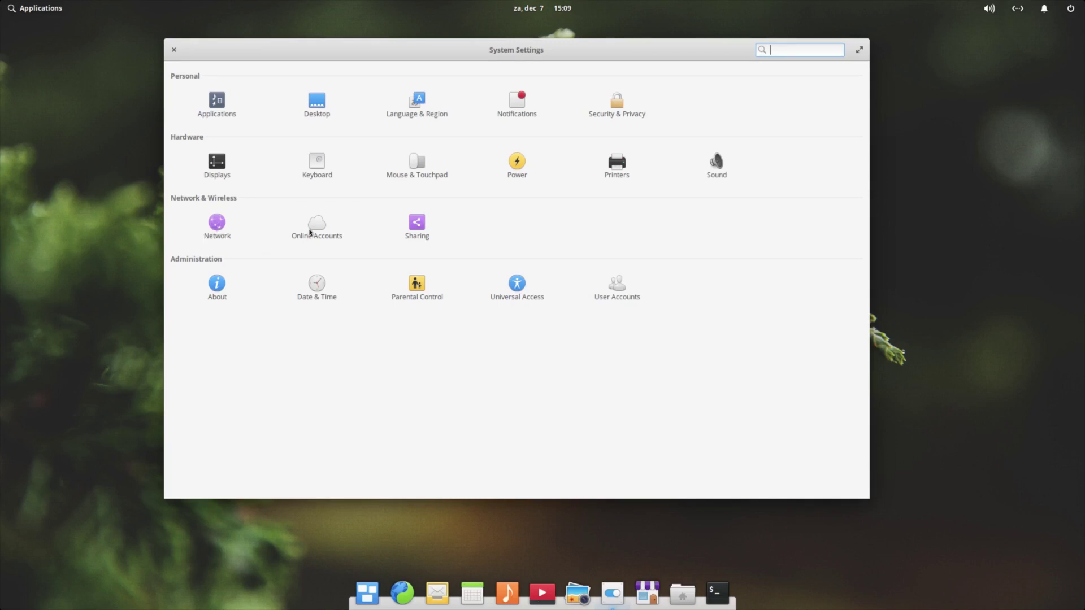
click(310, 233)
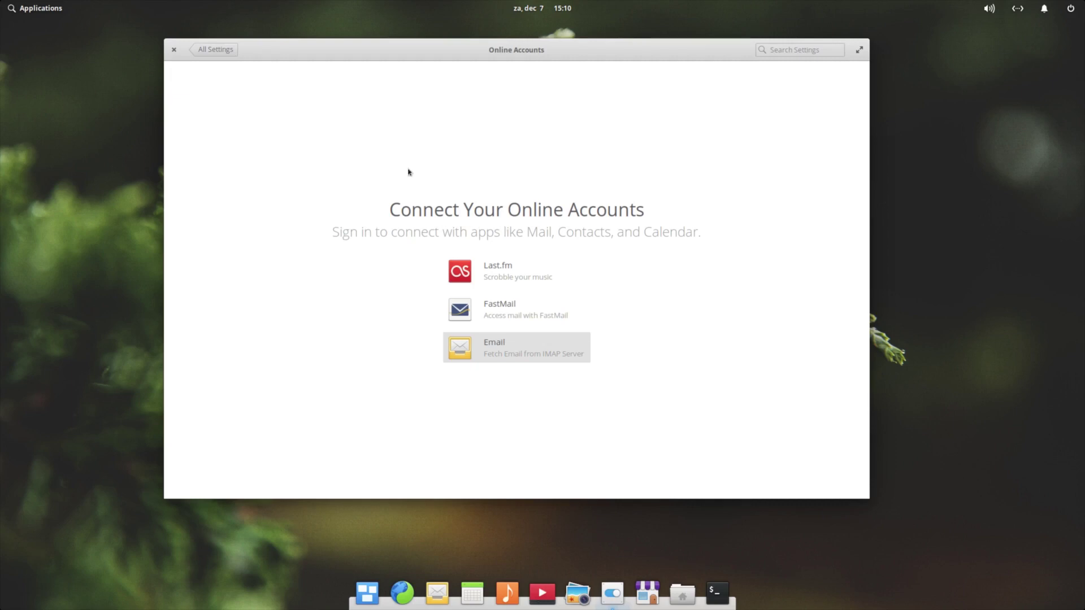
click(217, 50)
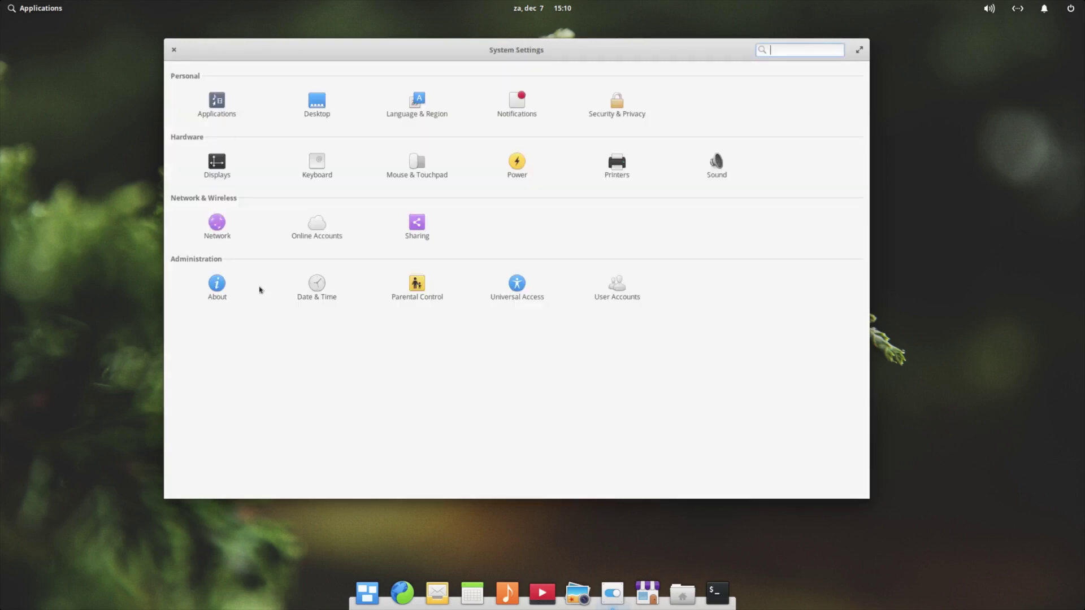
click(420, 229)
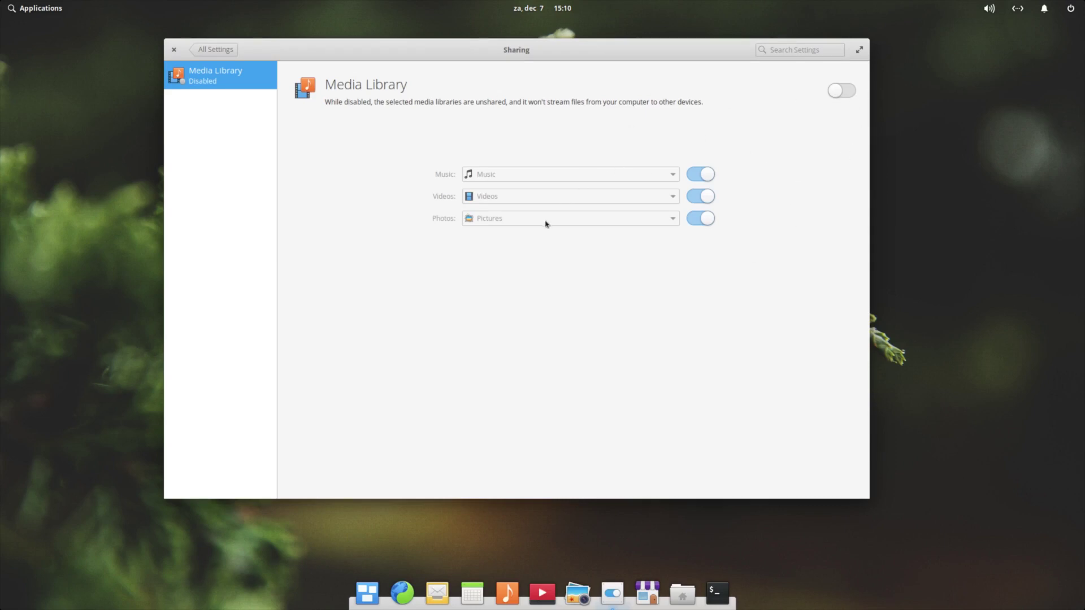
click(214, 49)
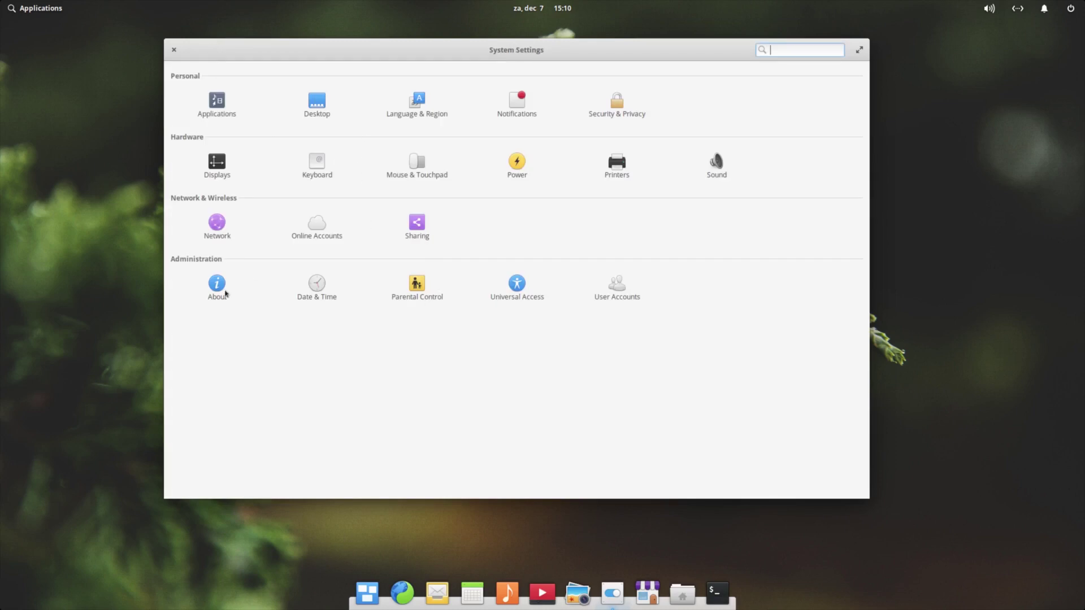
click(217, 285)
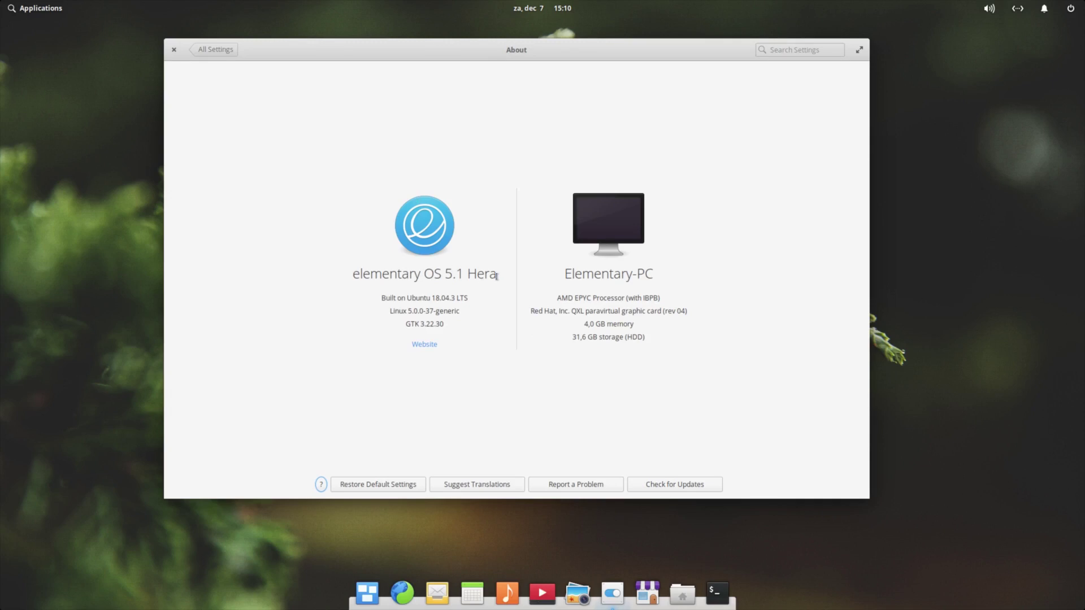
drag(461, 311, 388, 311)
drag(451, 326, 401, 326)
drag(672, 298, 540, 286)
click(219, 51)
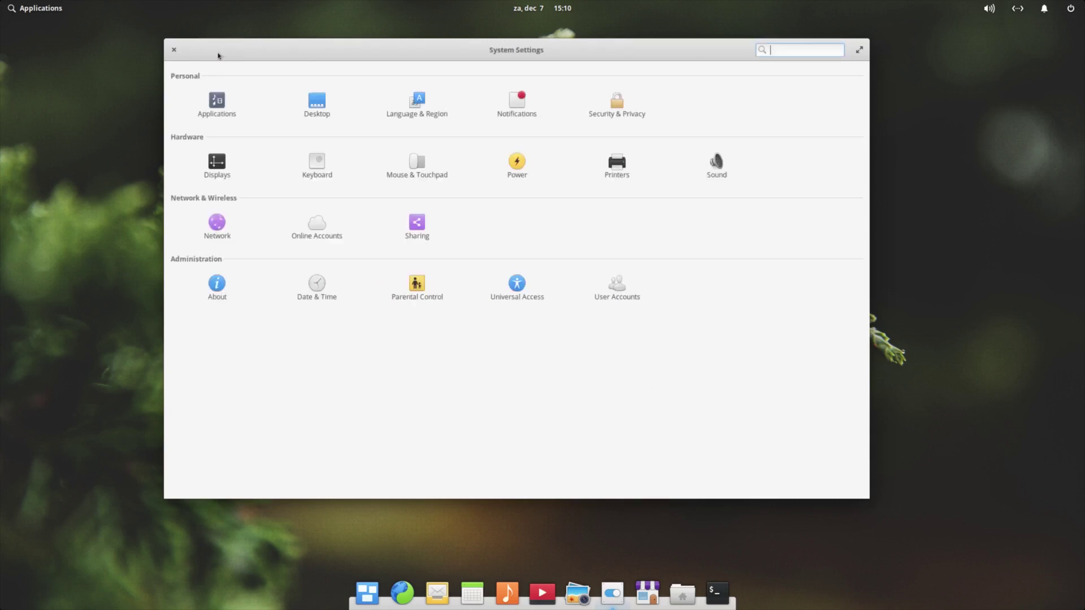
Open Date & Time, which freezes System Settings, and toggle the applications launcher
click(324, 292)
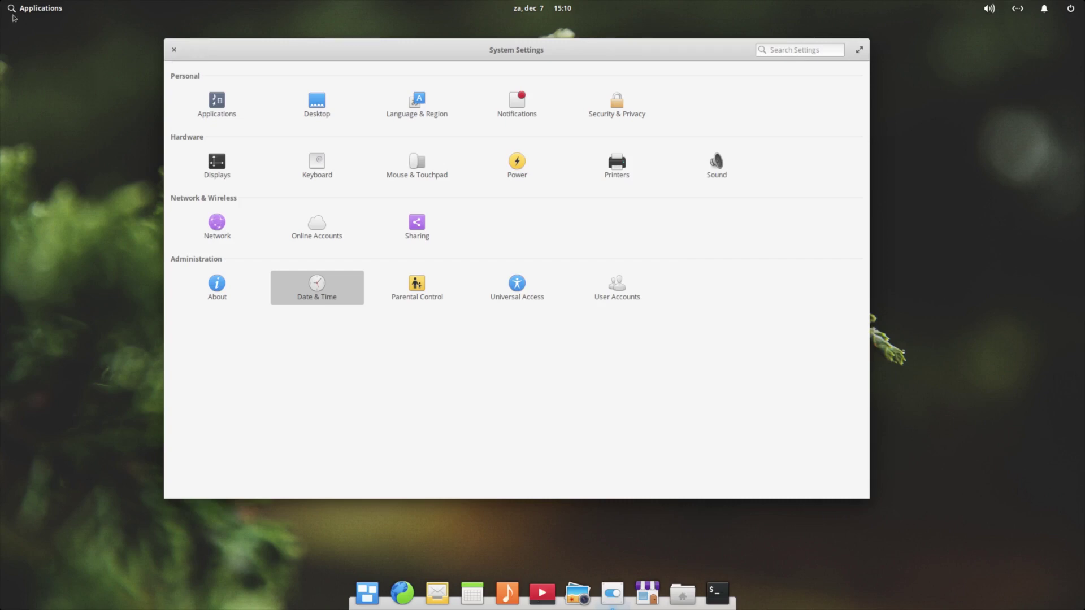
click(18, 13)
click(18, 14)
click(17, 13)
click(18, 13)
click(18, 14)
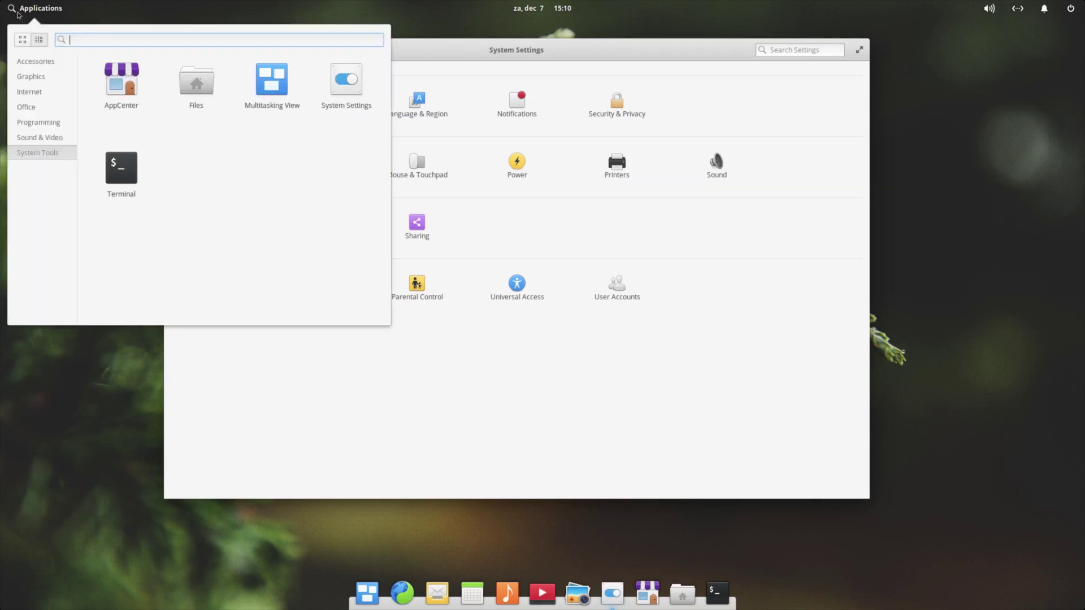
click(18, 14)
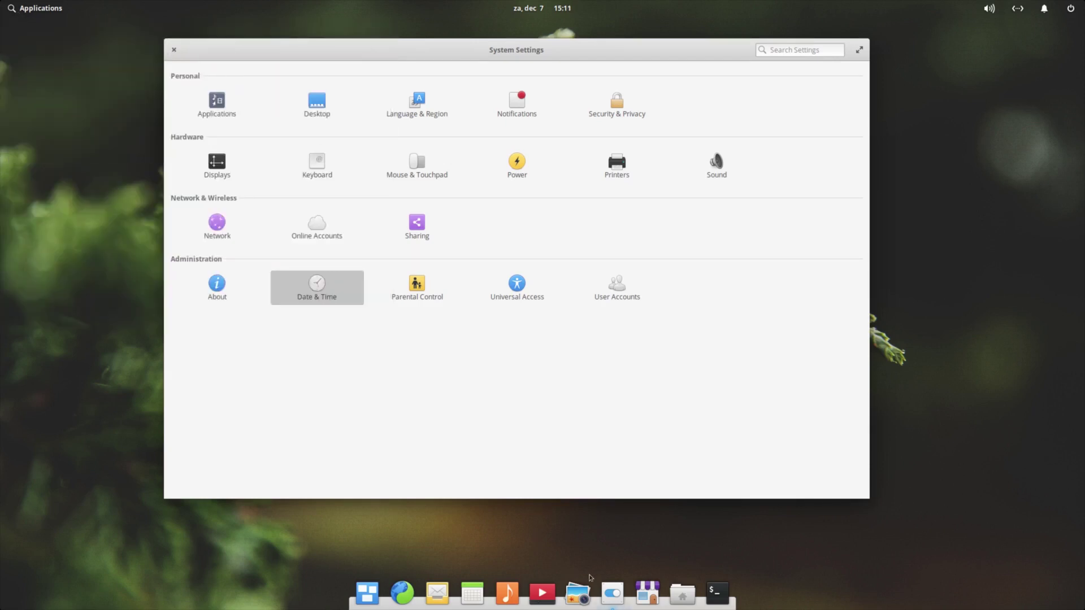
Close System Settings from its dock menu, force-quit it, and relaunch it
right_click(612, 594)
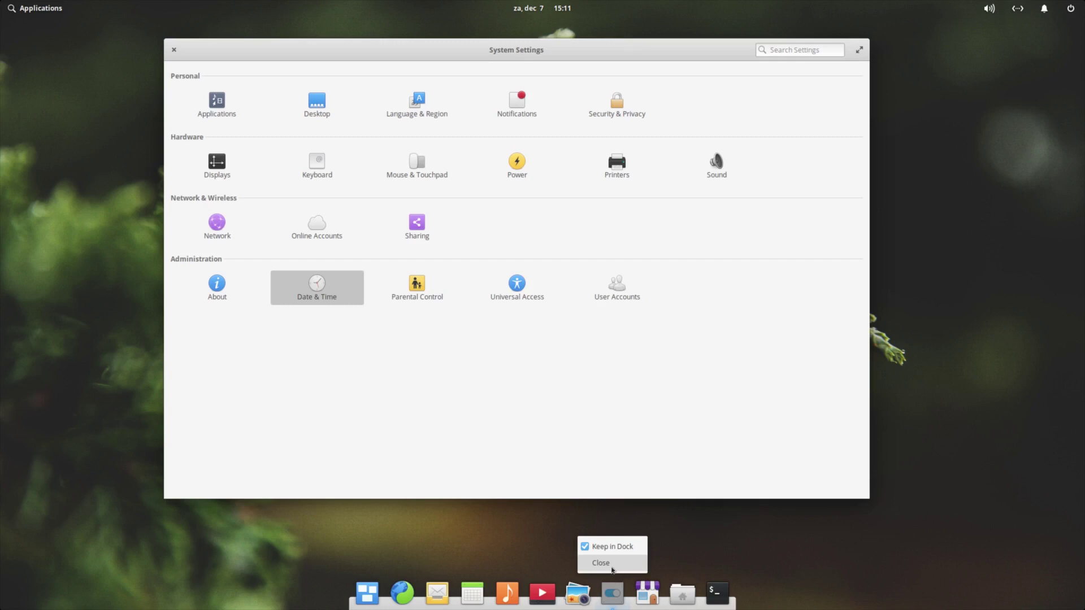
click(601, 563)
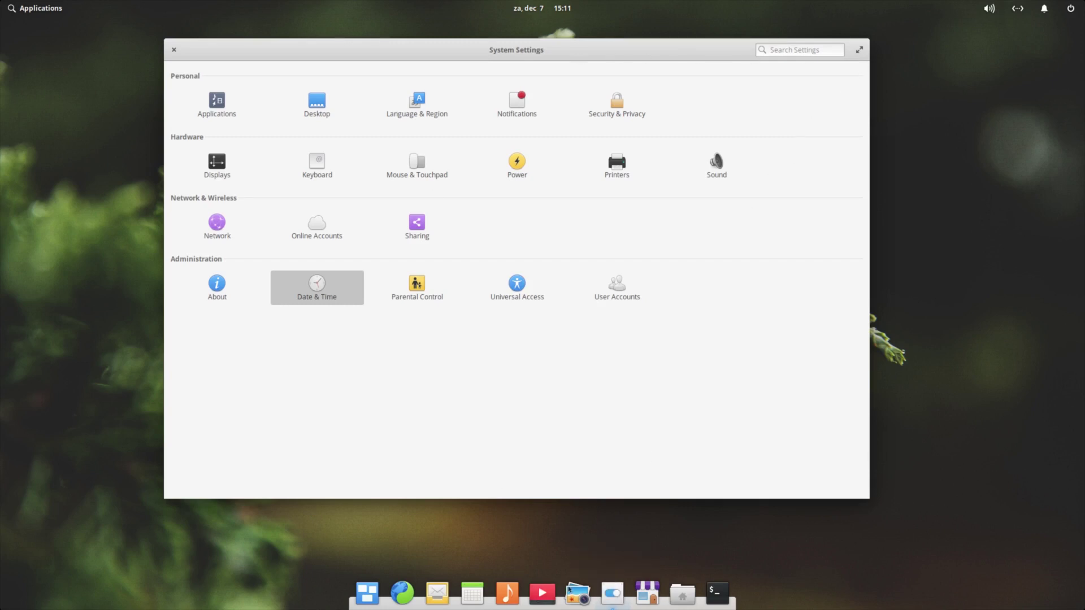
click(612, 594)
click(611, 595)
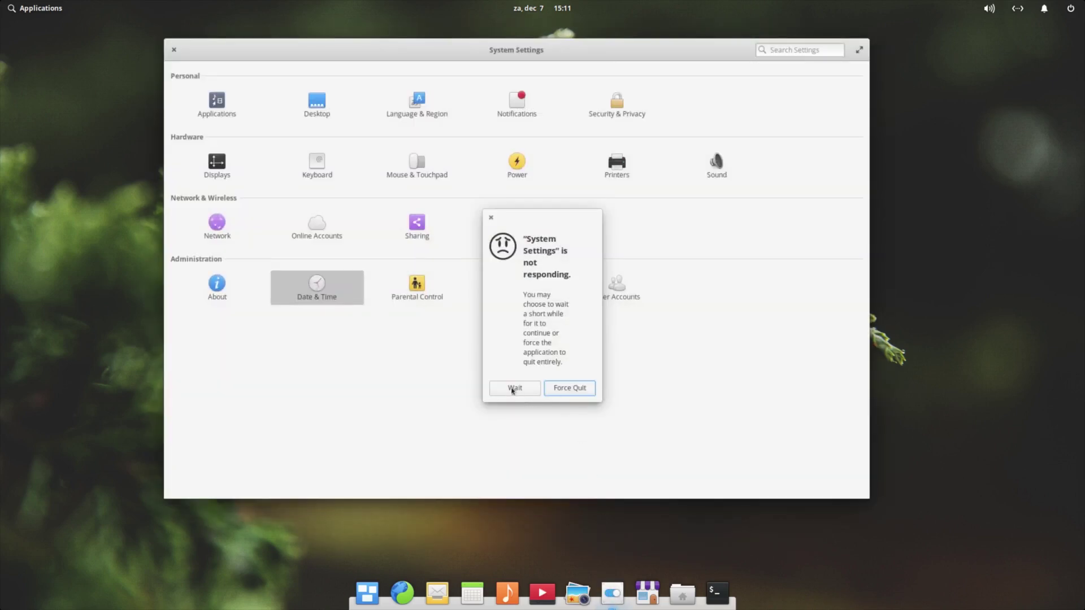
click(571, 387)
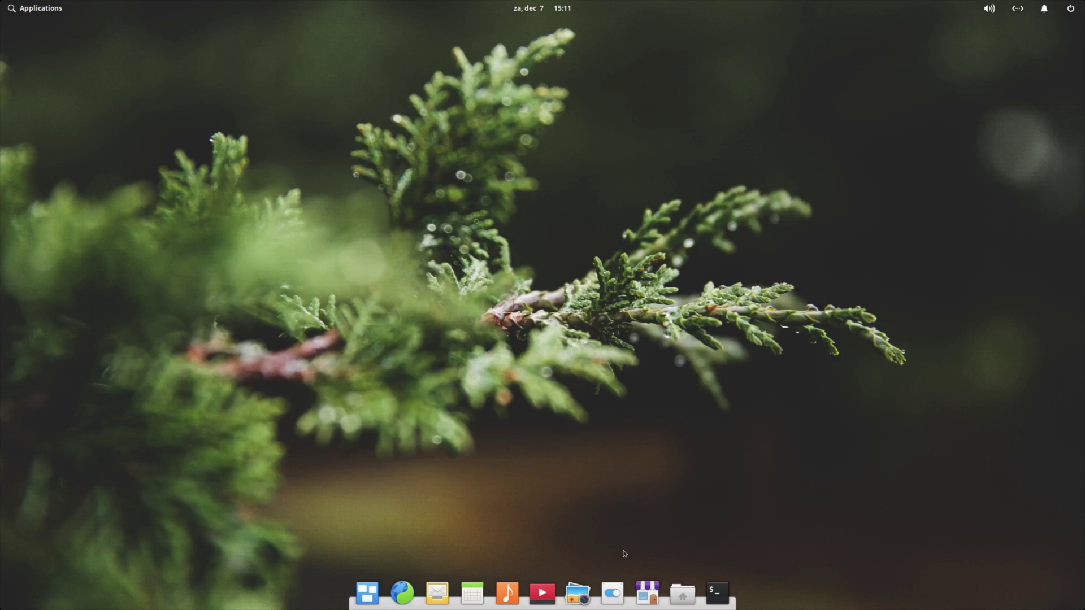
click(611, 593)
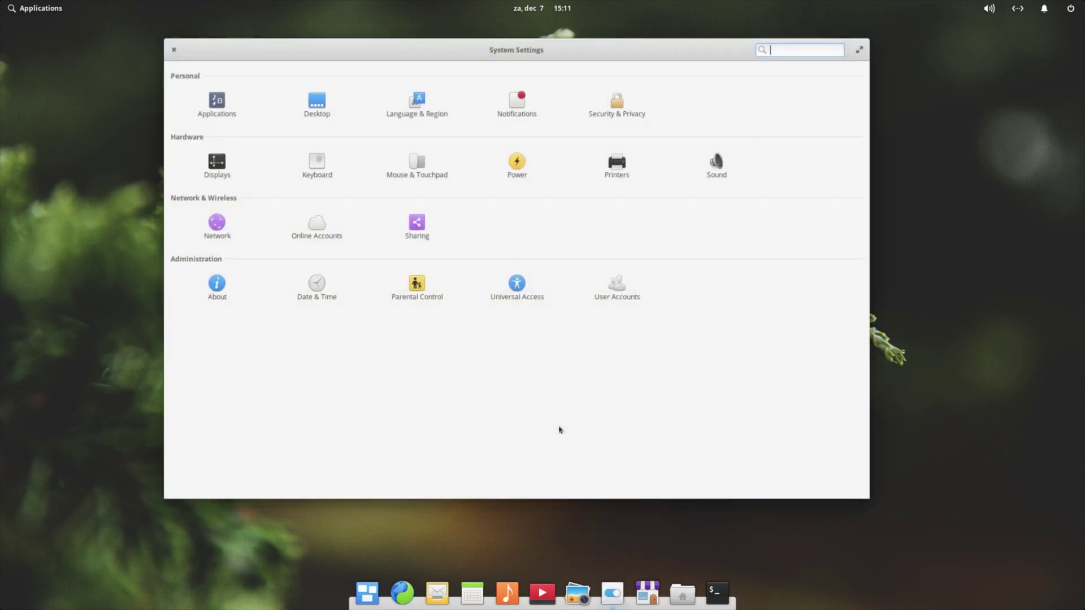
In Date & Time, keep the 24h clock format and switch on Show week numbers
click(314, 286)
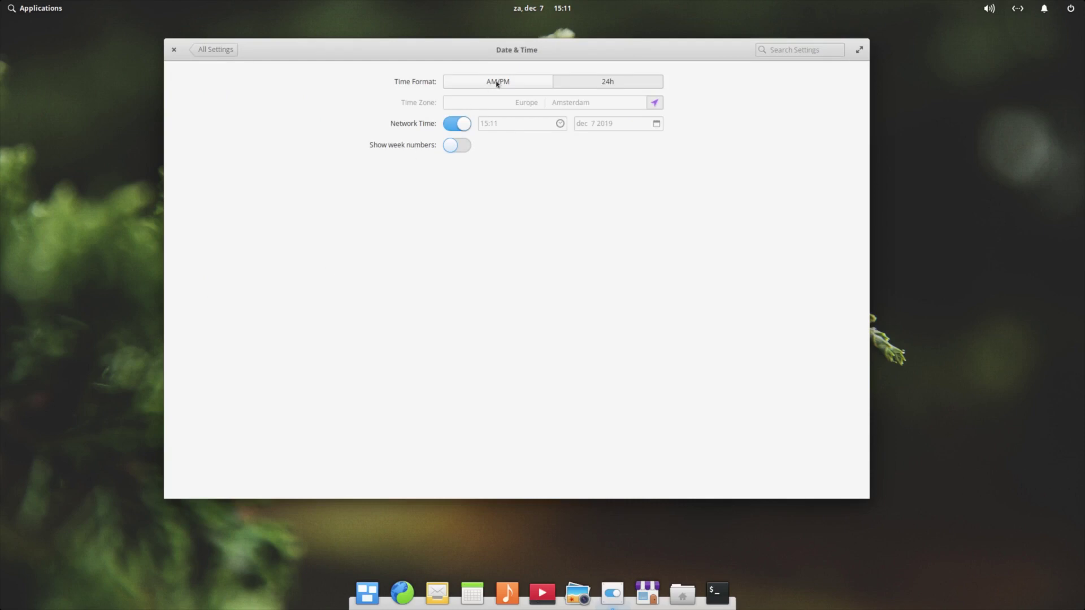
click(528, 84)
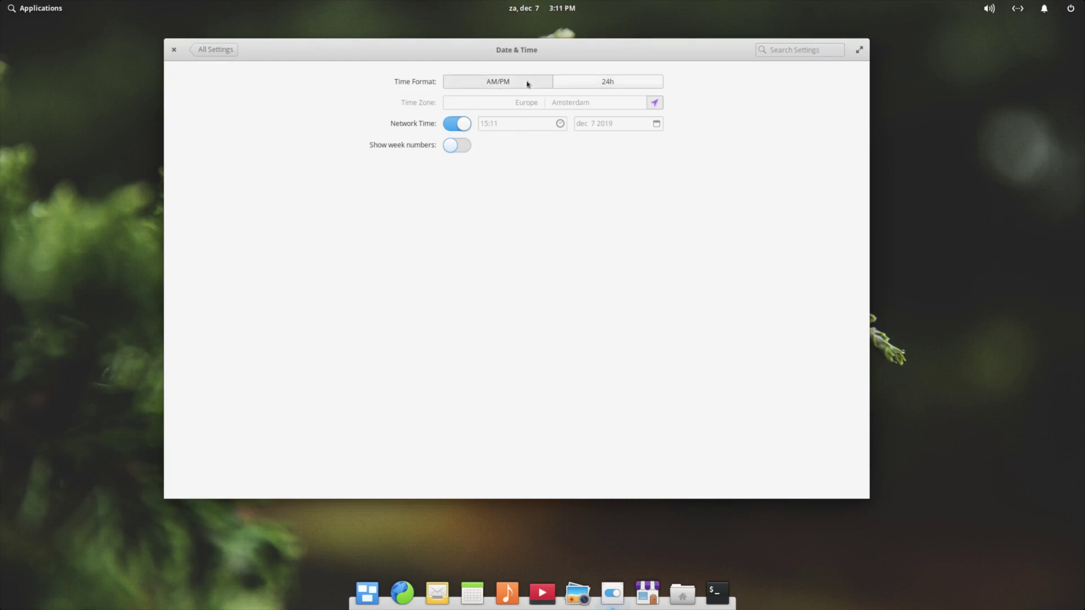
click(604, 84)
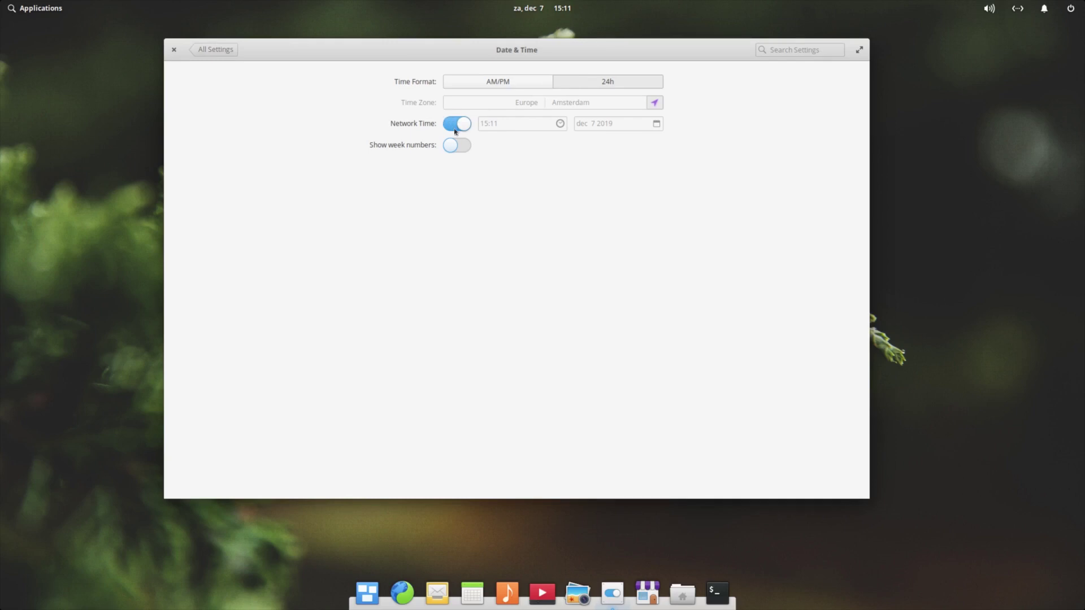
click(469, 149)
click(214, 50)
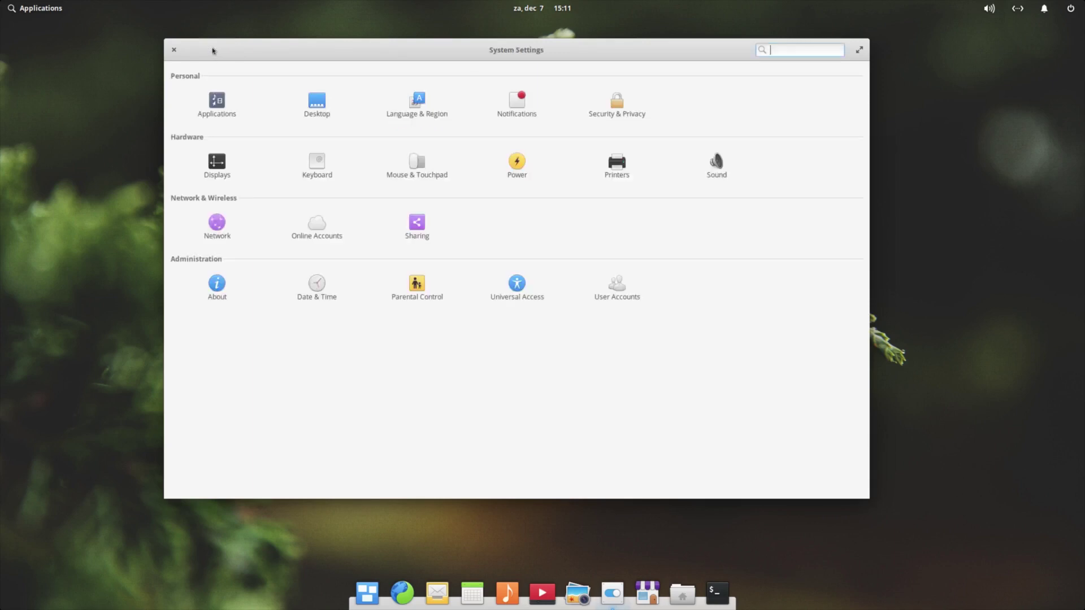
click(419, 290)
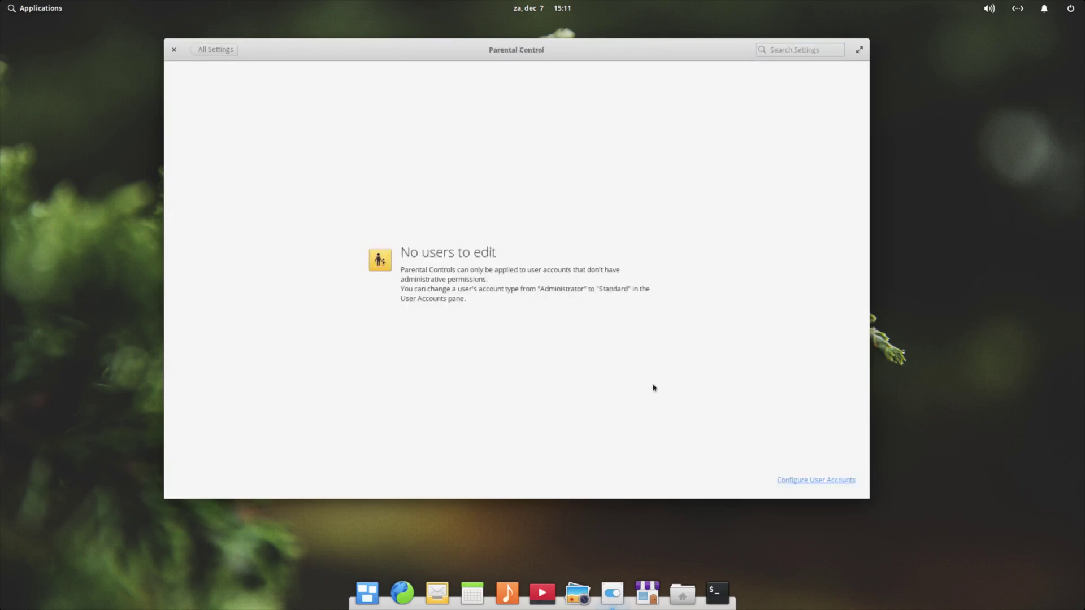
click(220, 52)
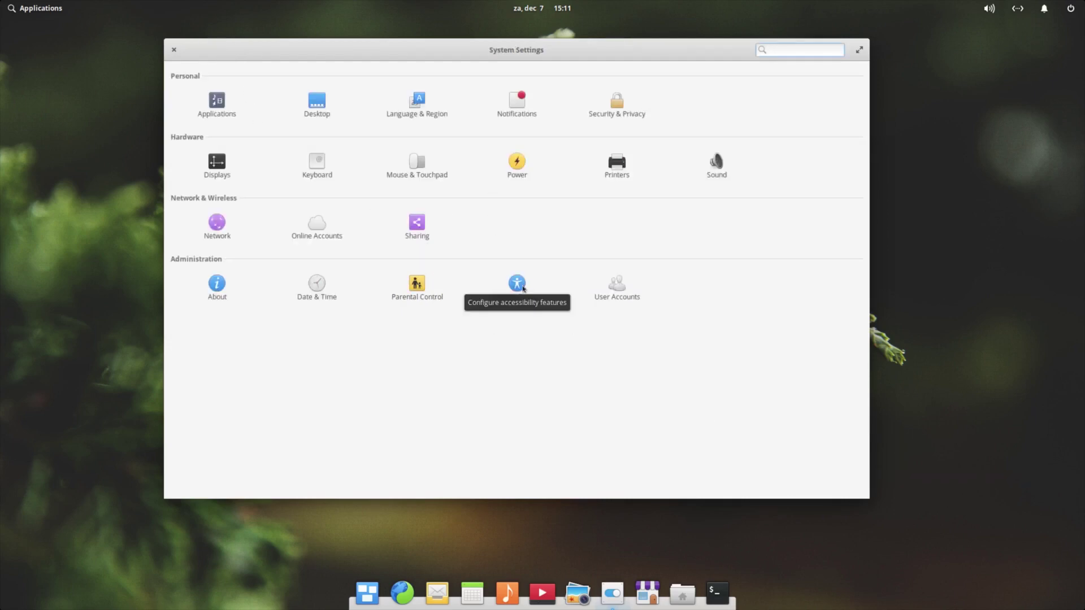
click(625, 292)
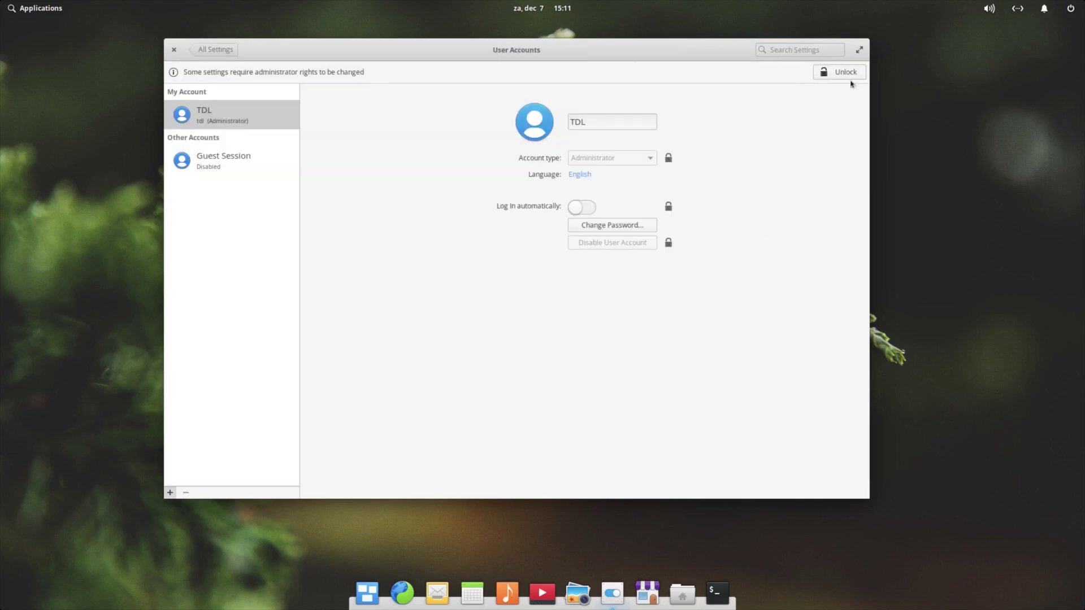
click(170, 493)
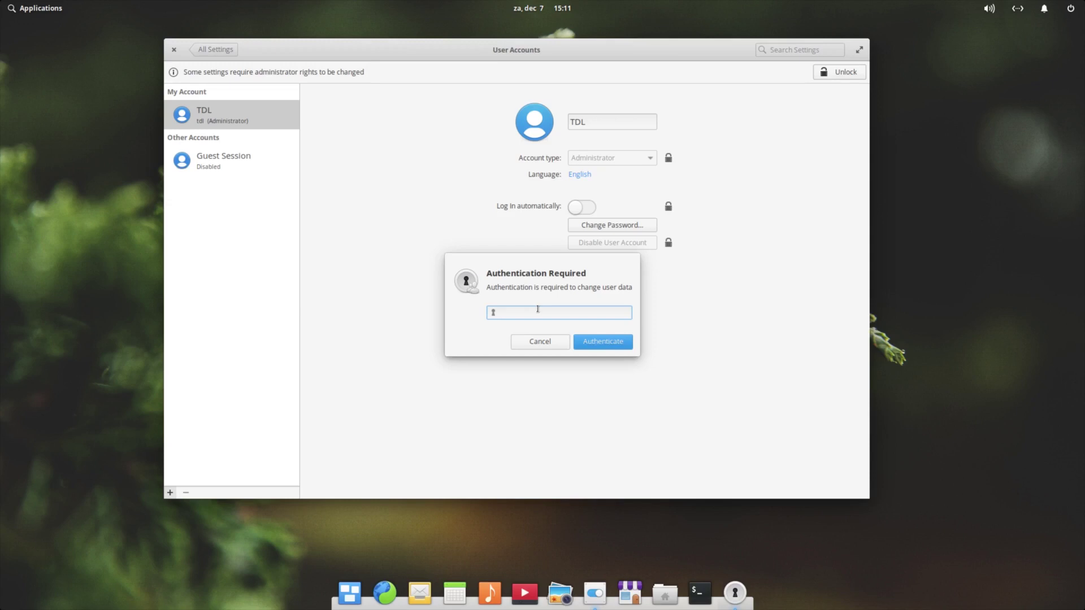
text(•••••••••)
key(Return)
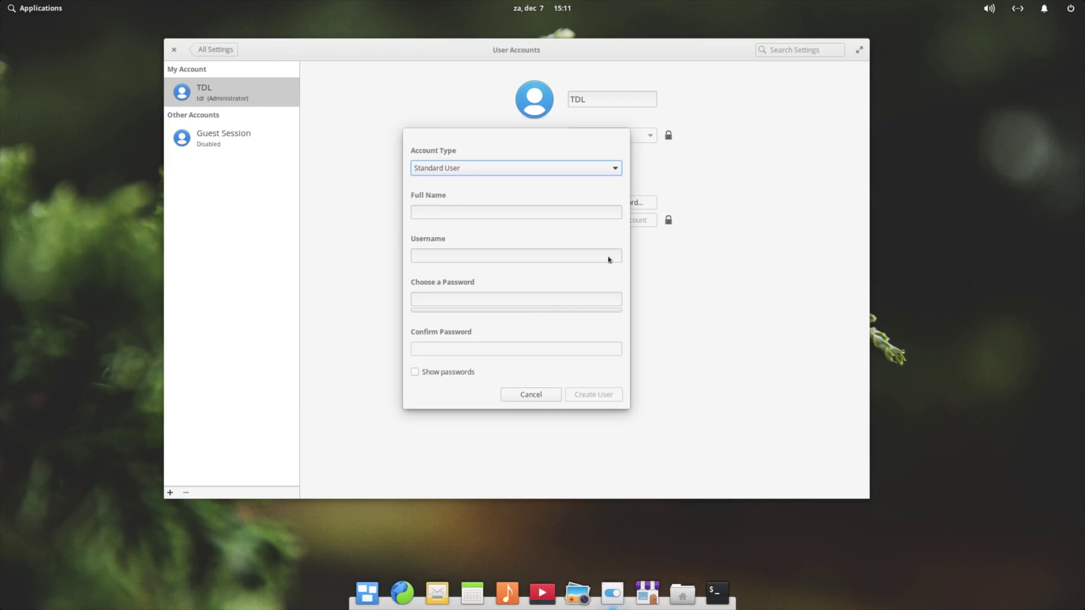
click(506, 171)
click(505, 171)
click(553, 395)
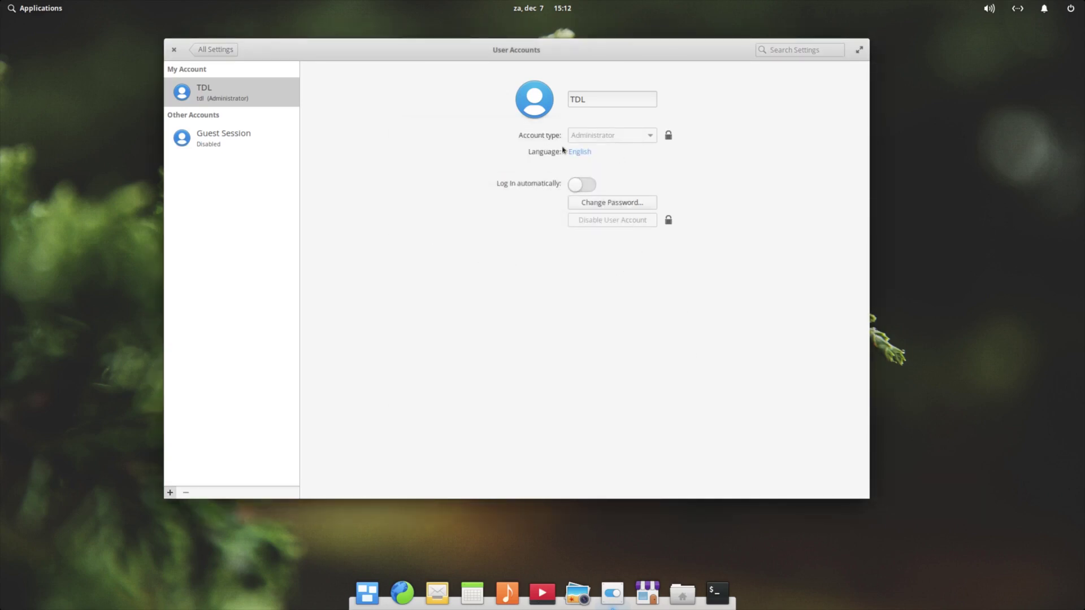
click(210, 52)
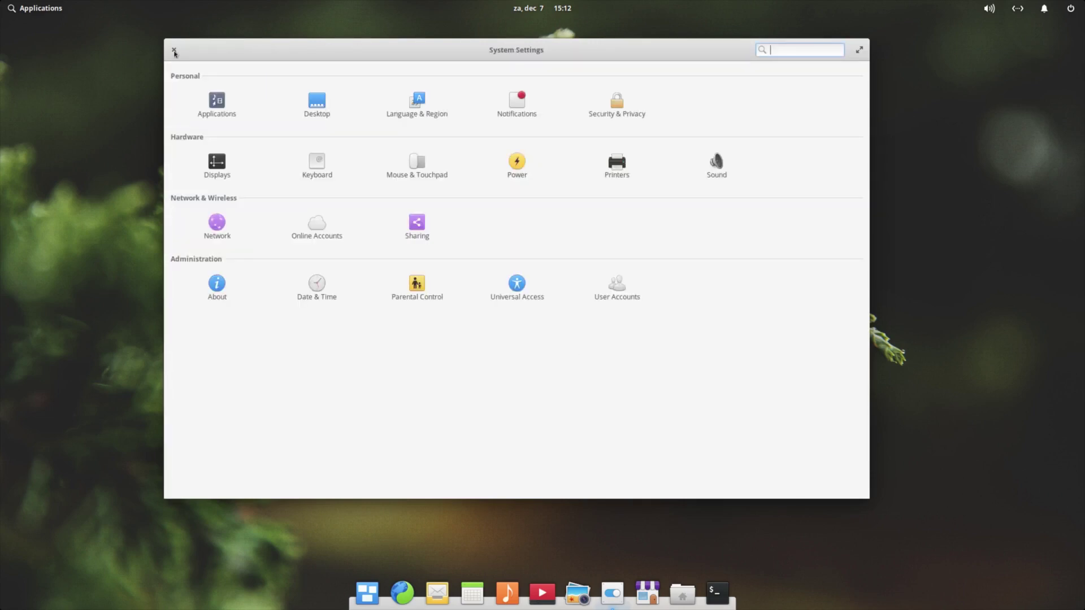
Close System Settings, then launch Terminal and close its window
click(174, 50)
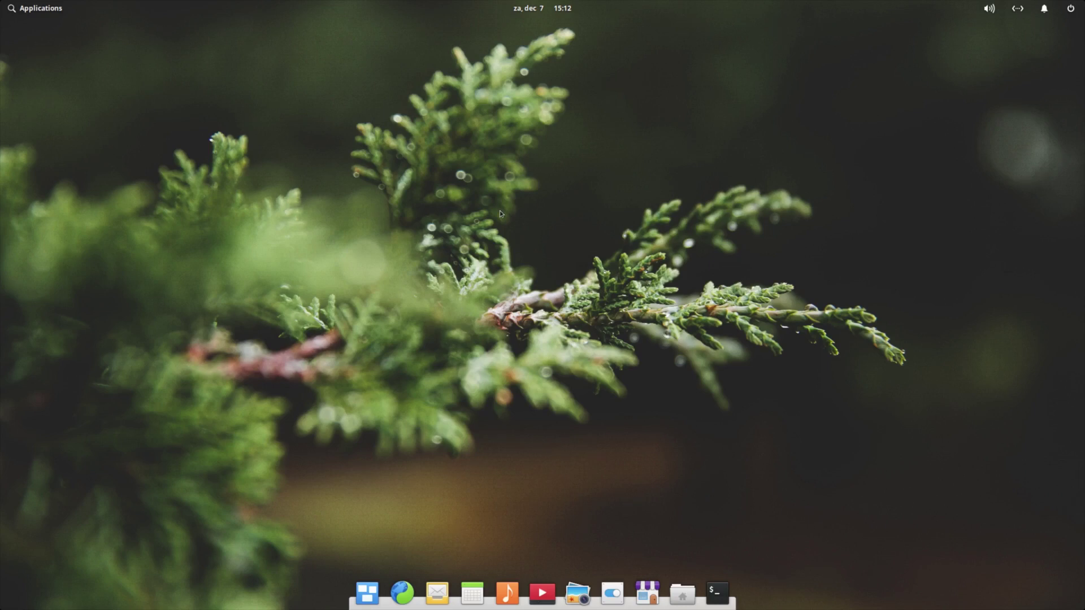
click(719, 594)
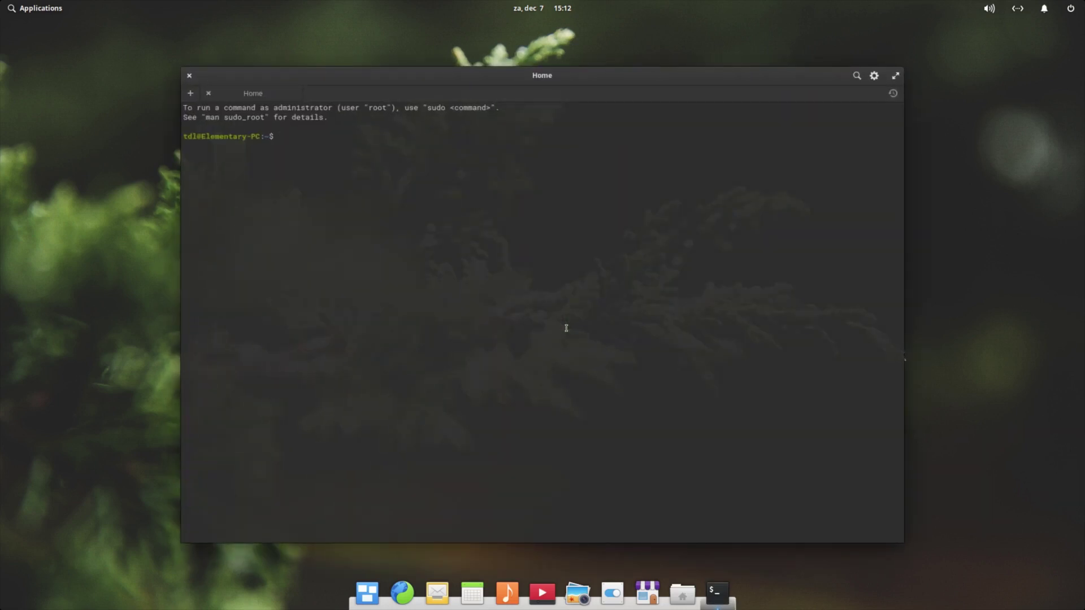
click(189, 75)
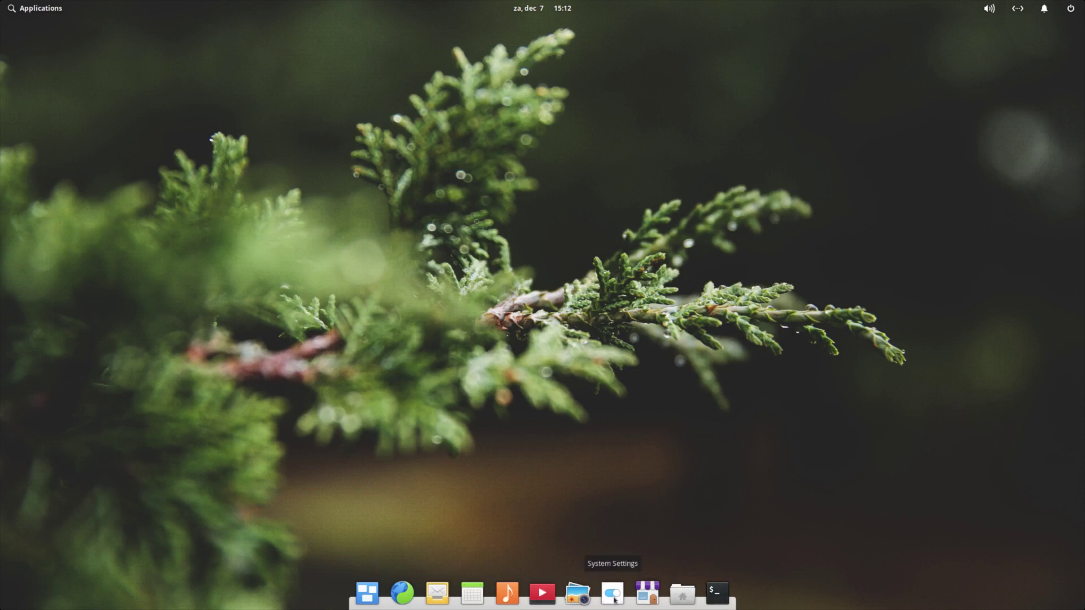
Launch AppCenter and scroll its Home page down to the Categories grid
click(648, 594)
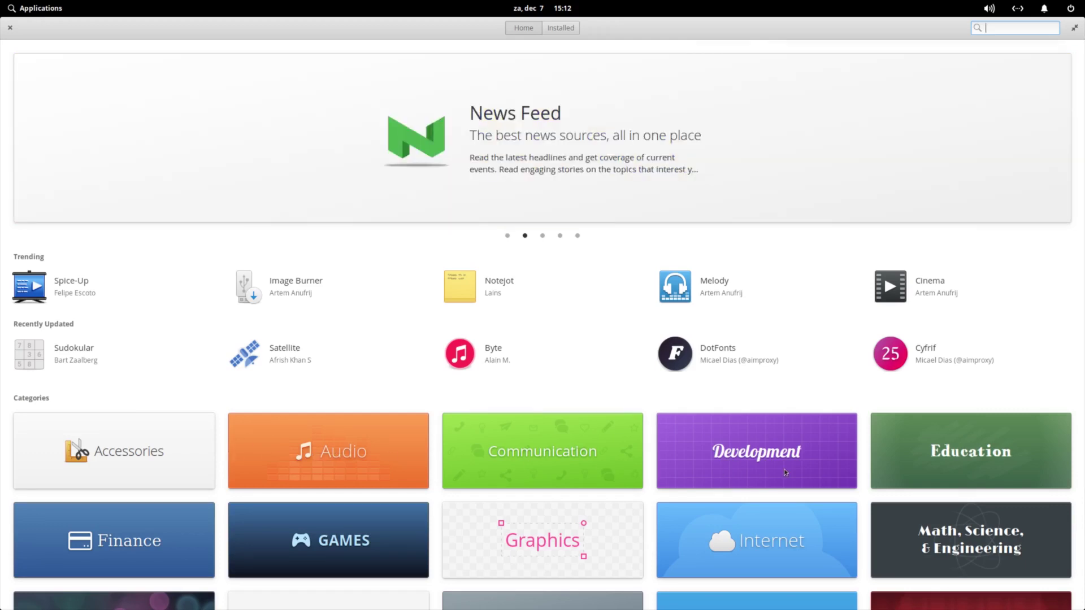
scroll(784, 473, down, 5)
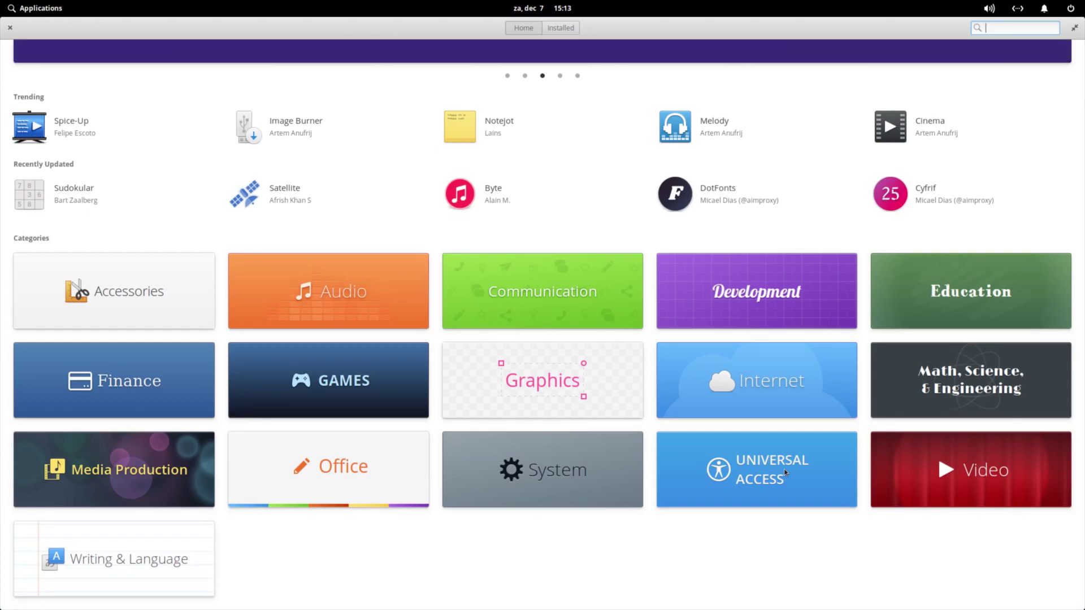
scroll(784, 472, up, 5)
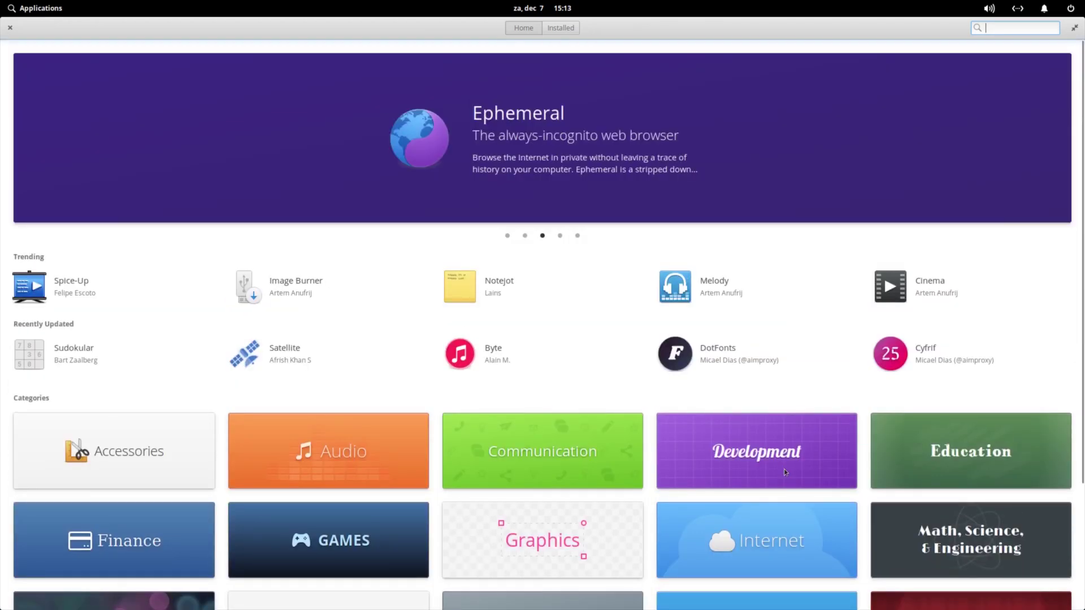
scroll(784, 473, down, 5)
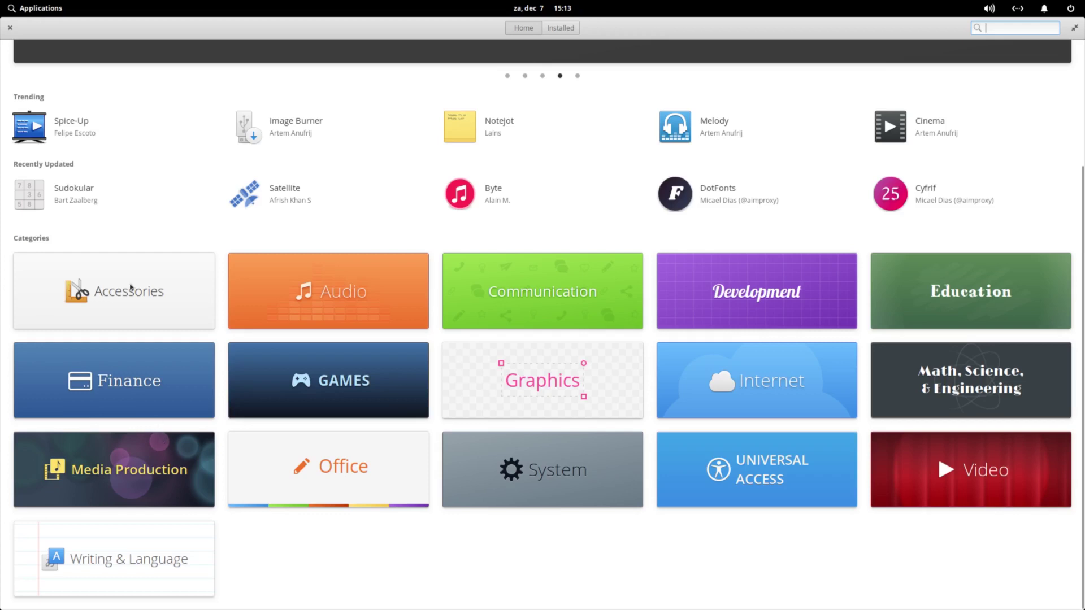
Open the Office category and search for 'libre', 'libra' and 'writer'
click(376, 455)
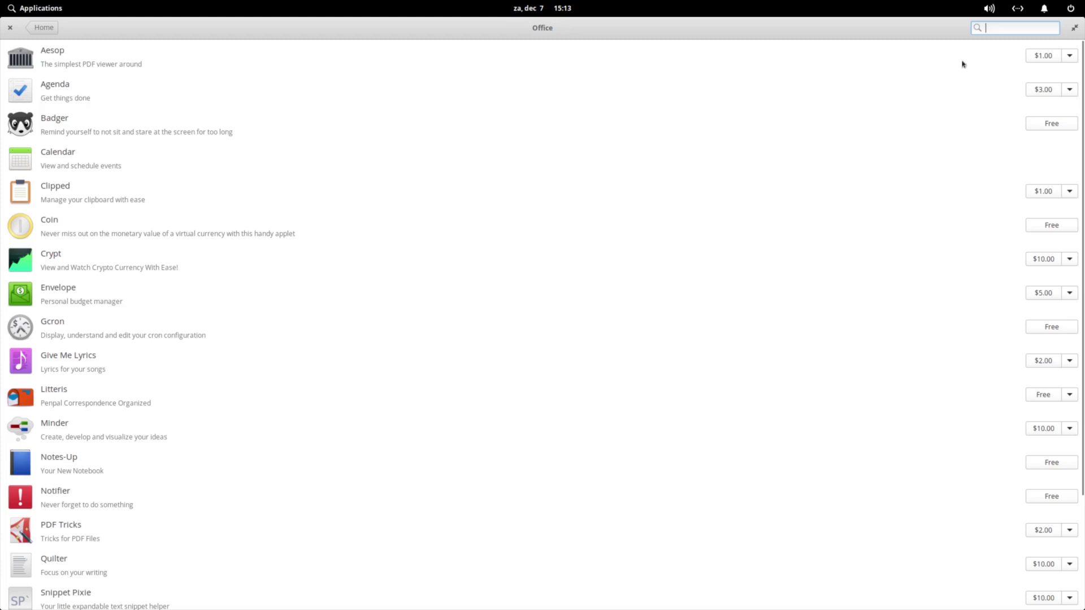
text(li)
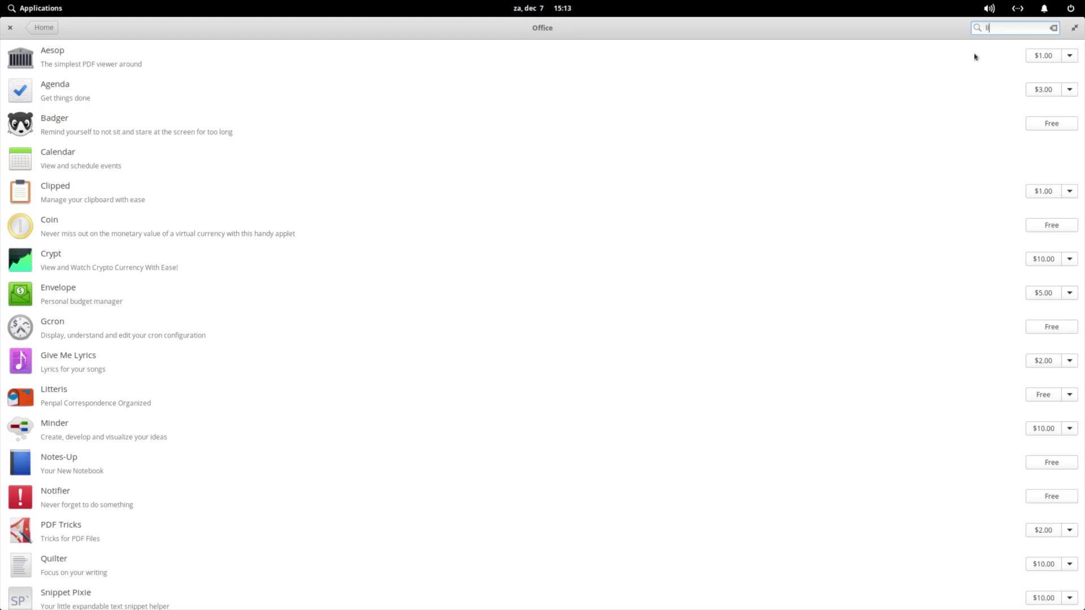
text(bre)
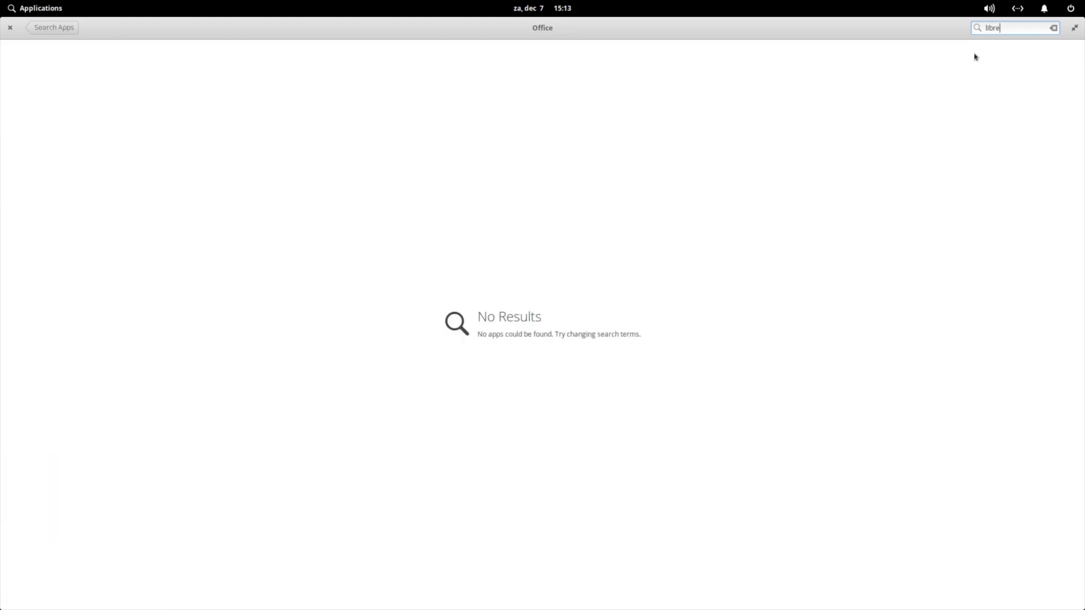
key(BackSpace)
text(a)
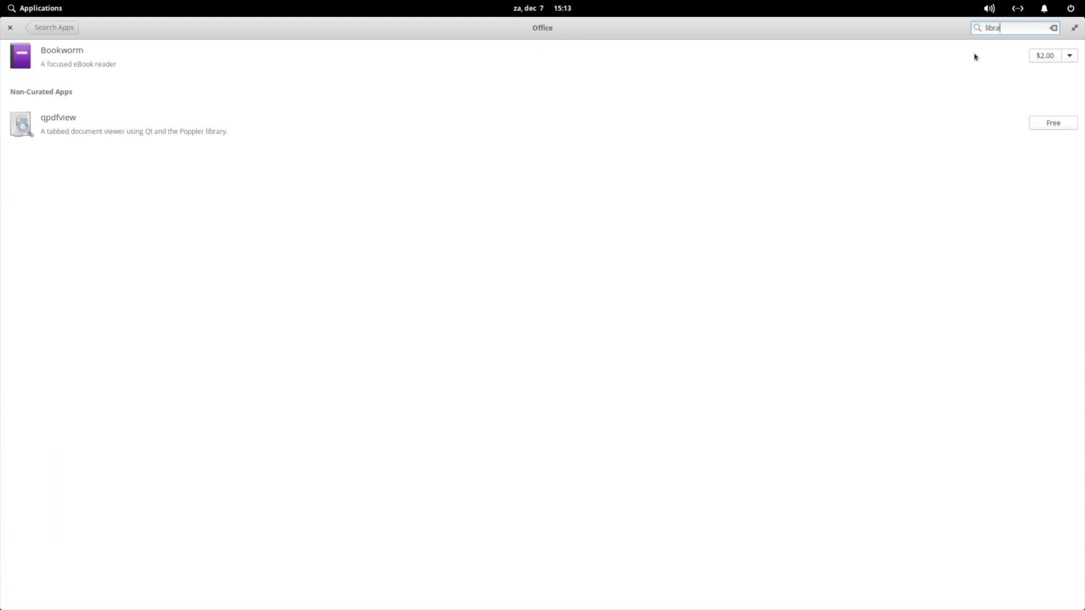
key(BackSpace)
key(BackSpace)
key(BackSpace)
key(BackSpace)
key(BackSpace)
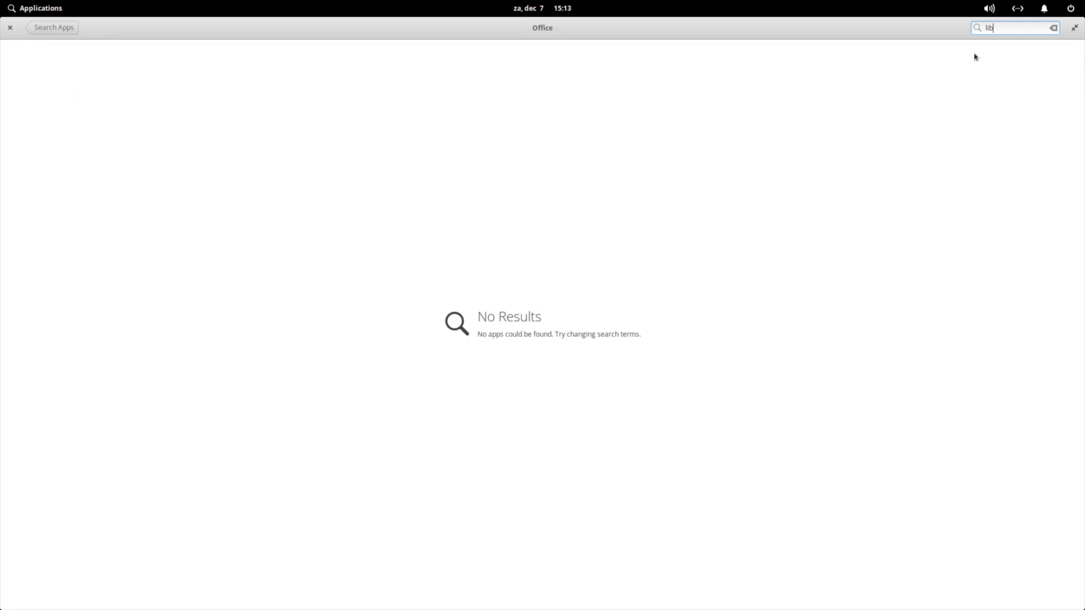
text(writer)
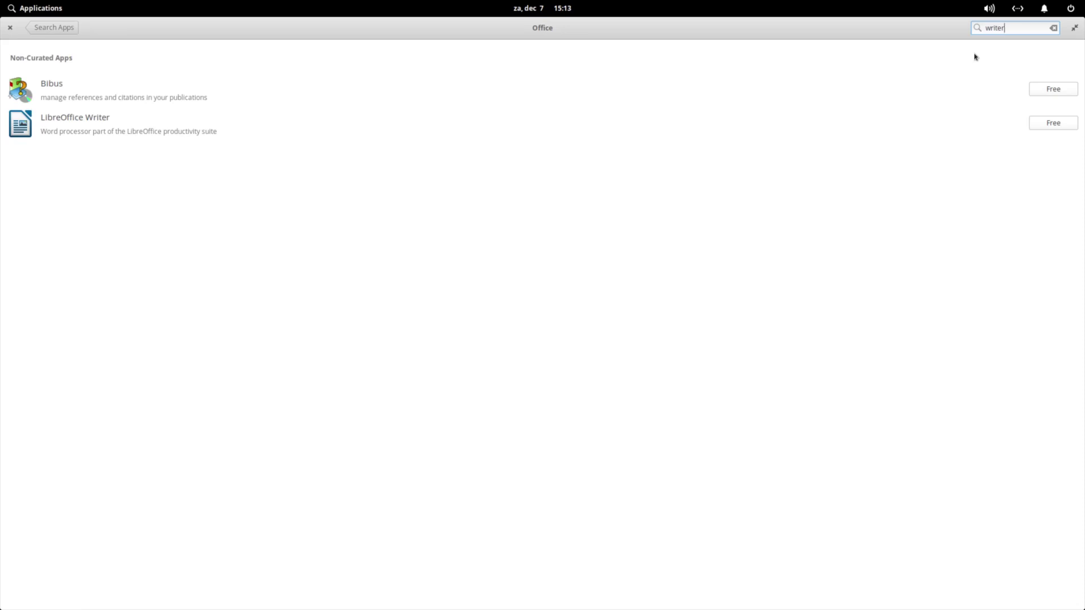
key(BackSpace)
key(BackSpace)
key(BackSpace)
key(BackSpace)
key(BackSpace)
key(BackSpace)
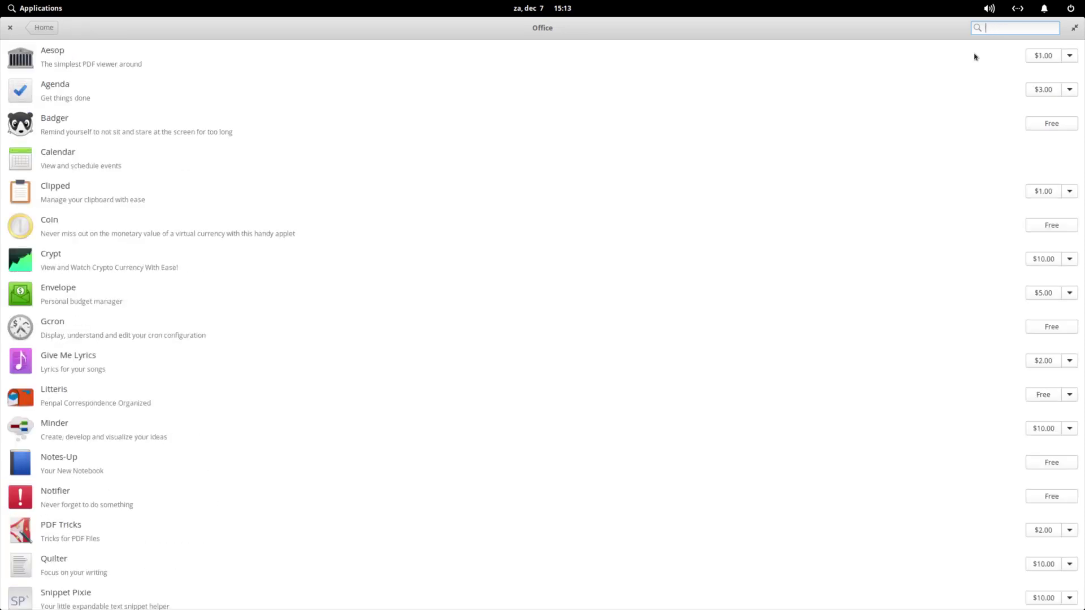
Search 'libre' and 'writer' again, fixing typos, then clear the search field
text(libre)
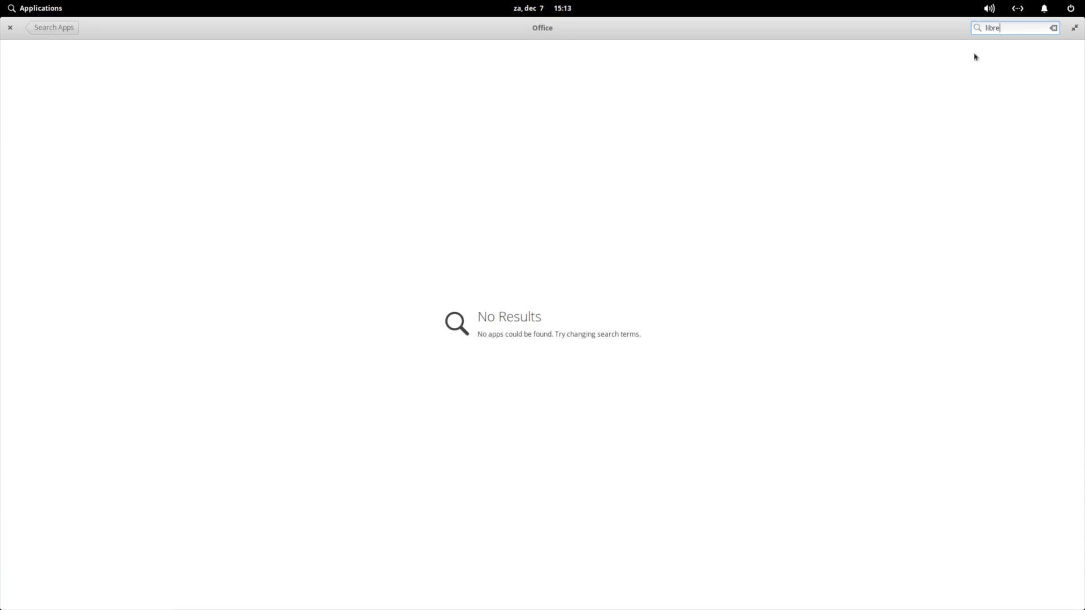
key(BackSpace)
key(BackSpace)
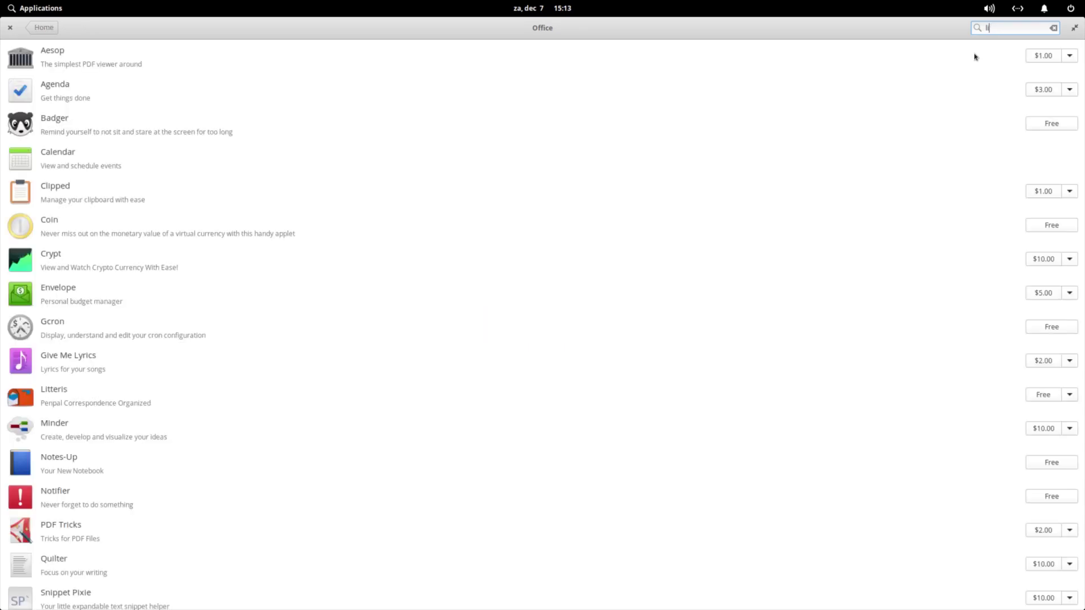
key(BackSpace)
key(BackSpace)
text(wirter)
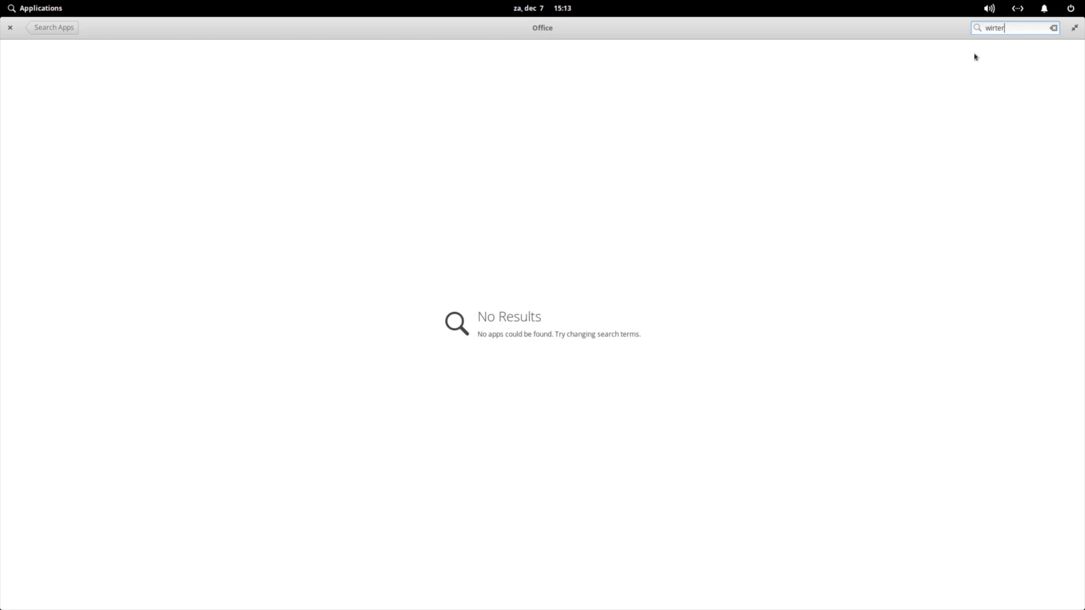
key(BackSpace)
key(BackSpace)
key(BackSpace)
key(BackSpace)
key(BackSpace)
key(BackSpace)
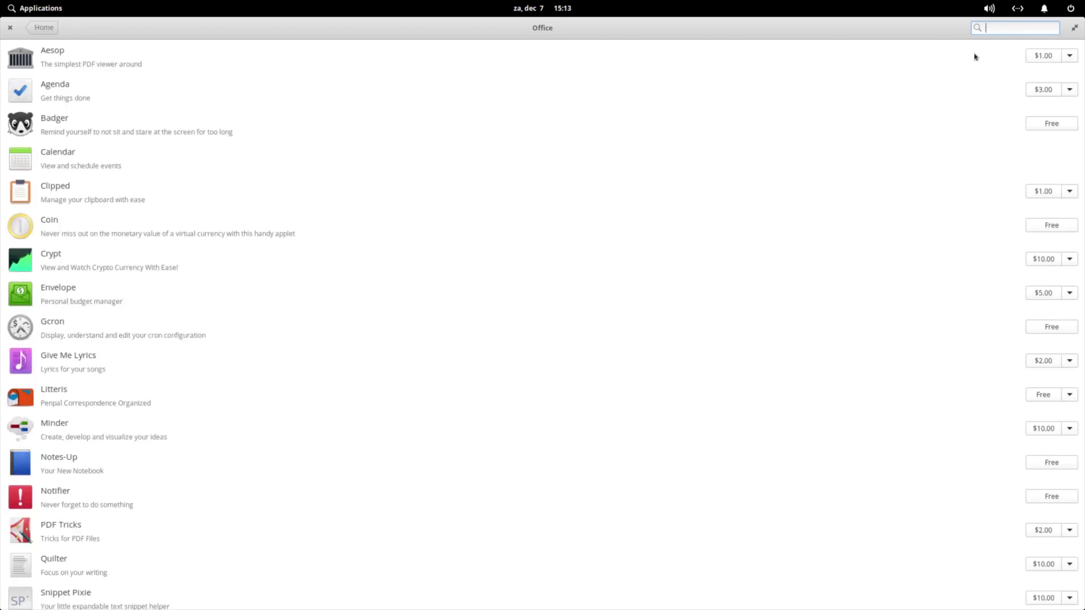
text(witer)
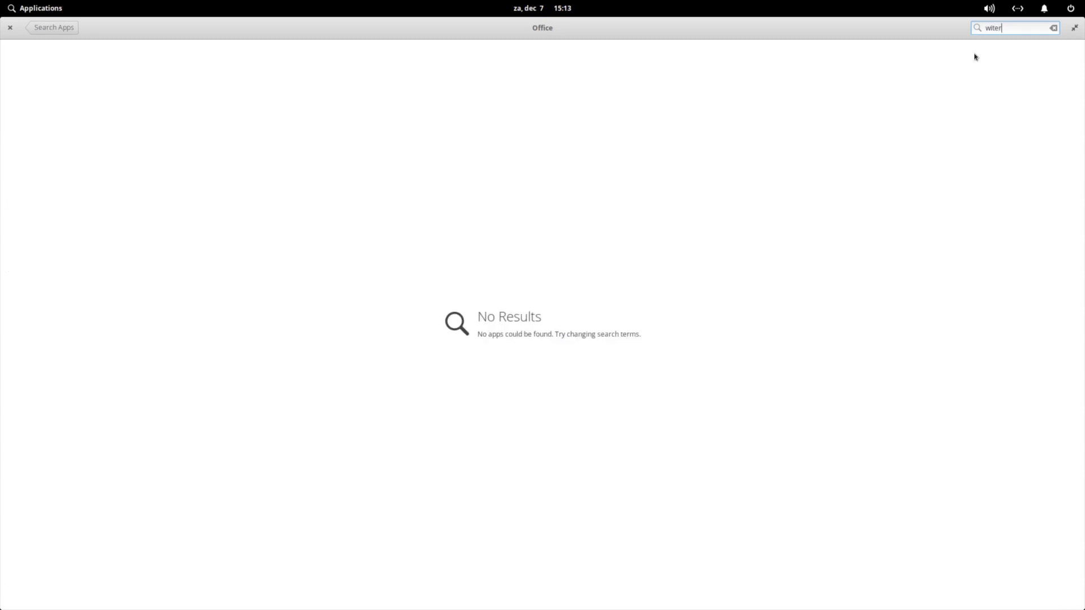
key(BackSpace)
key(BackSpace)
key(BackSpace)
key(BackSpace)
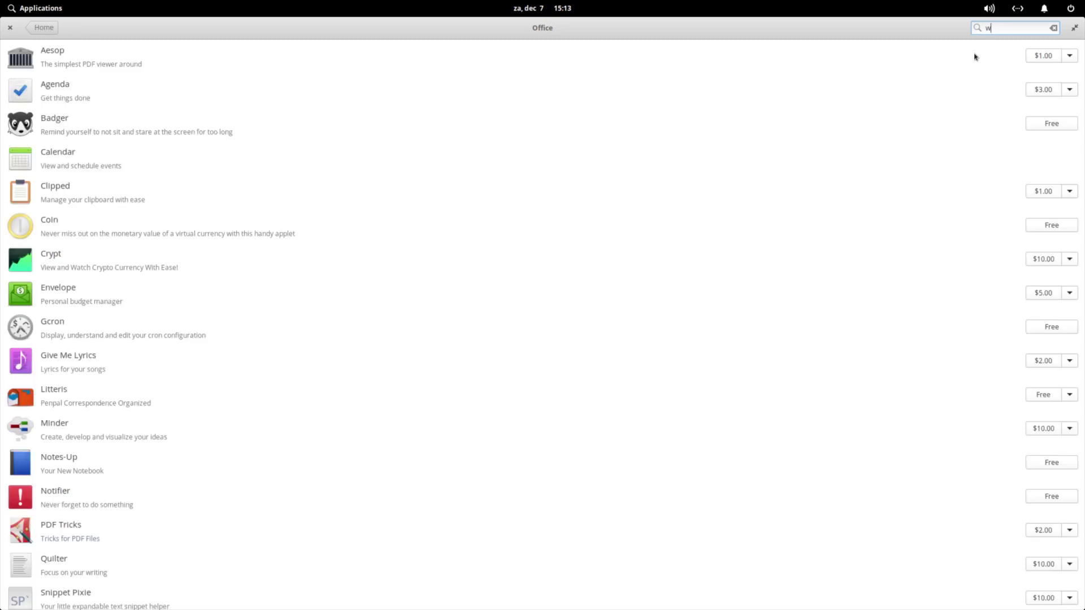
text(riter)
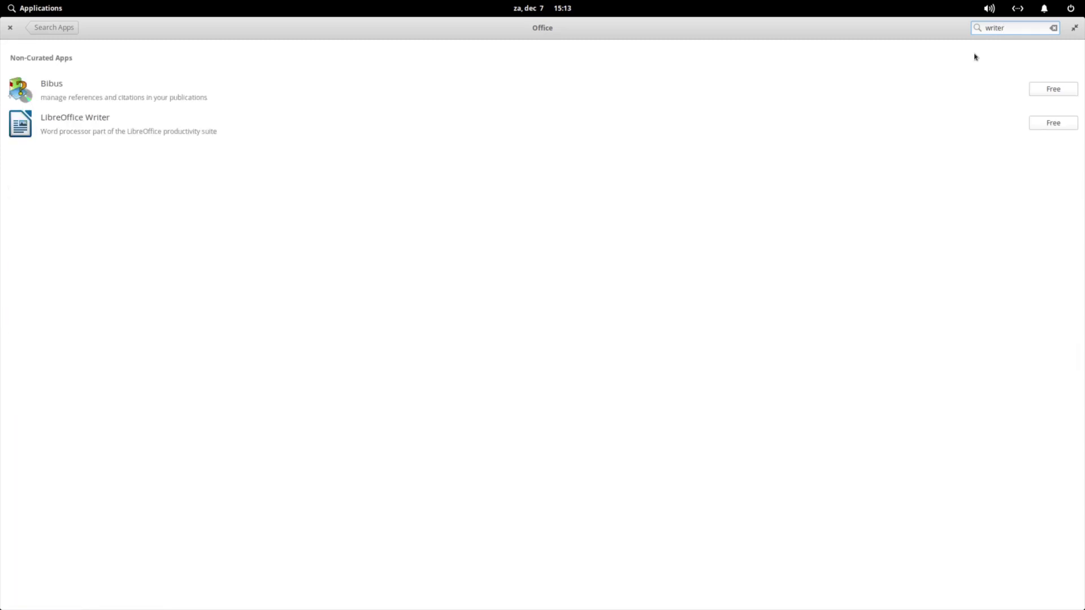
key(BackSpace)
key(BackSpace)
key(BackSpace)
key(BackSpace)
key(BackSpace)
key(BackSpace)
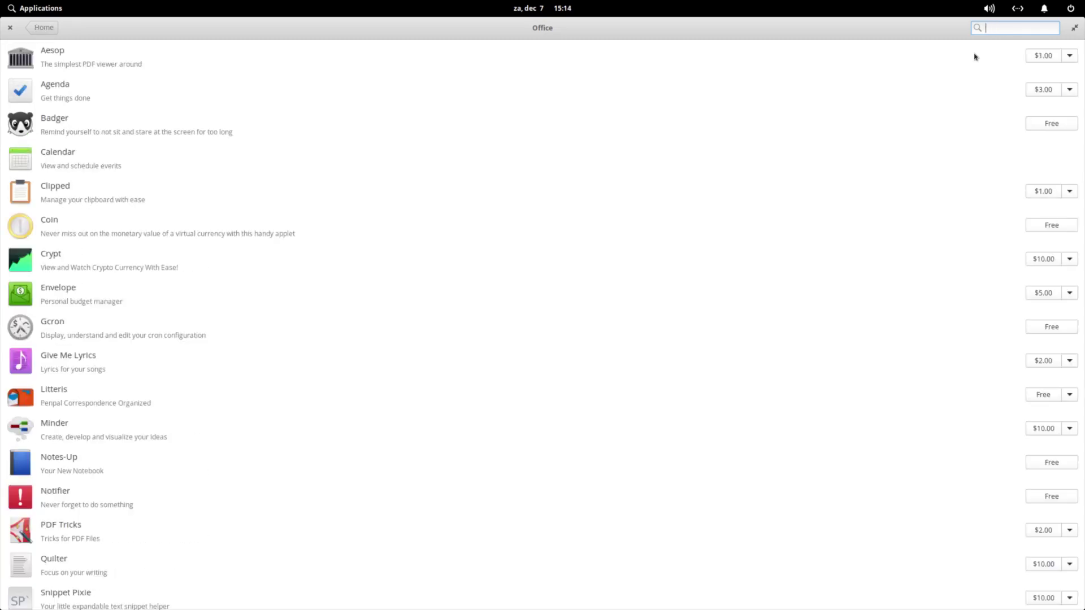
text(libre)
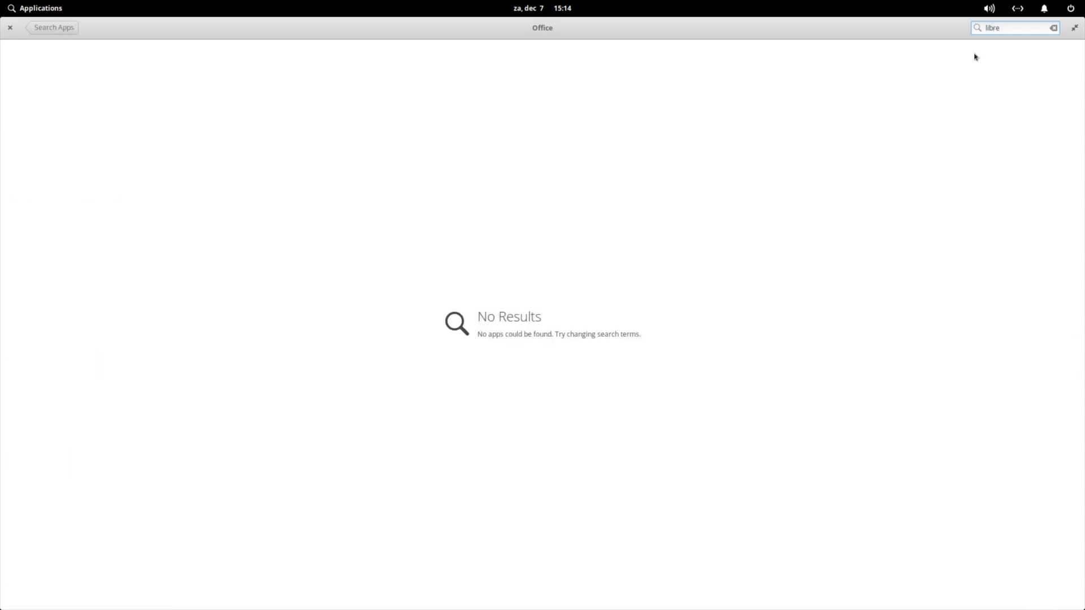
key(BackSpace)
key(BackSpace)
key(BackSpace)
key(BackSpace)
key(BackSpace)
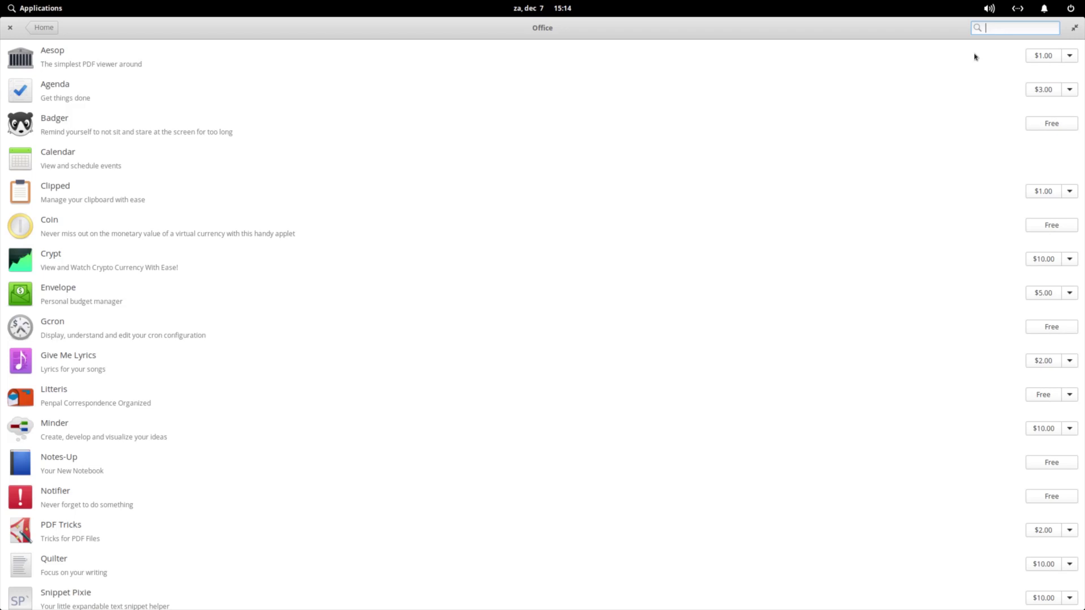
scroll(523, 220, down, 10)
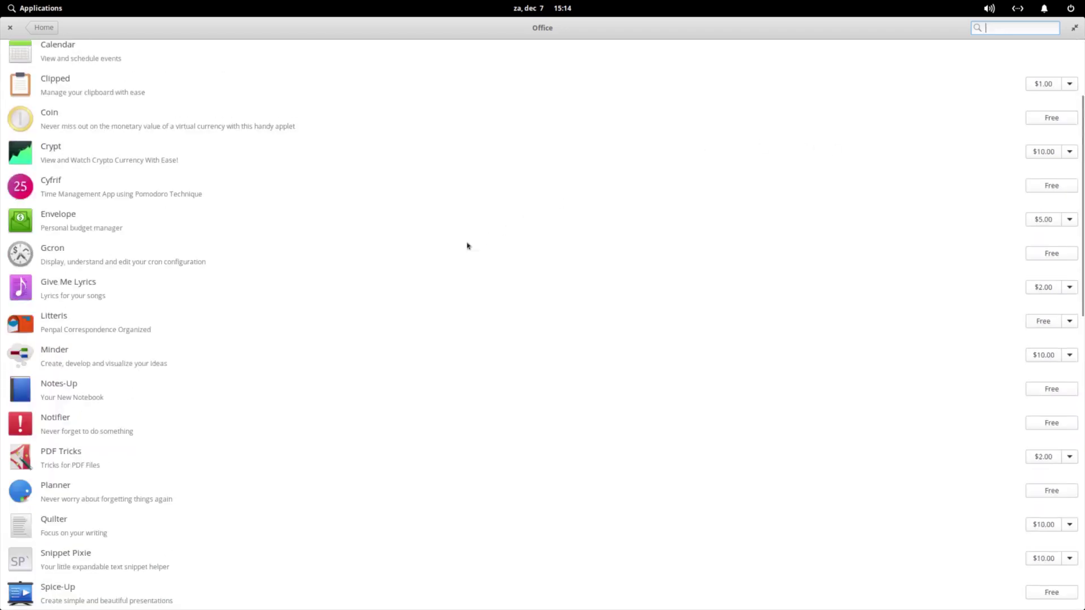
scroll(467, 246, down, 5)
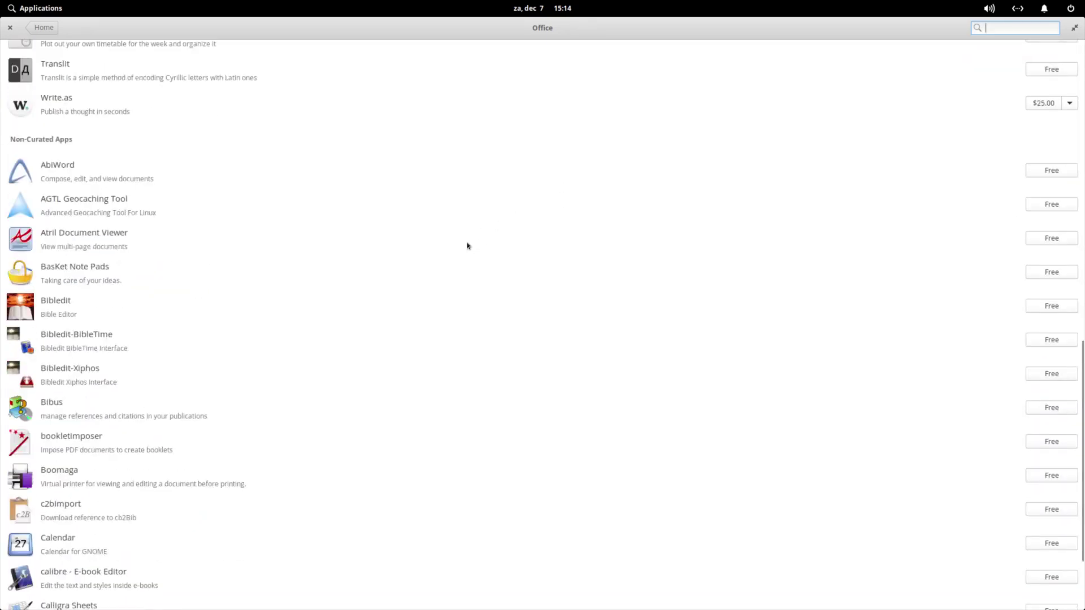
scroll(467, 246, down, 10)
scroll(467, 245, down, 15)
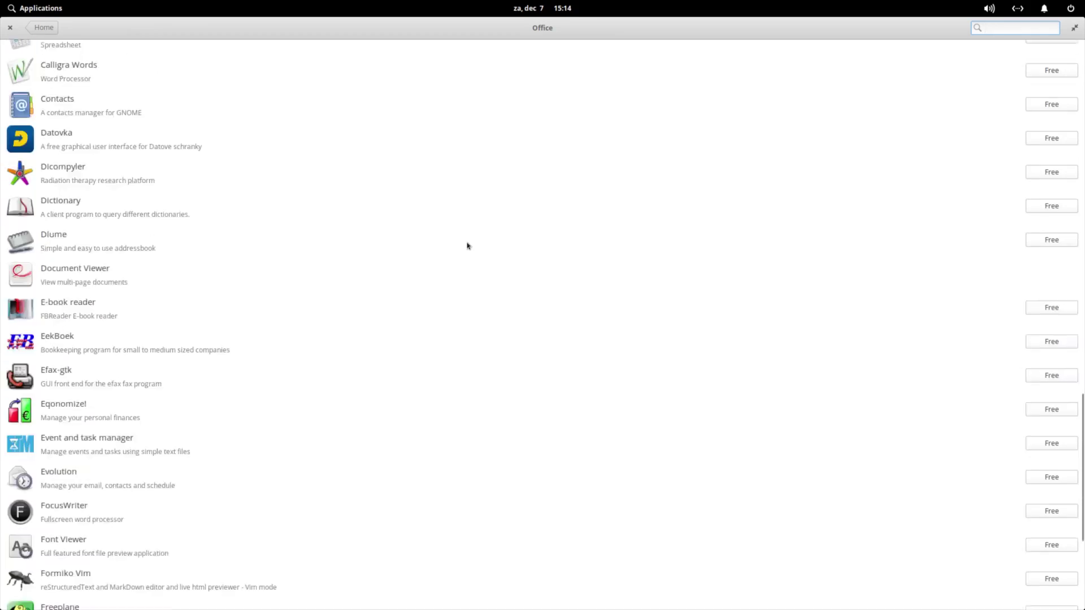
scroll(467, 246, down, 6)
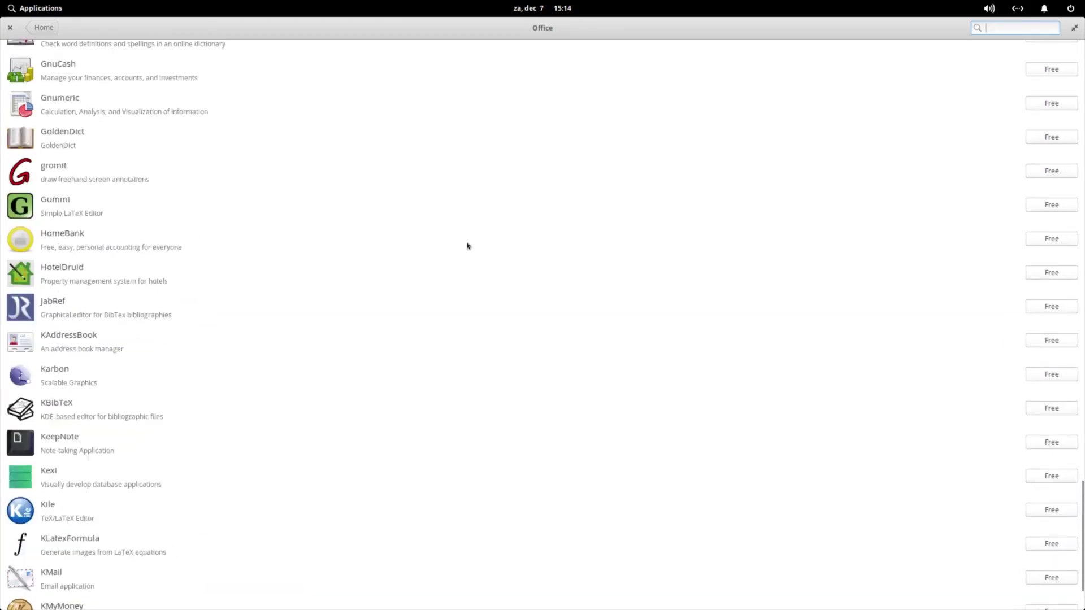
scroll(466, 245, down, 10)
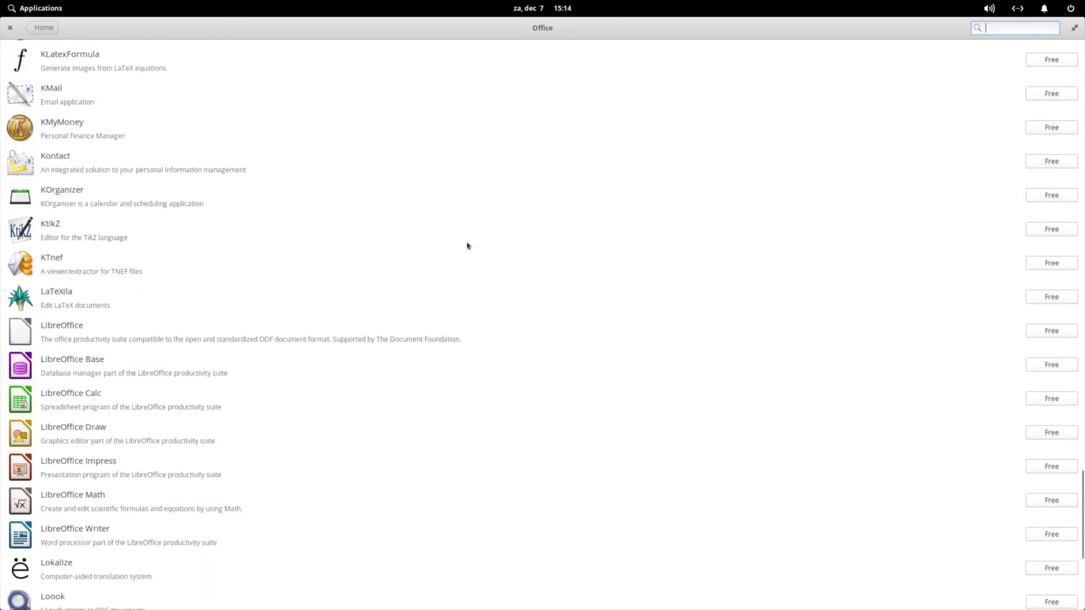
click(64, 330)
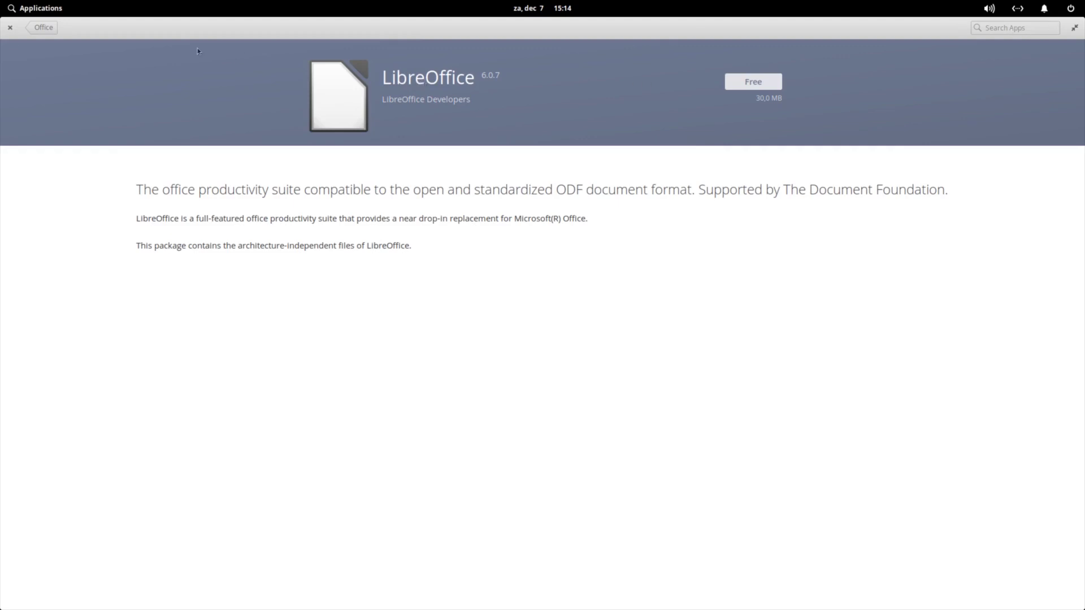
click(43, 29)
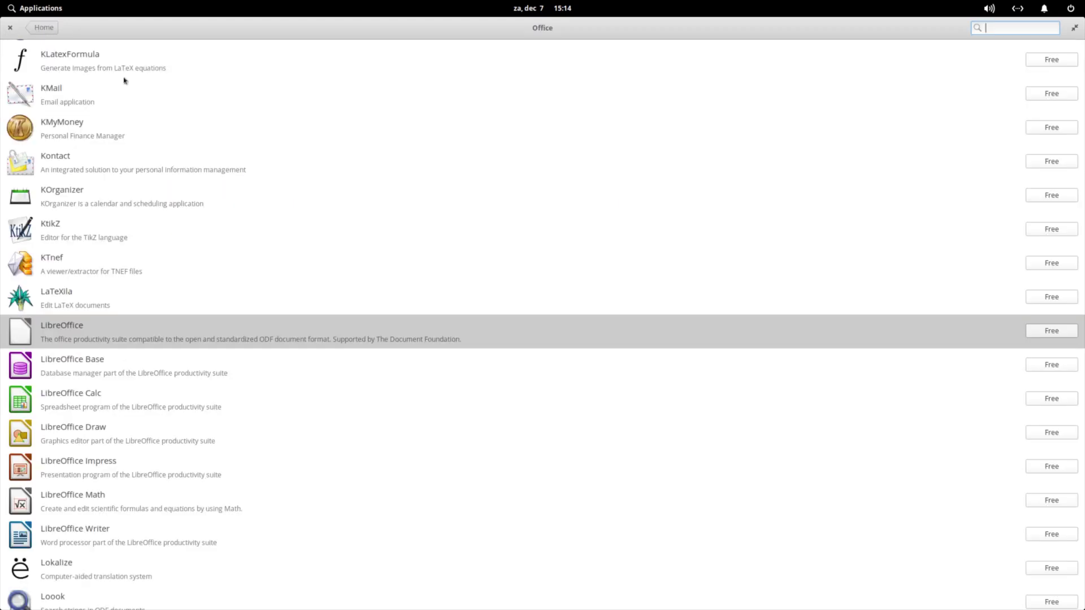
scroll(302, 305, down, 5)
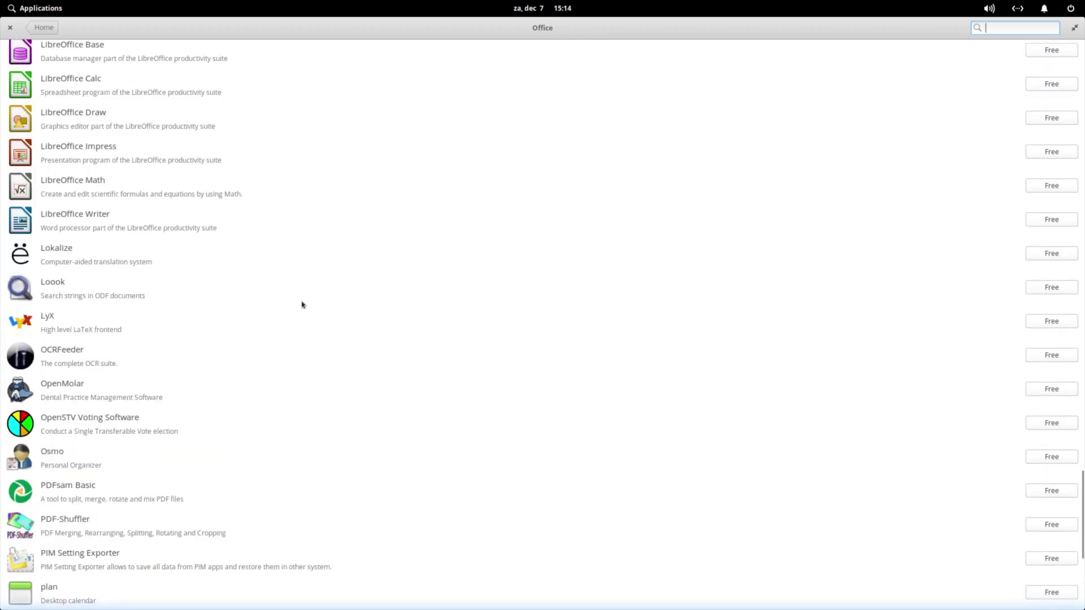
scroll(302, 305, up, 20)
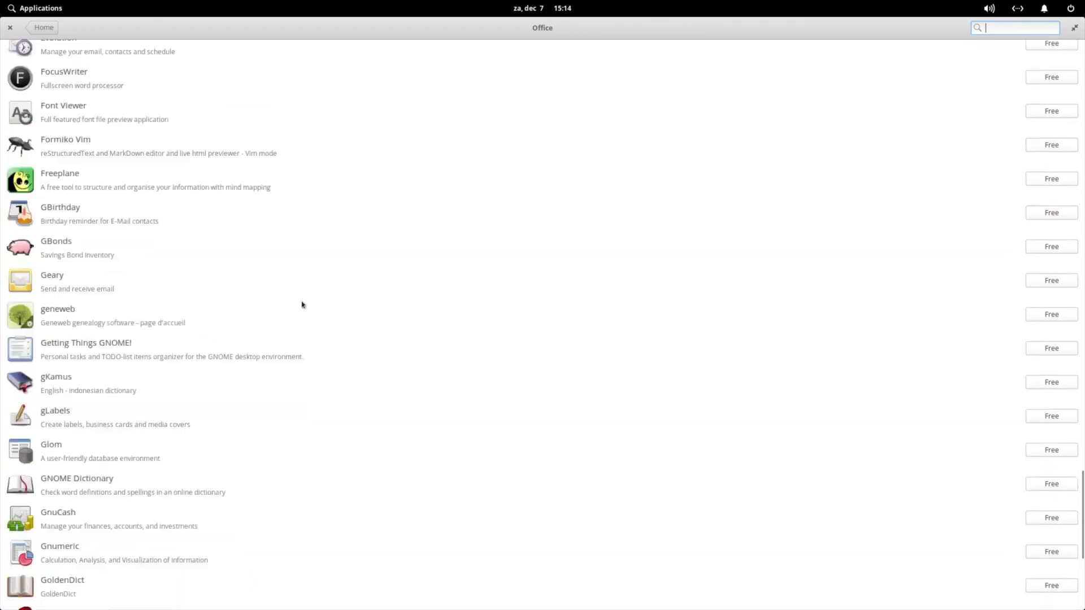
scroll(302, 305, up, 20)
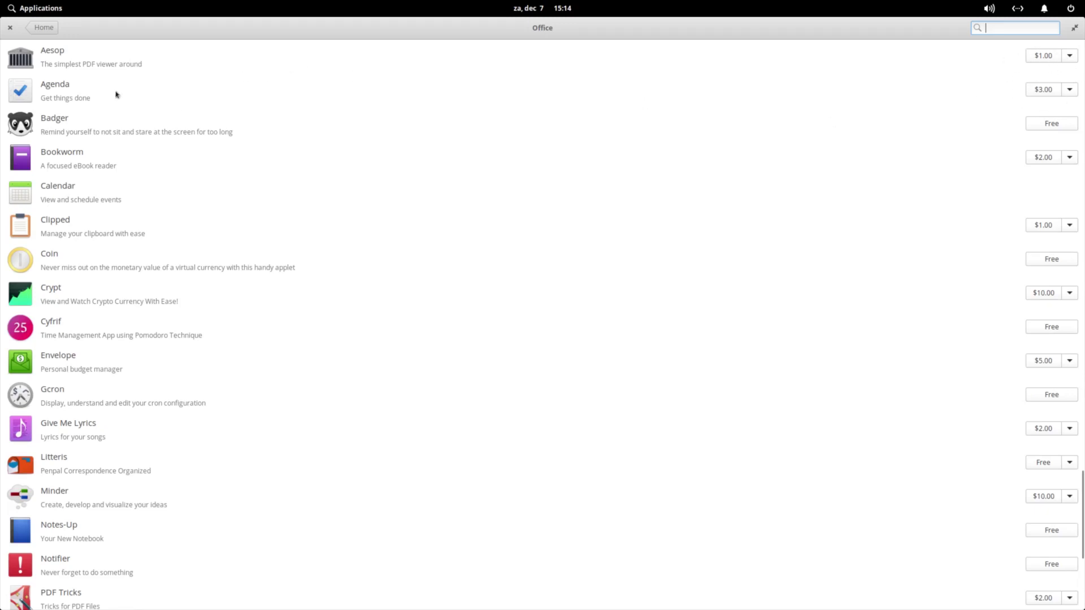
click(1070, 56)
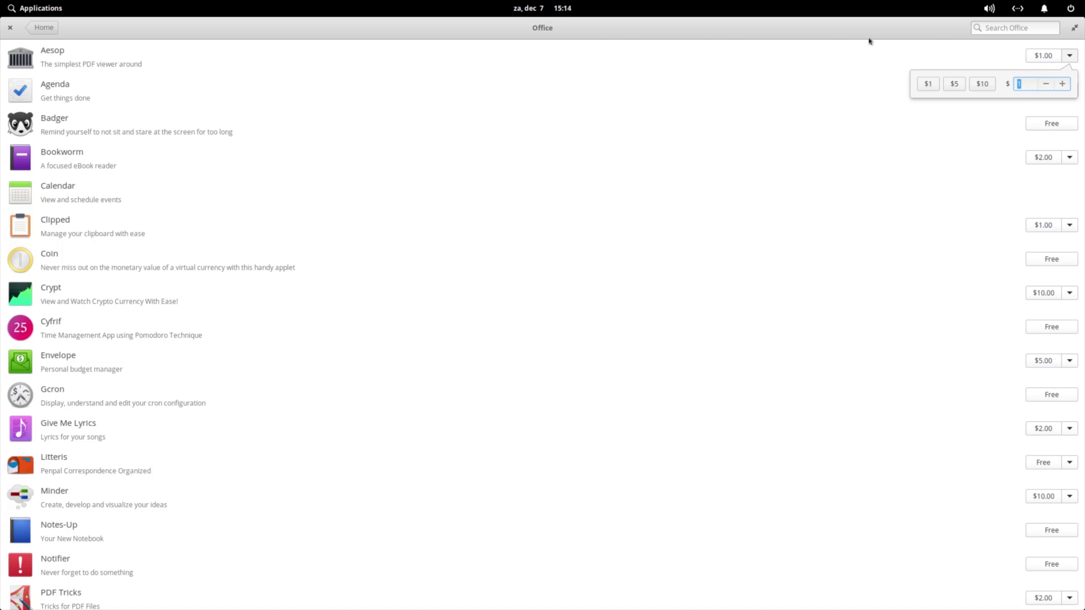
click(853, 74)
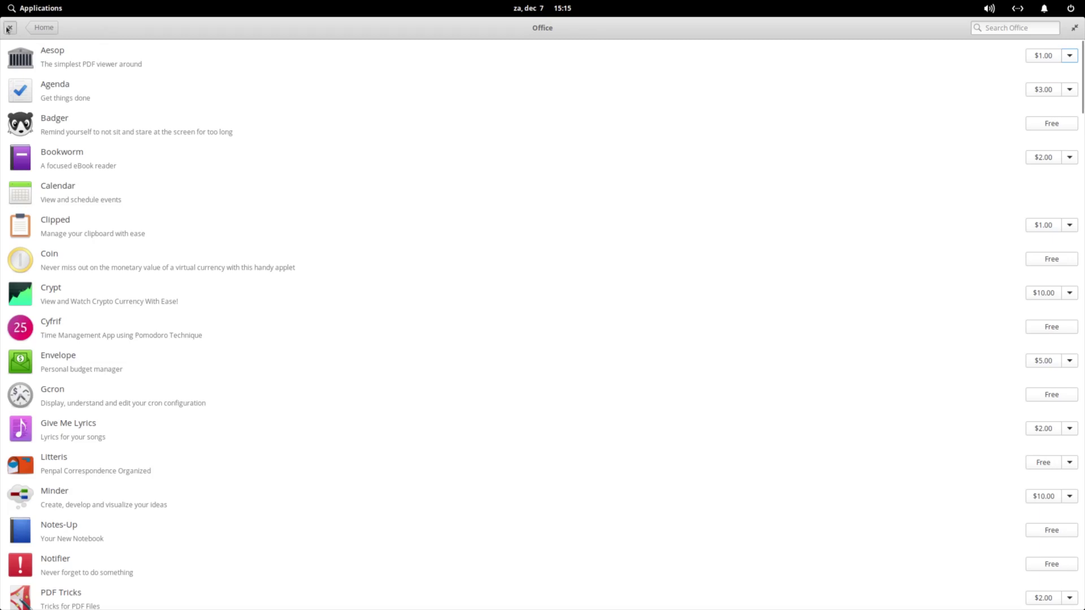
Close the AppCenter window to return to the empty desktop with the dock
click(10, 27)
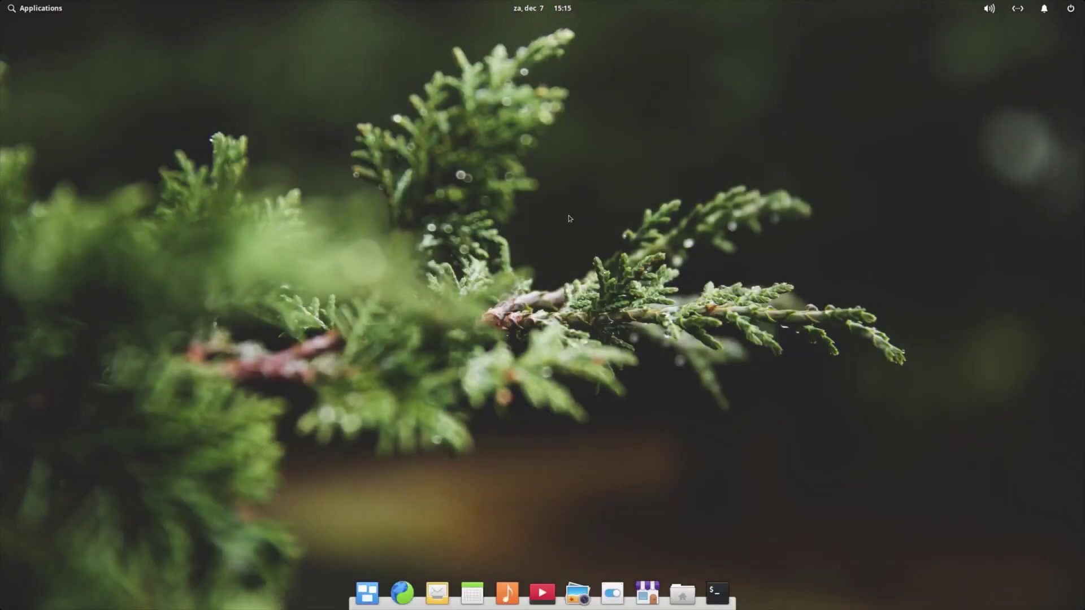